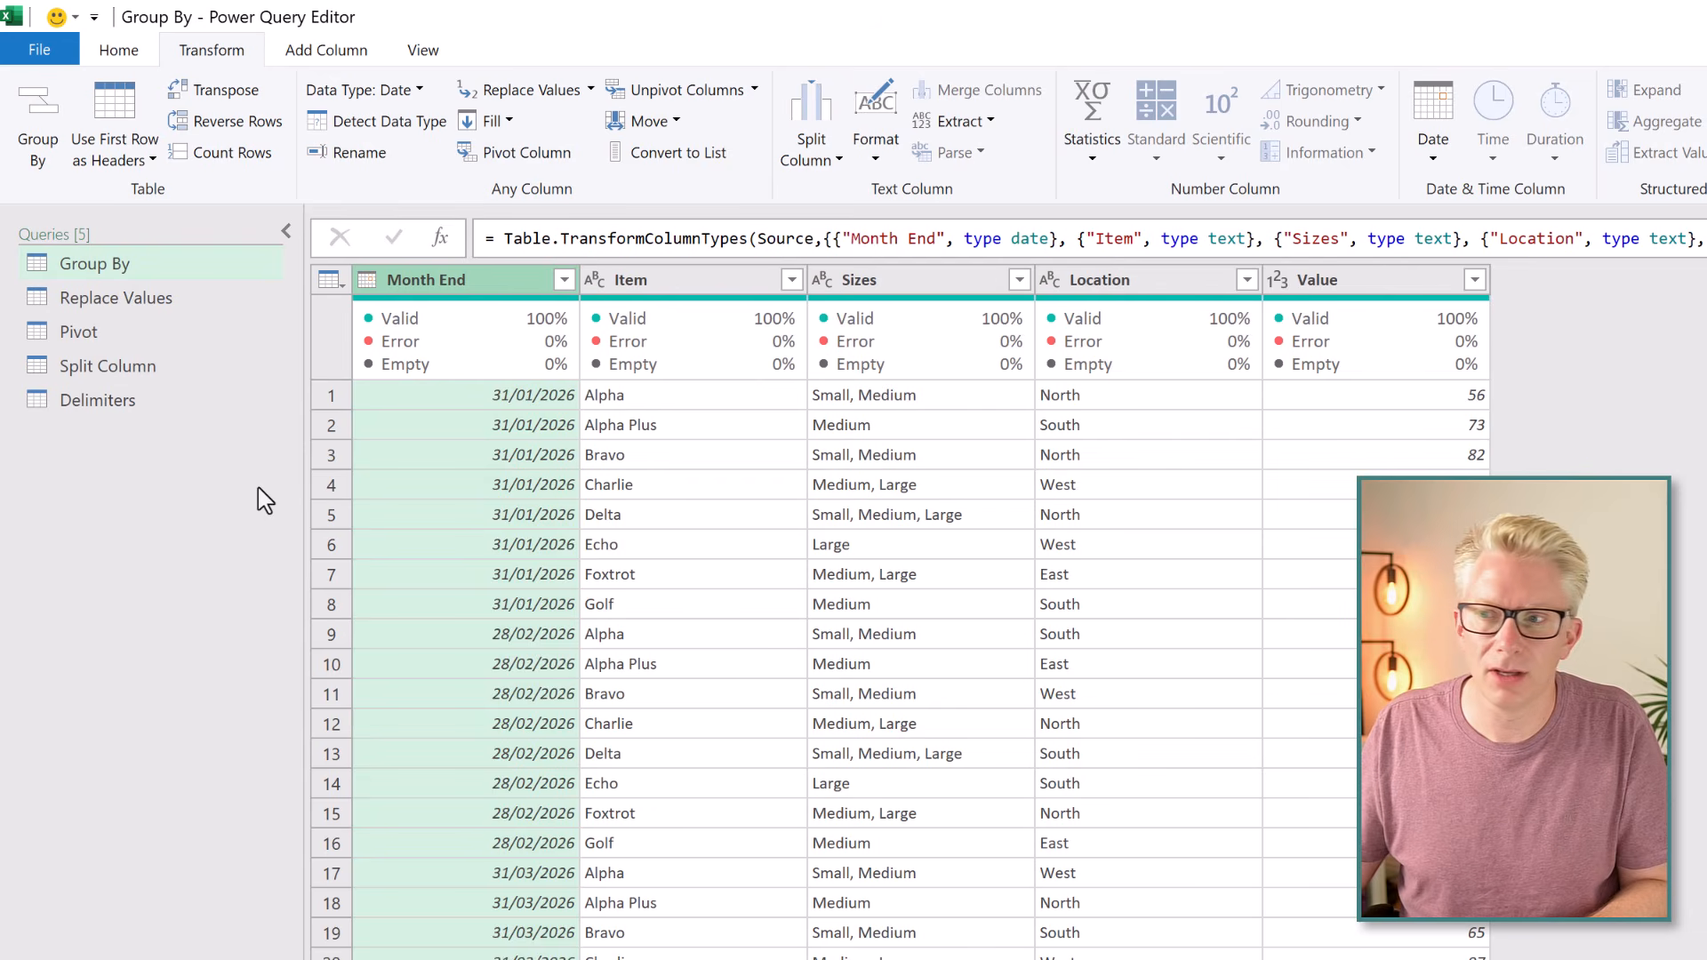
Start an Advanced Group By on the Item column and add Location as the second grouping column.
{"action": "left_click", "coordinate": [711, 286]}
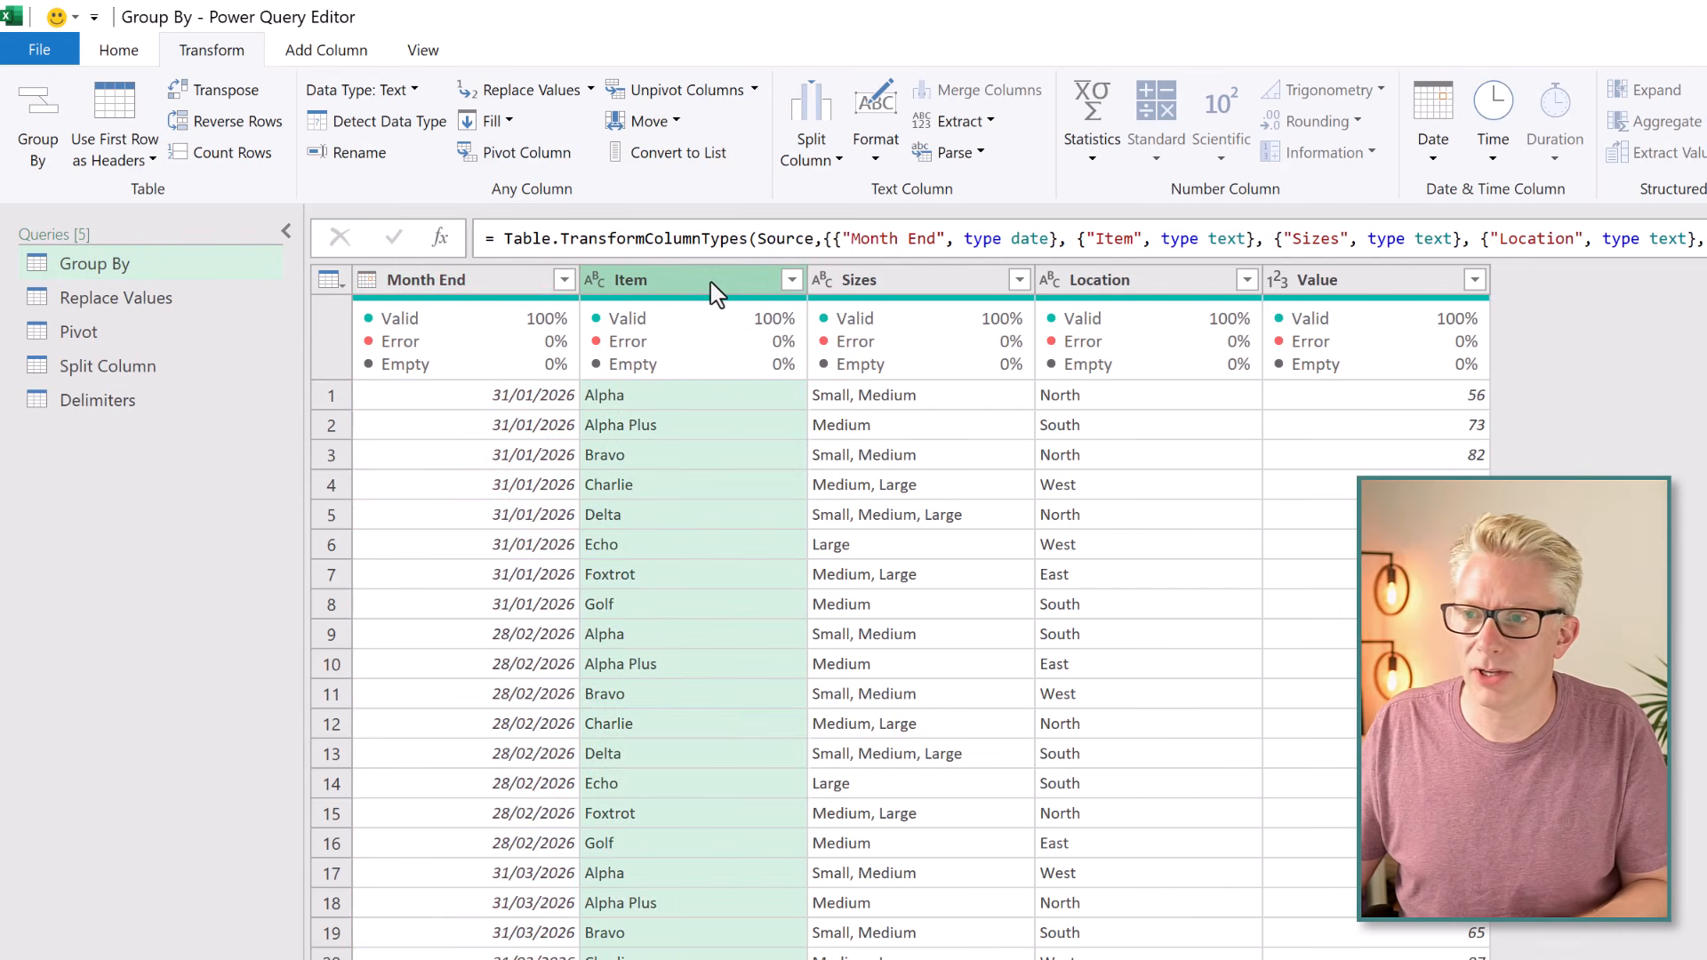
{"action": "left_click", "coordinate": [37, 133]}
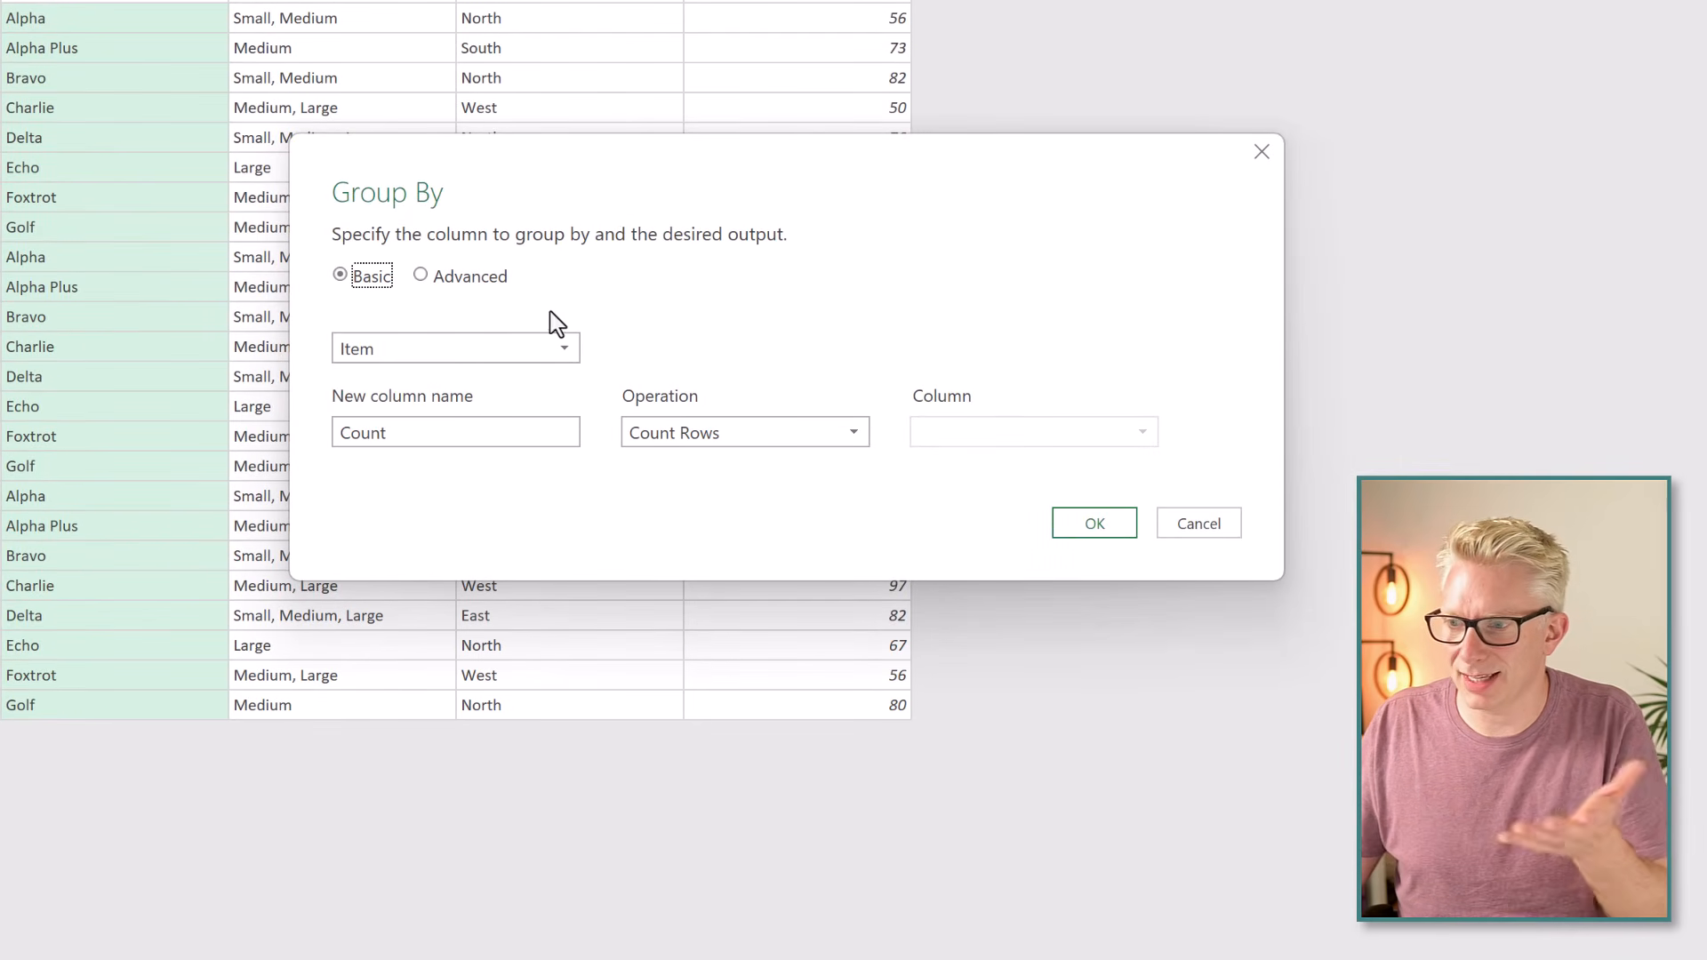
{"action": "left_click", "coordinate": [452, 436]}
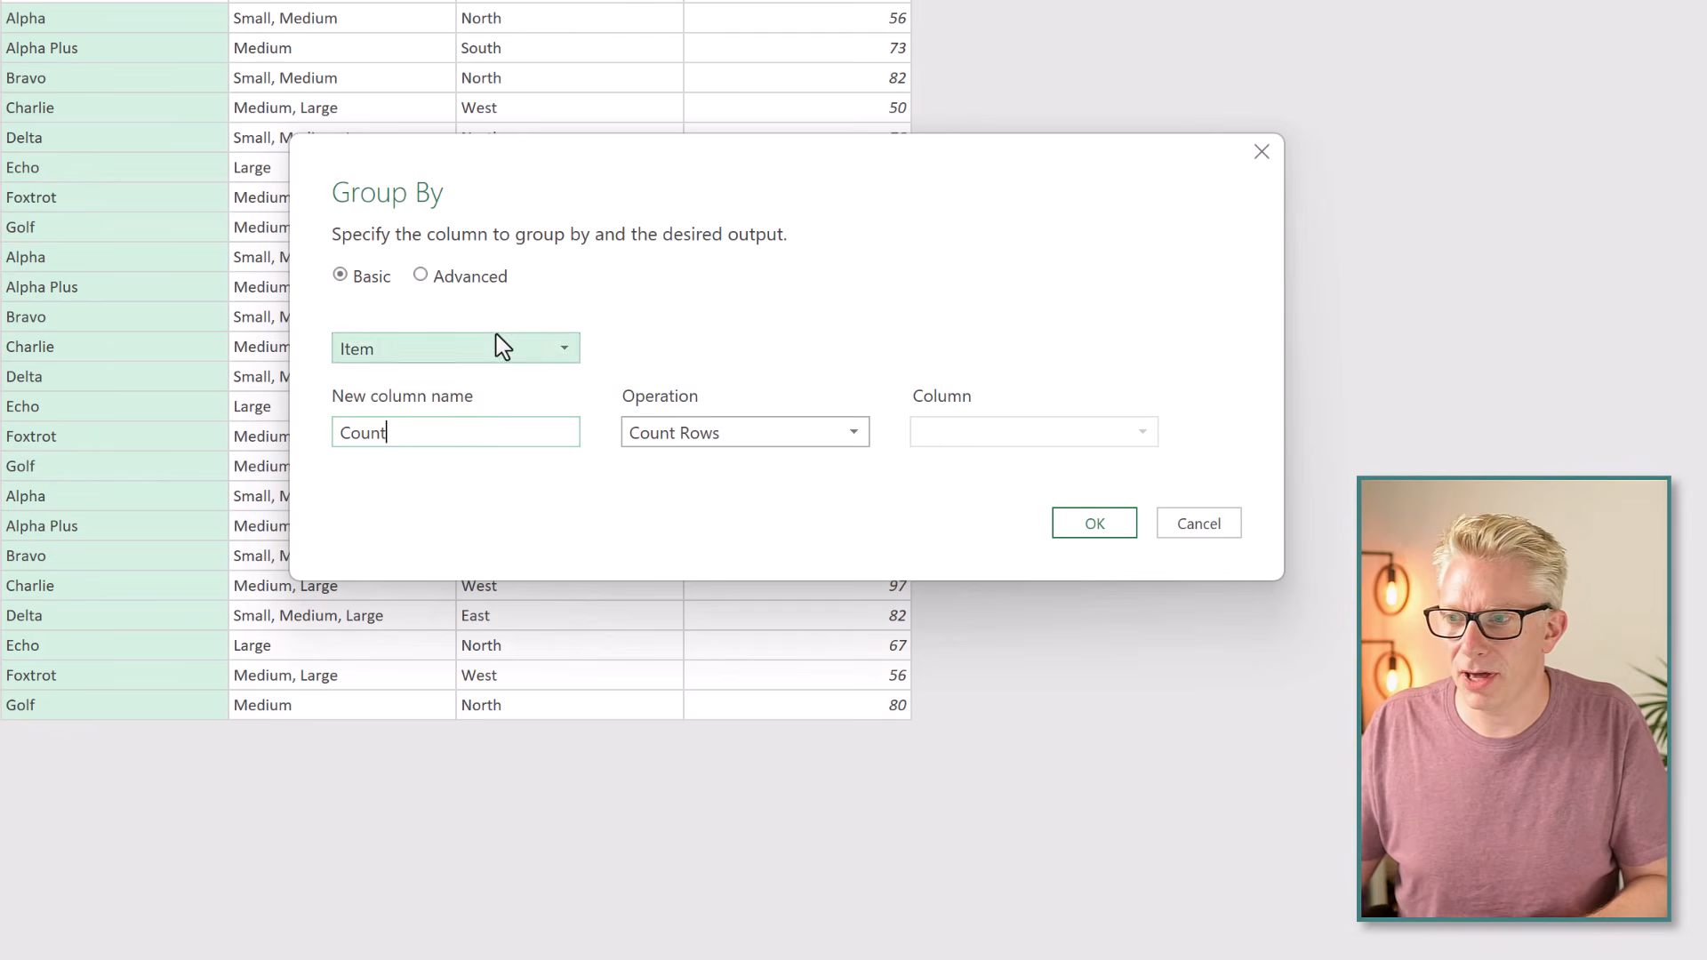
{"action": "left_click", "coordinate": [444, 279]}
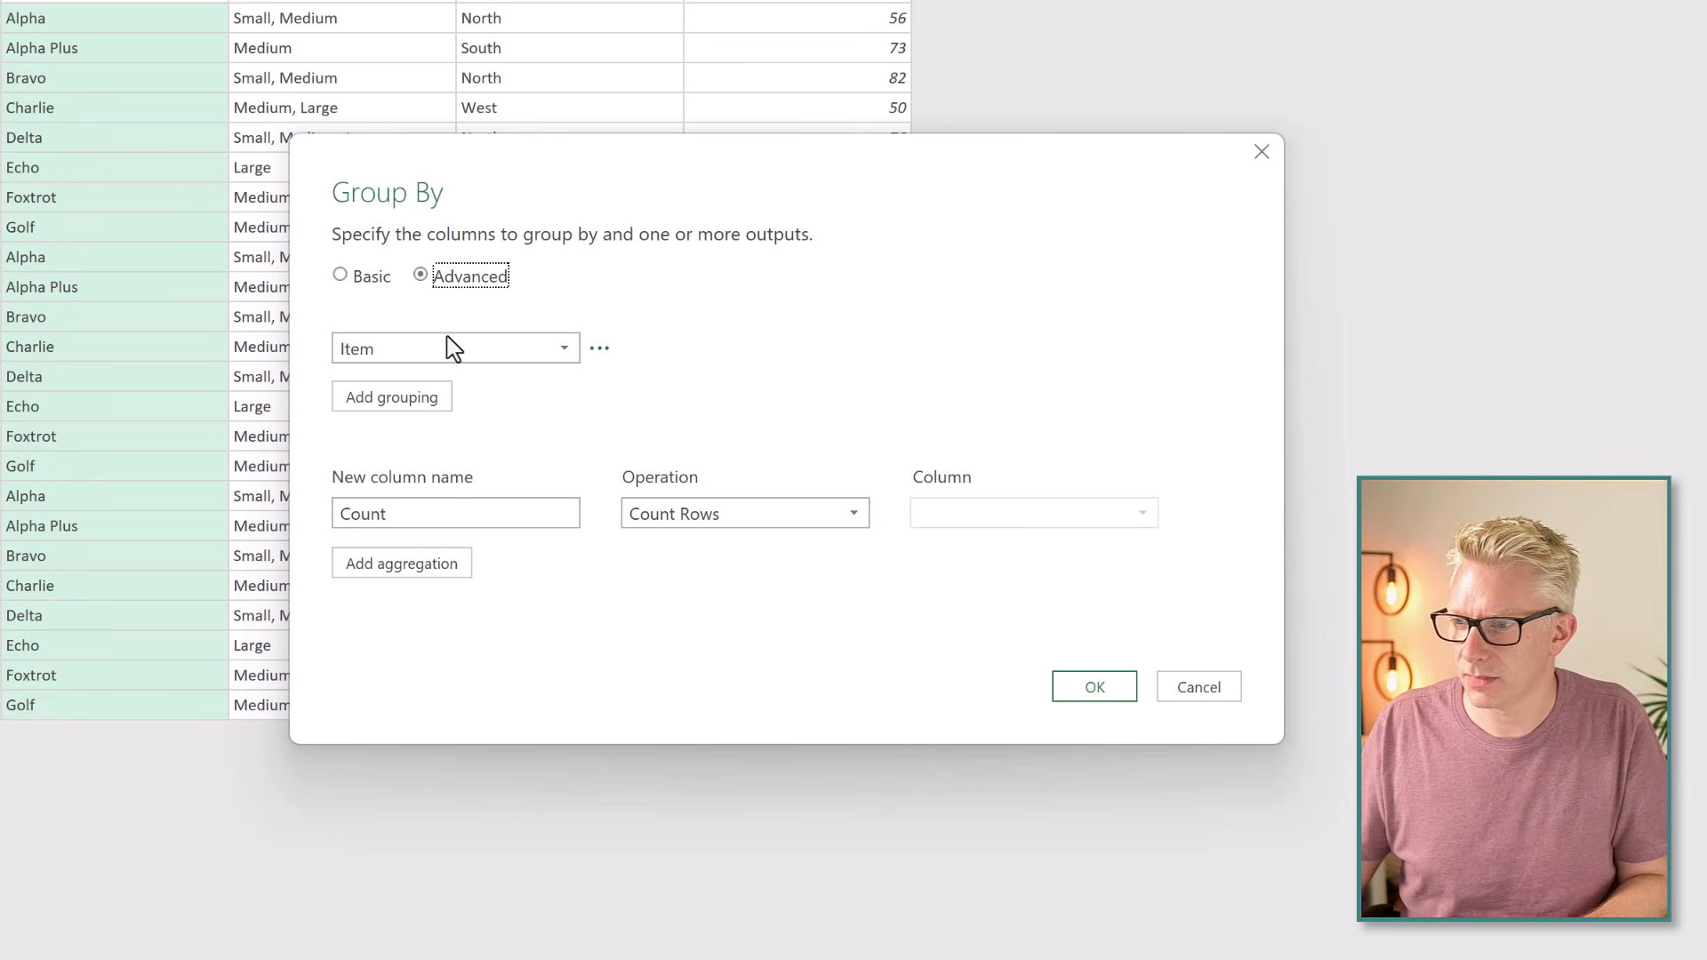
{"action": "left_click", "coordinate": [432, 398]}
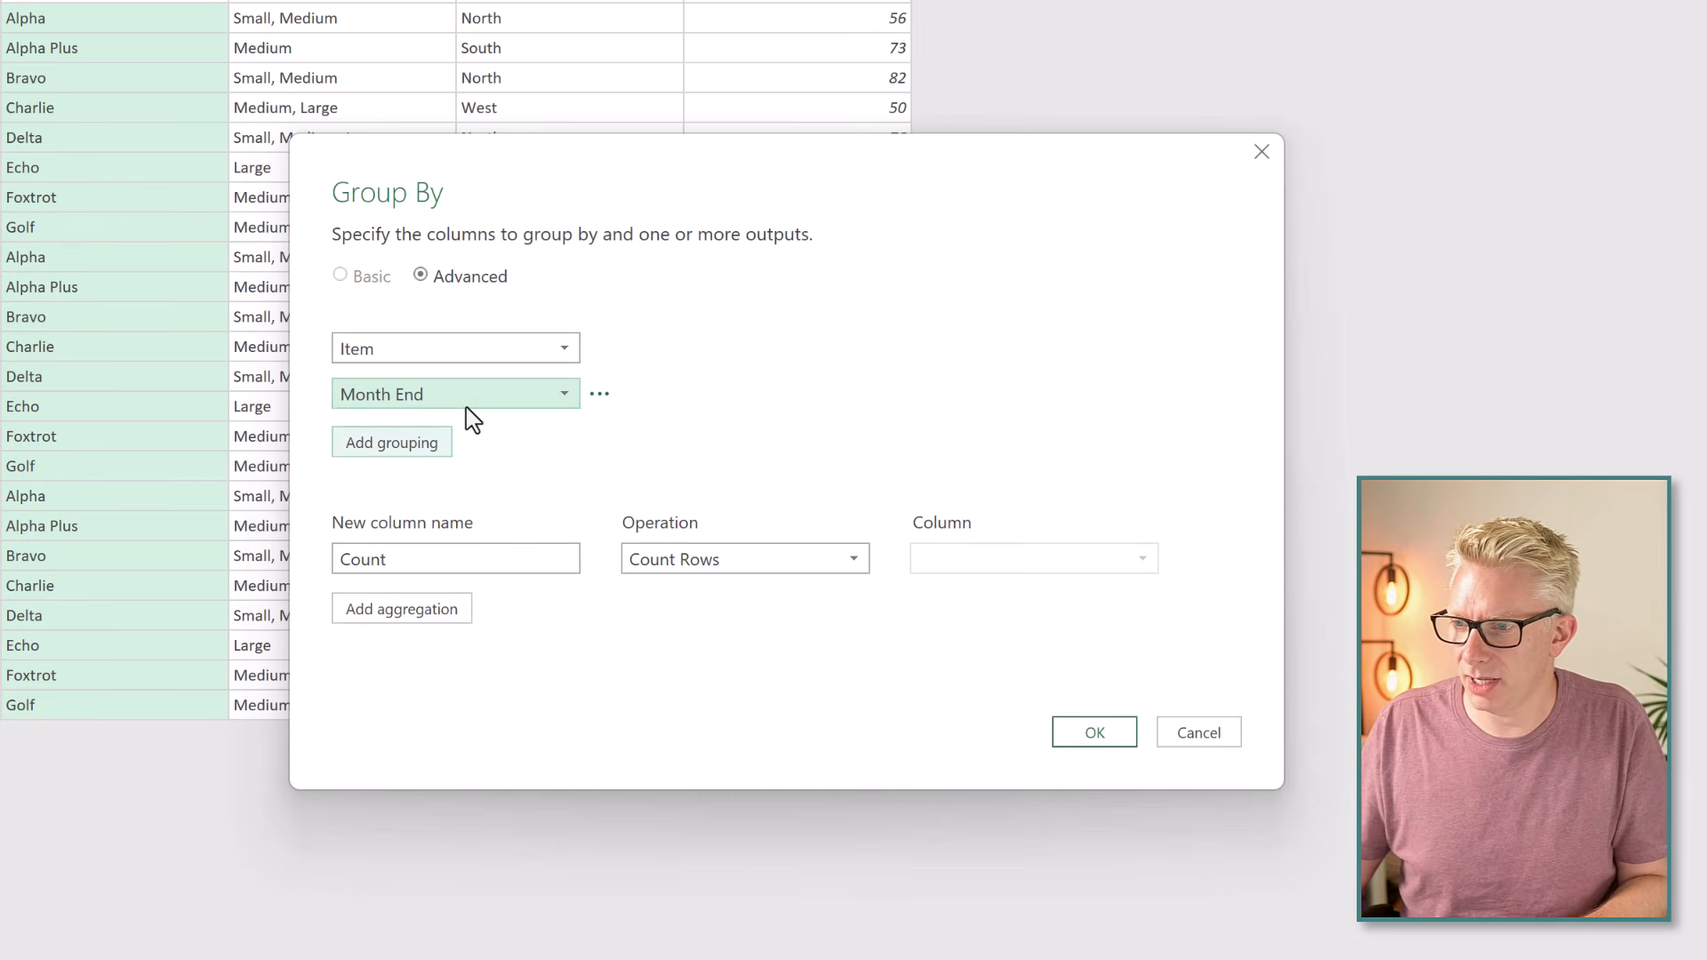
{"action": "left_click", "coordinate": [466, 397]}
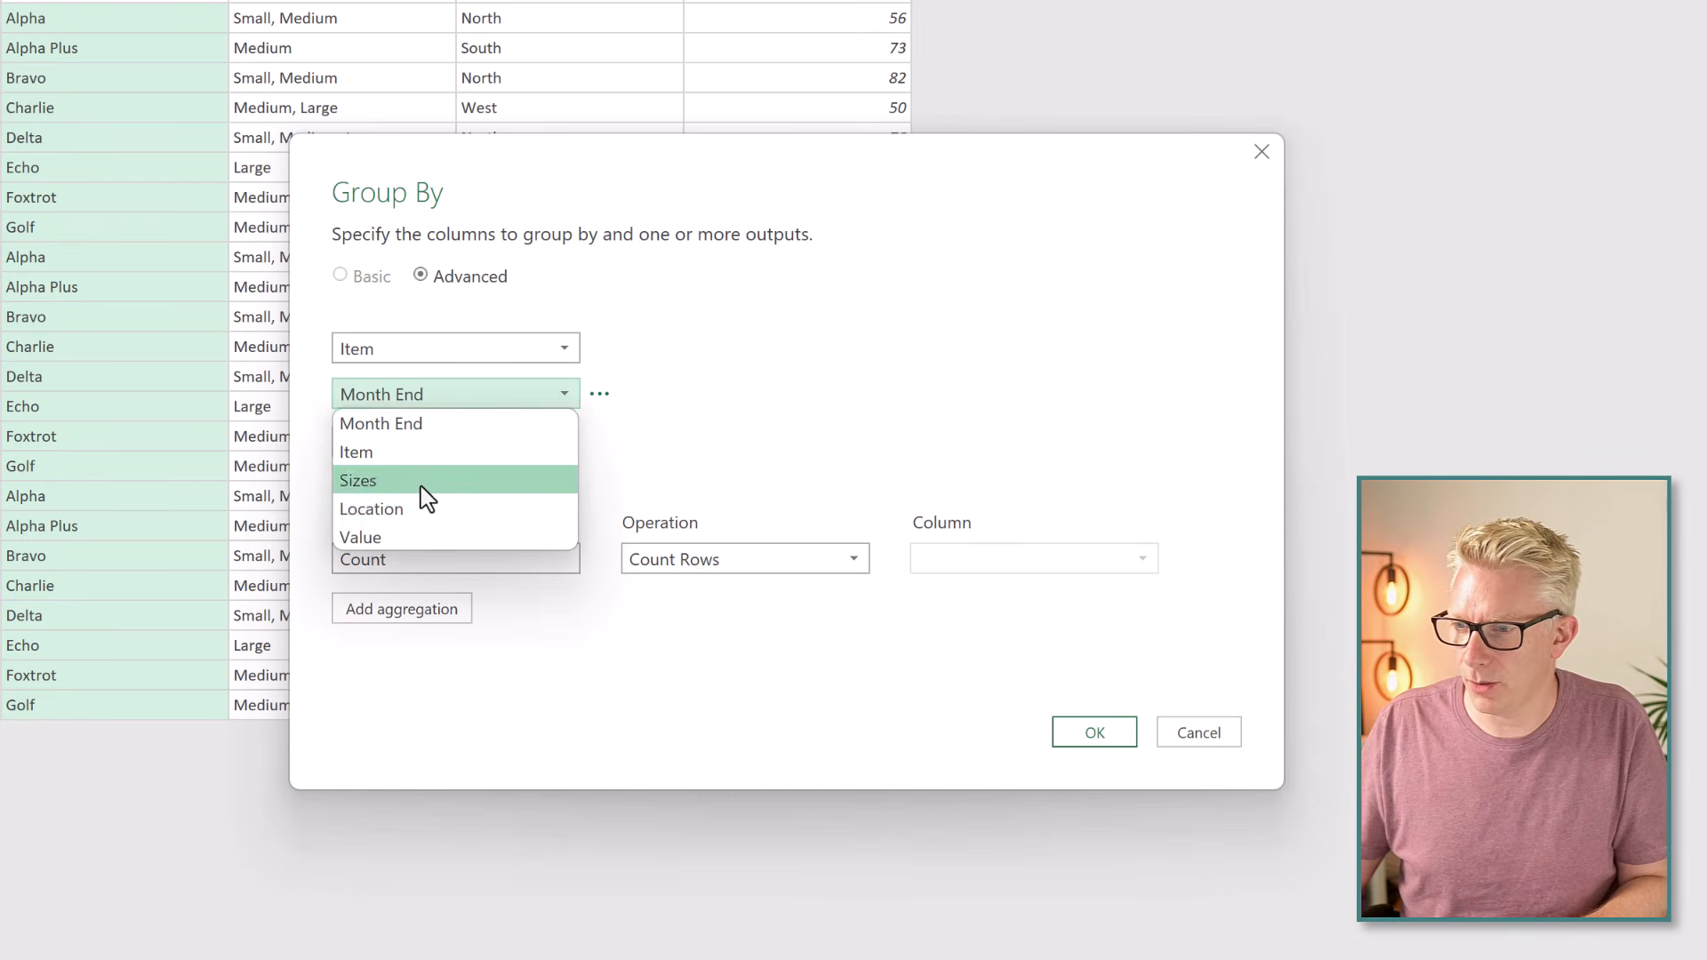
{"action": "left_click", "coordinate": [426, 511]}
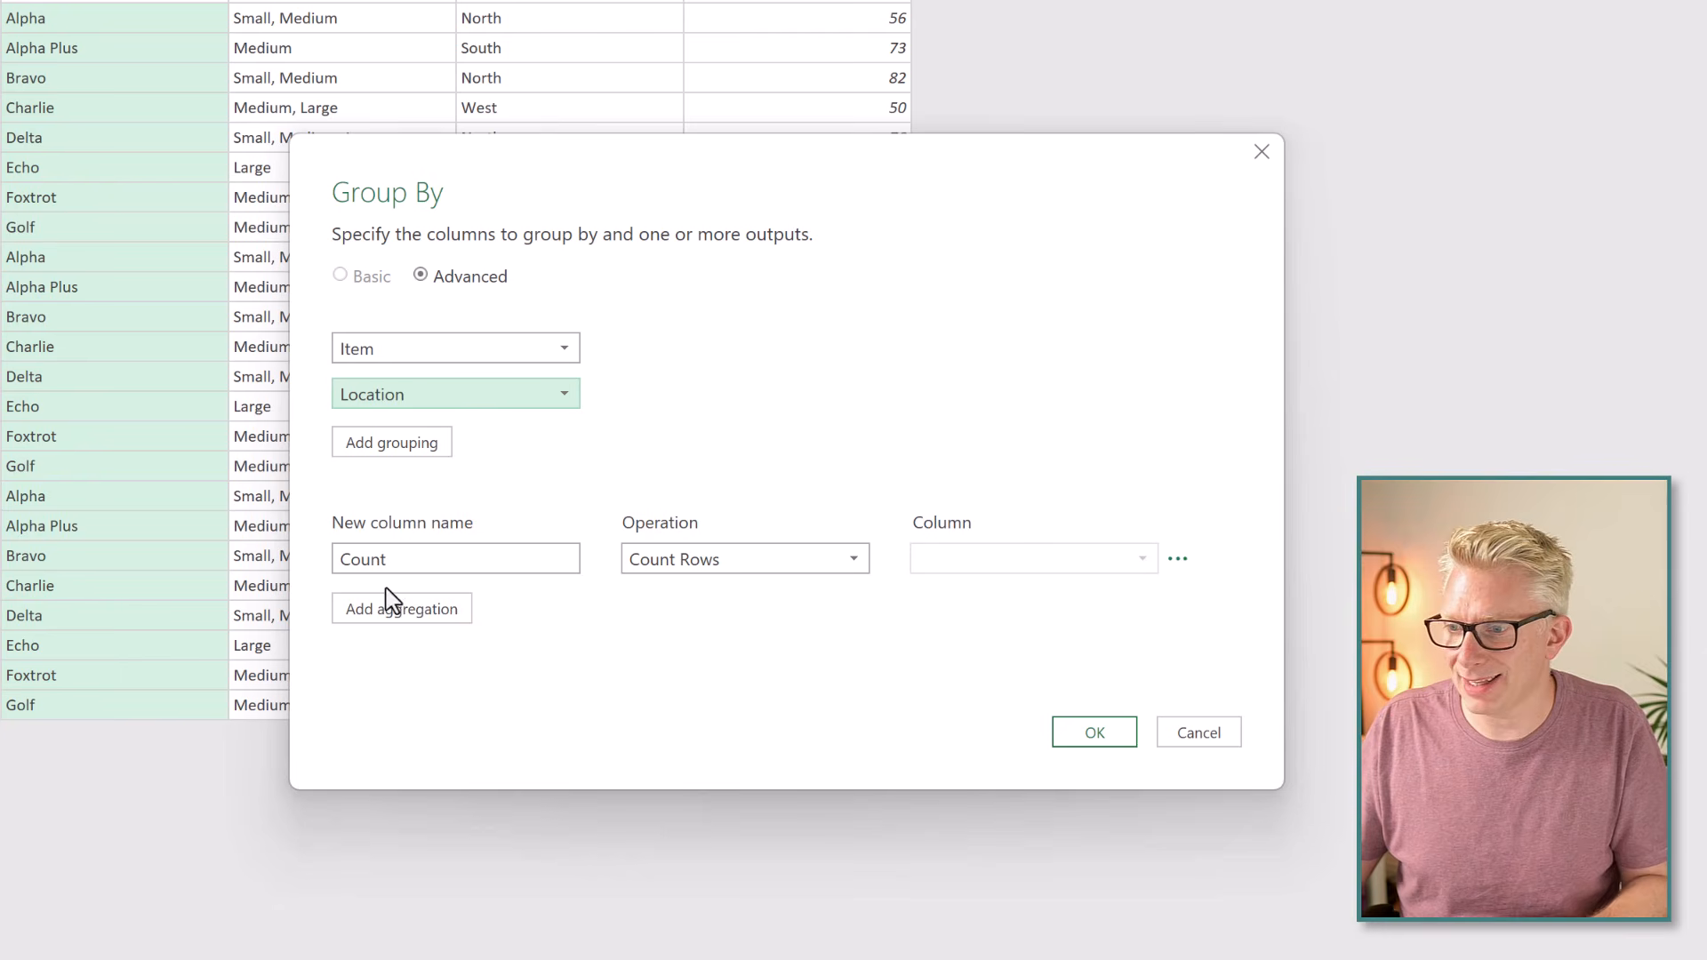
Add an aggregation named Sum that uses the Sum operation.
{"action": "left_click", "coordinate": [423, 614]}
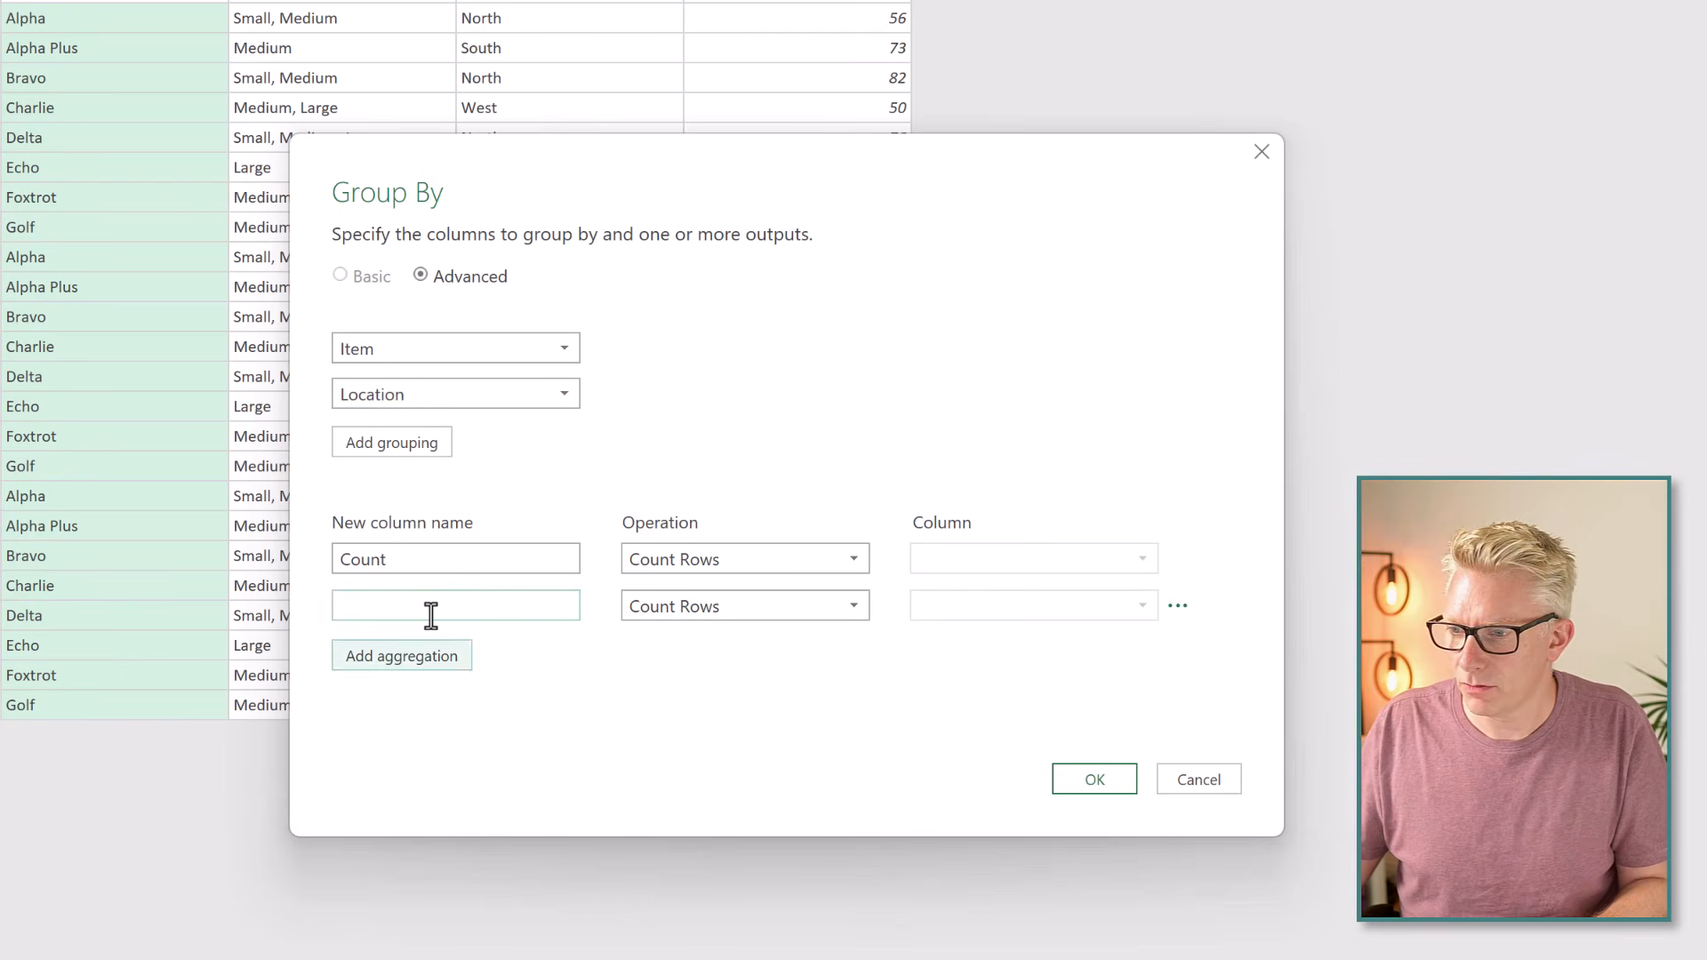
{"action": "type", "text": "Sum"}
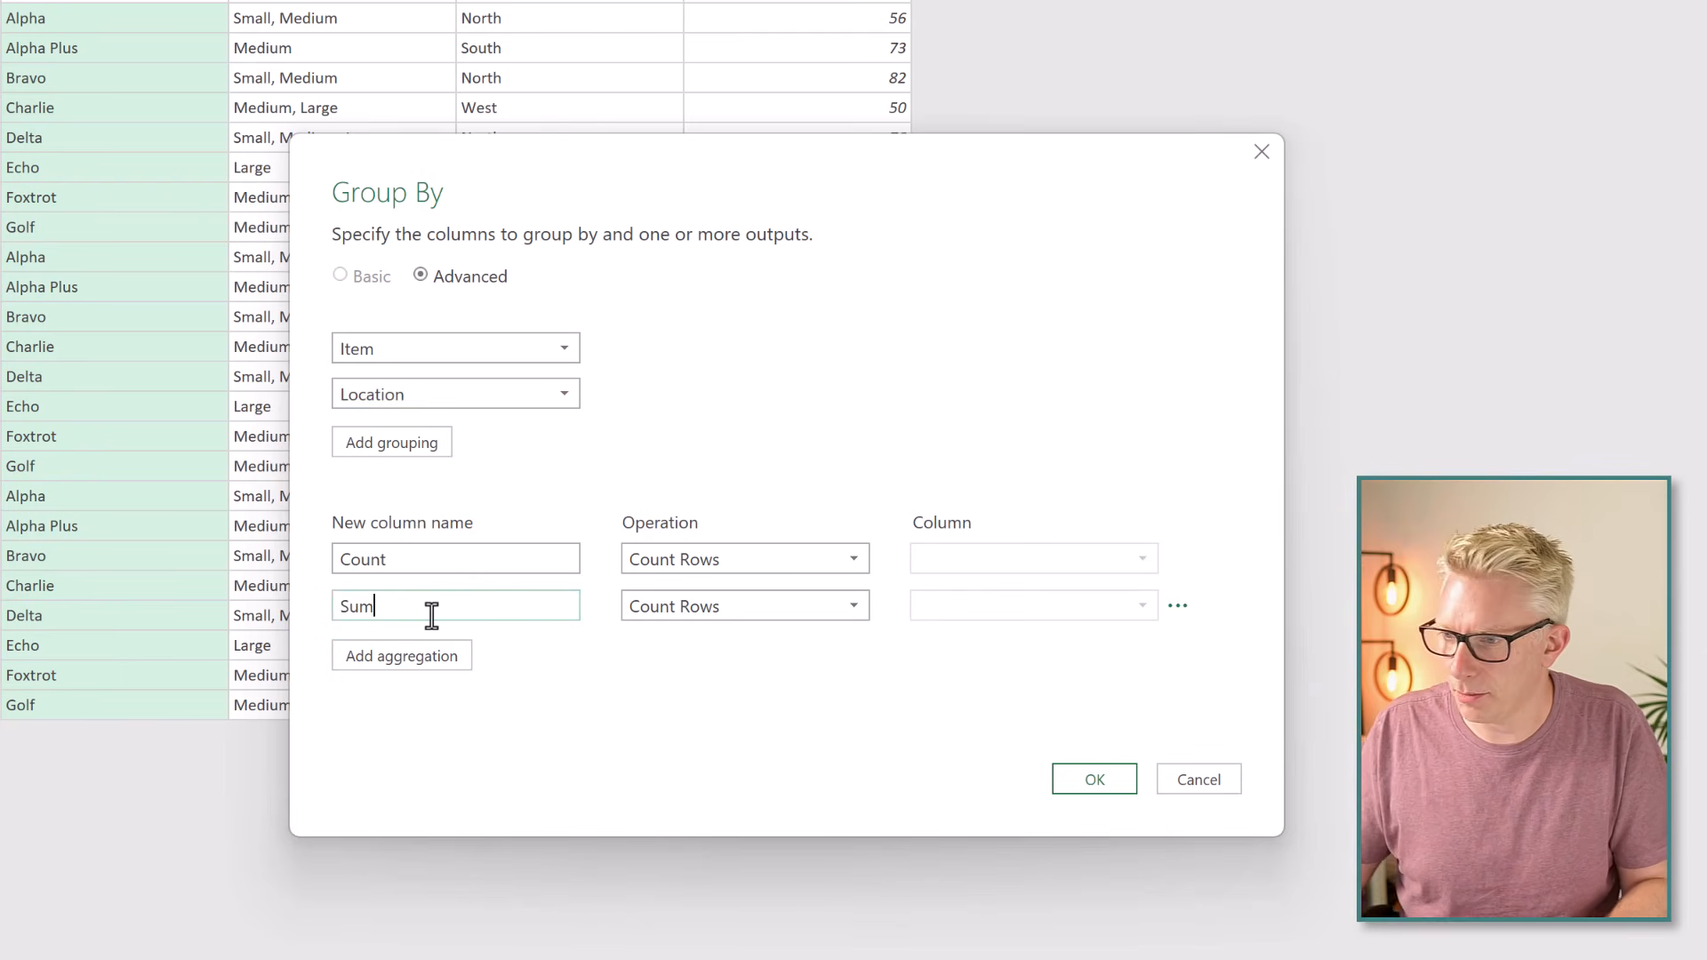
{"action": "left_click", "coordinate": [712, 613]}
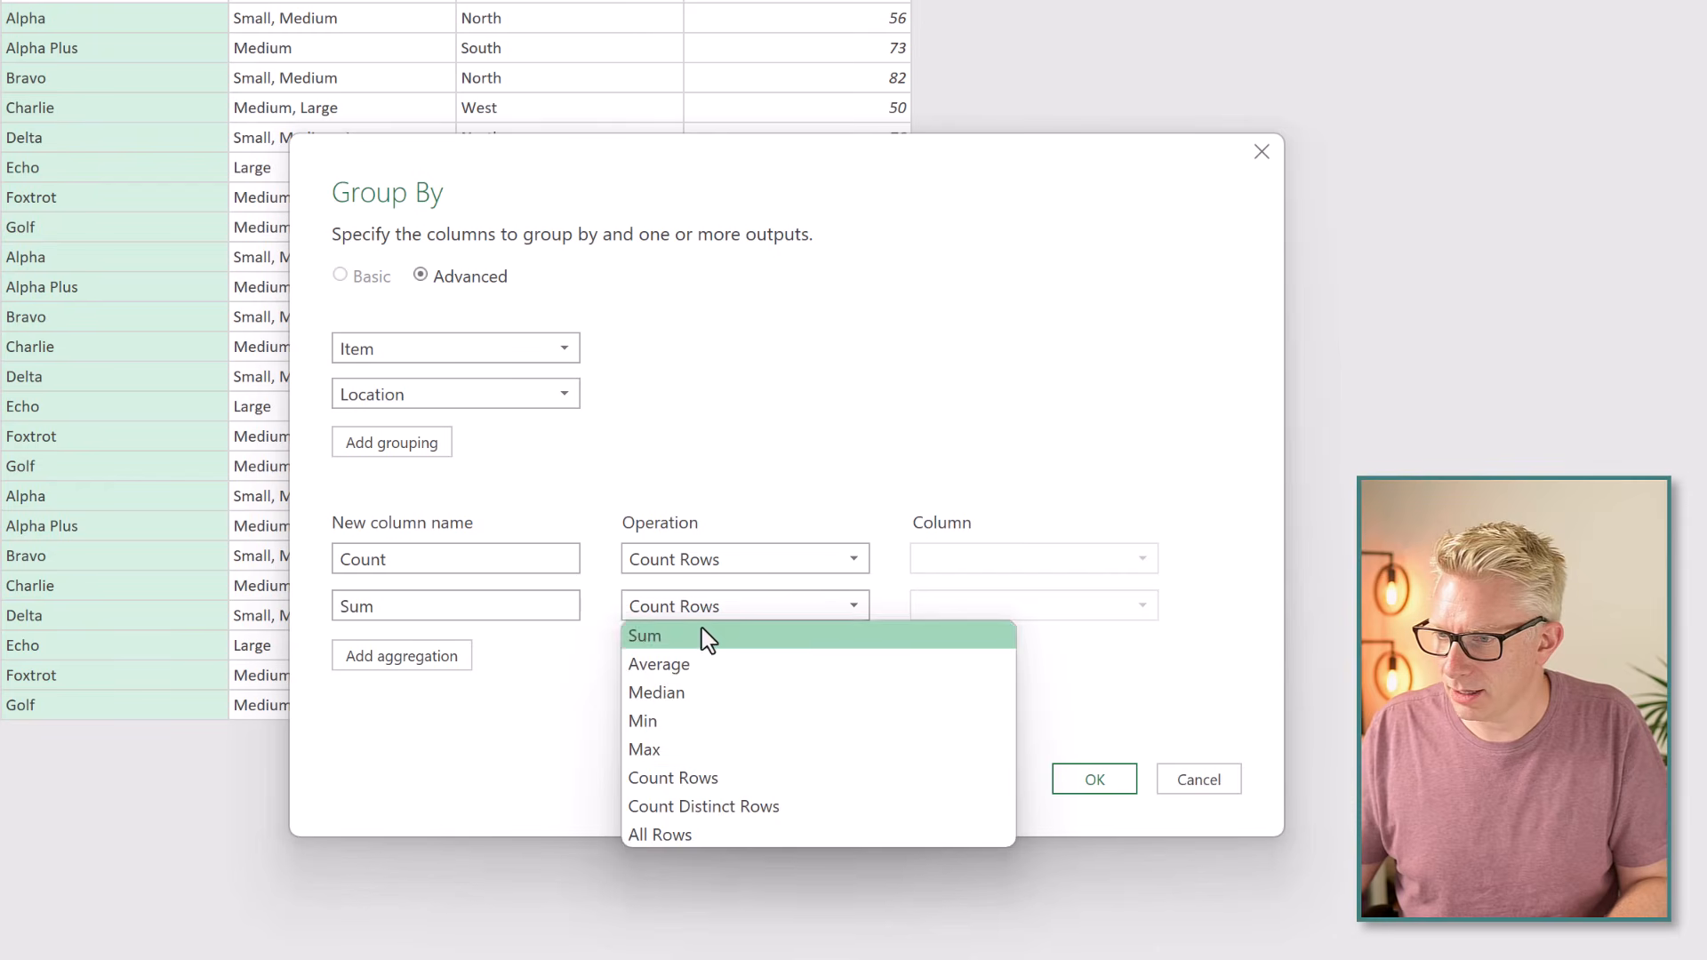
{"action": "left_click", "coordinate": [705, 637]}
Add another aggregation named Average that uses the Average operation.
{"action": "left_click", "coordinate": [409, 655]}
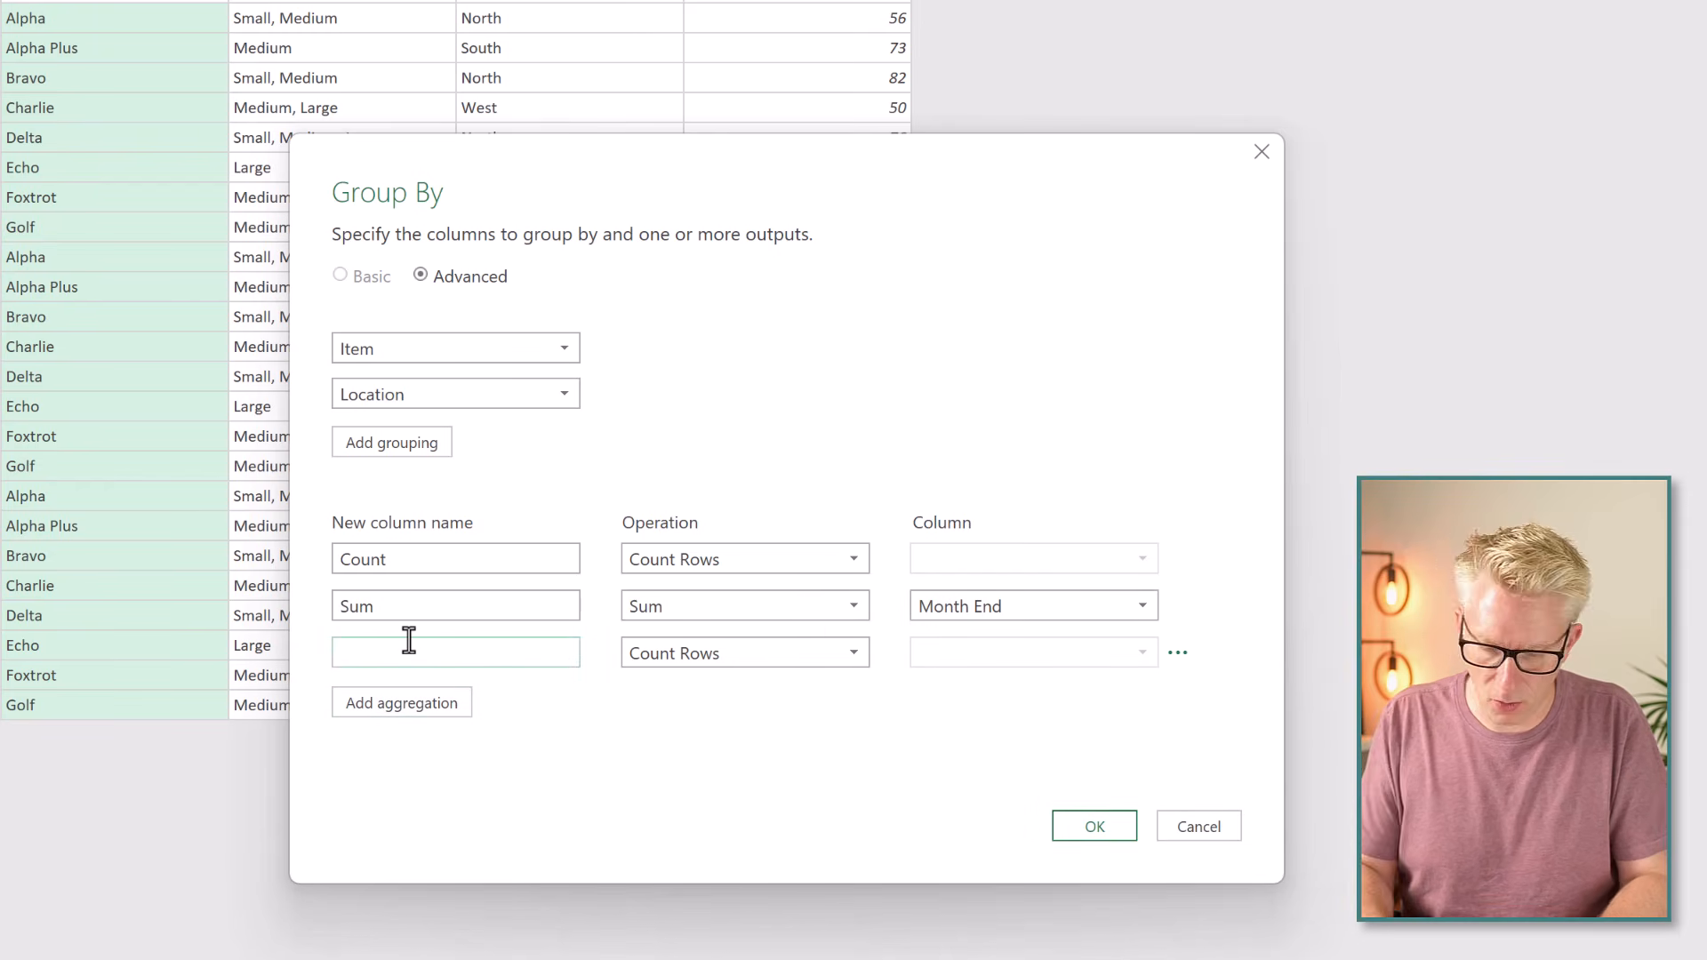
{"action": "type", "text": "Aver"}
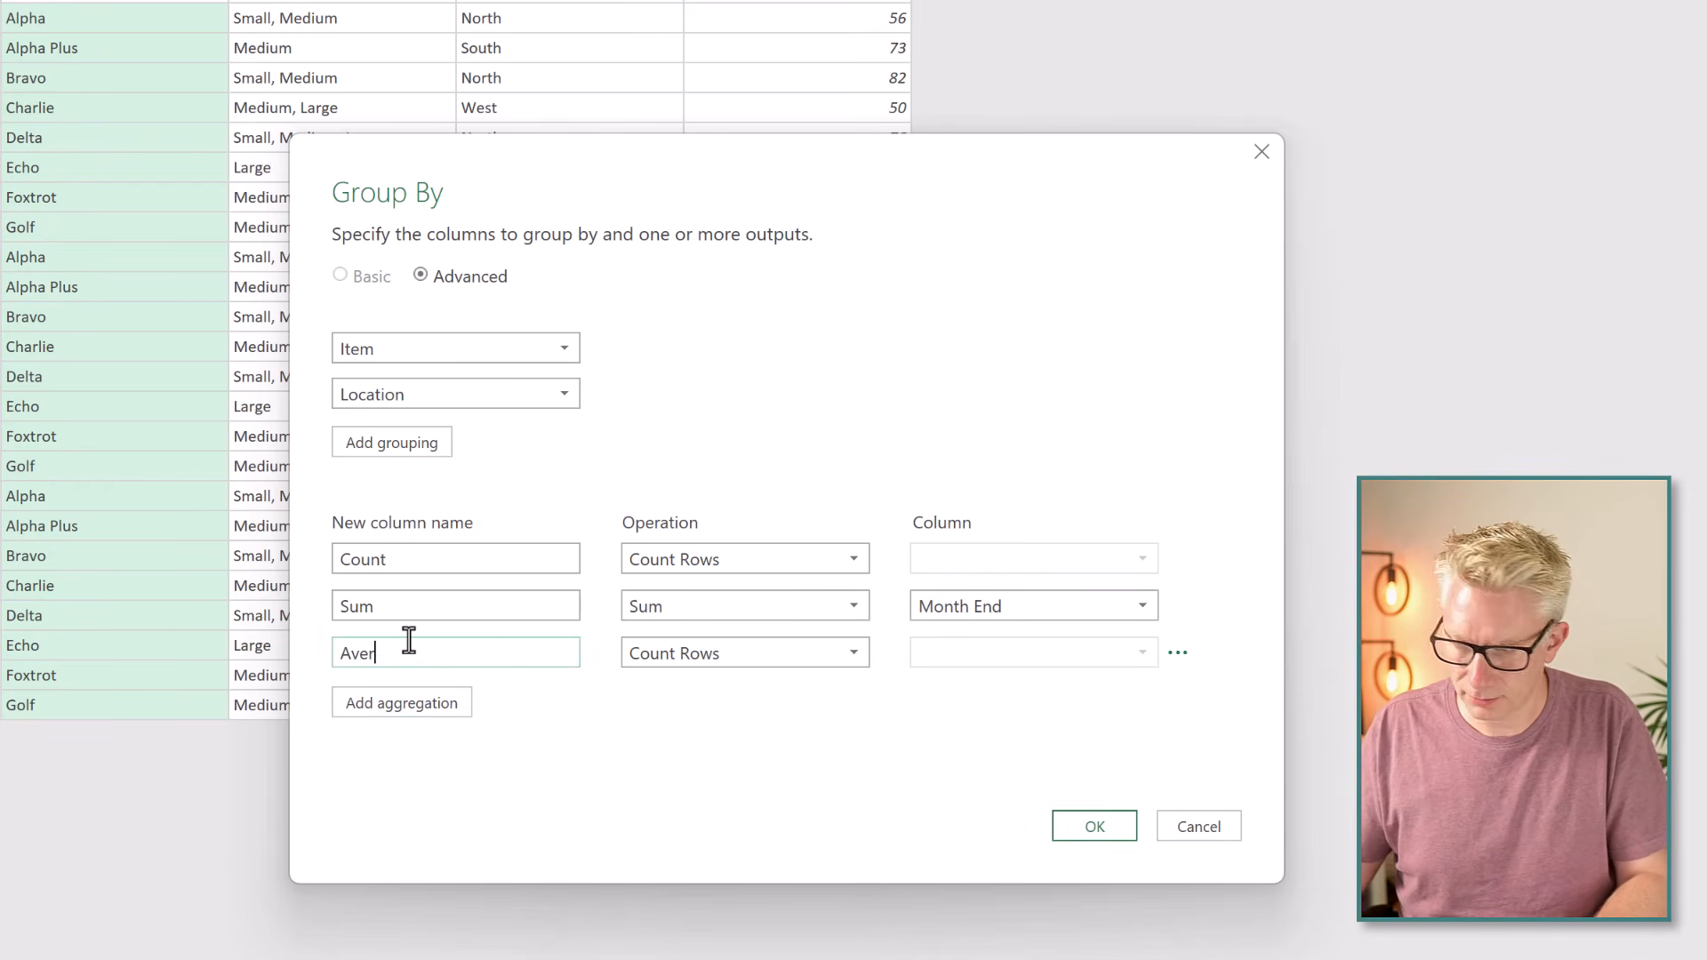
{"action": "type", "text": "age"}
{"action": "left_click", "coordinate": [705, 656]}
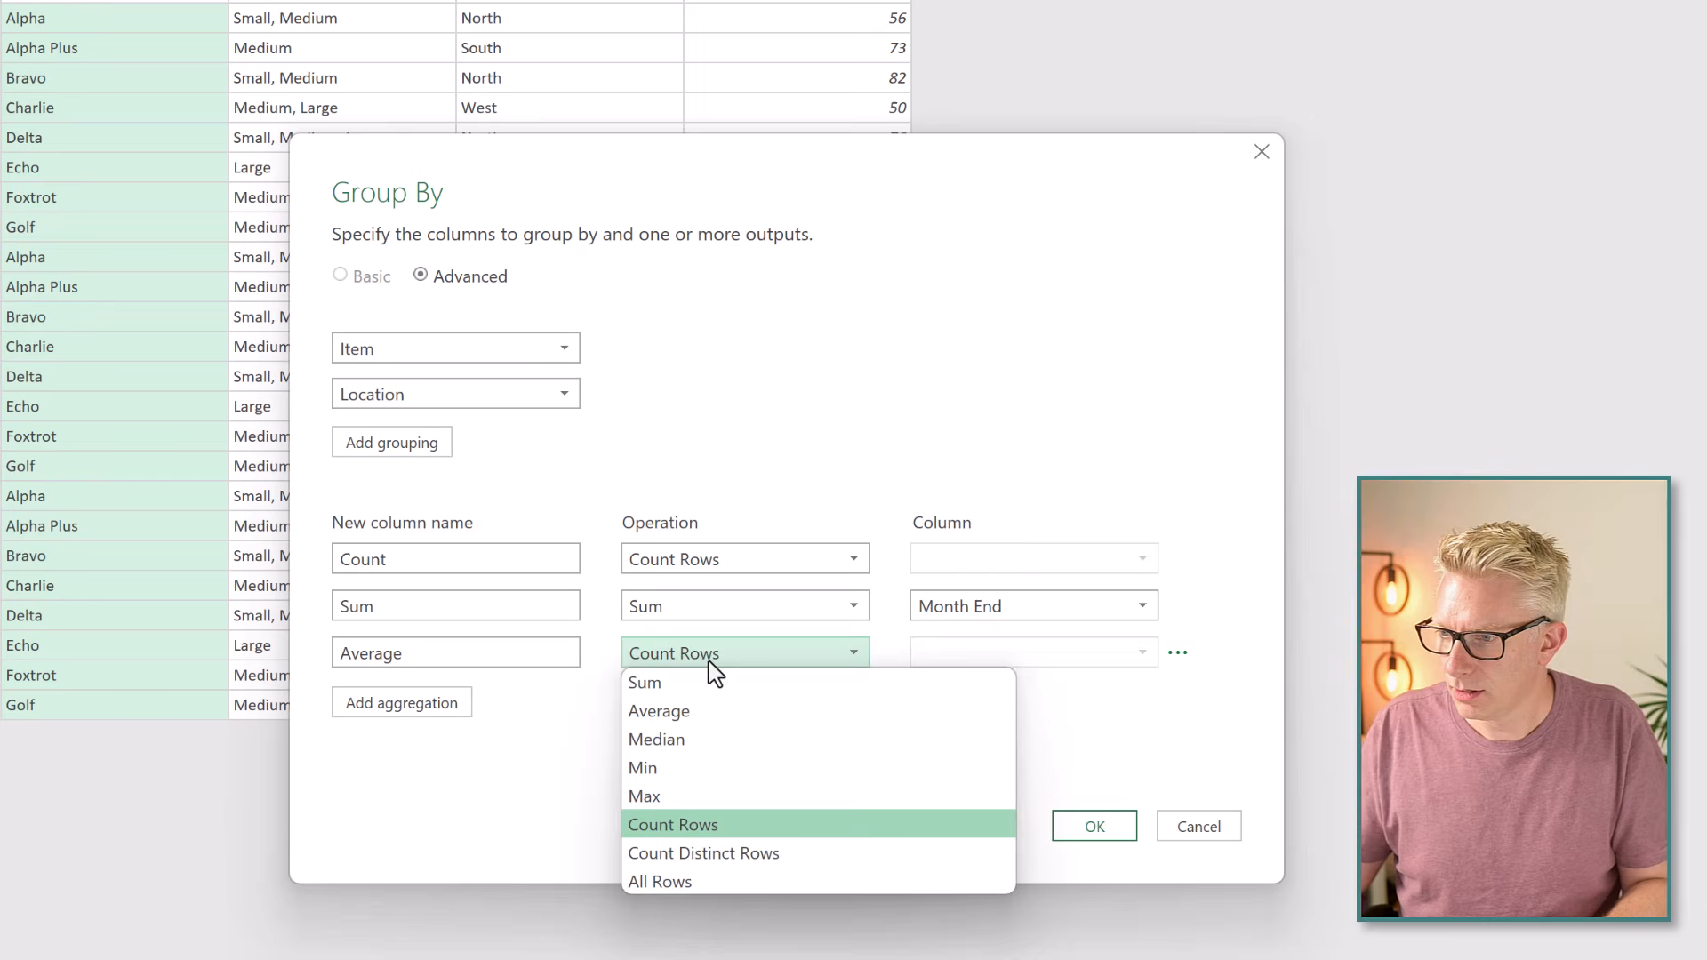
{"action": "left_click", "coordinate": [705, 711]}
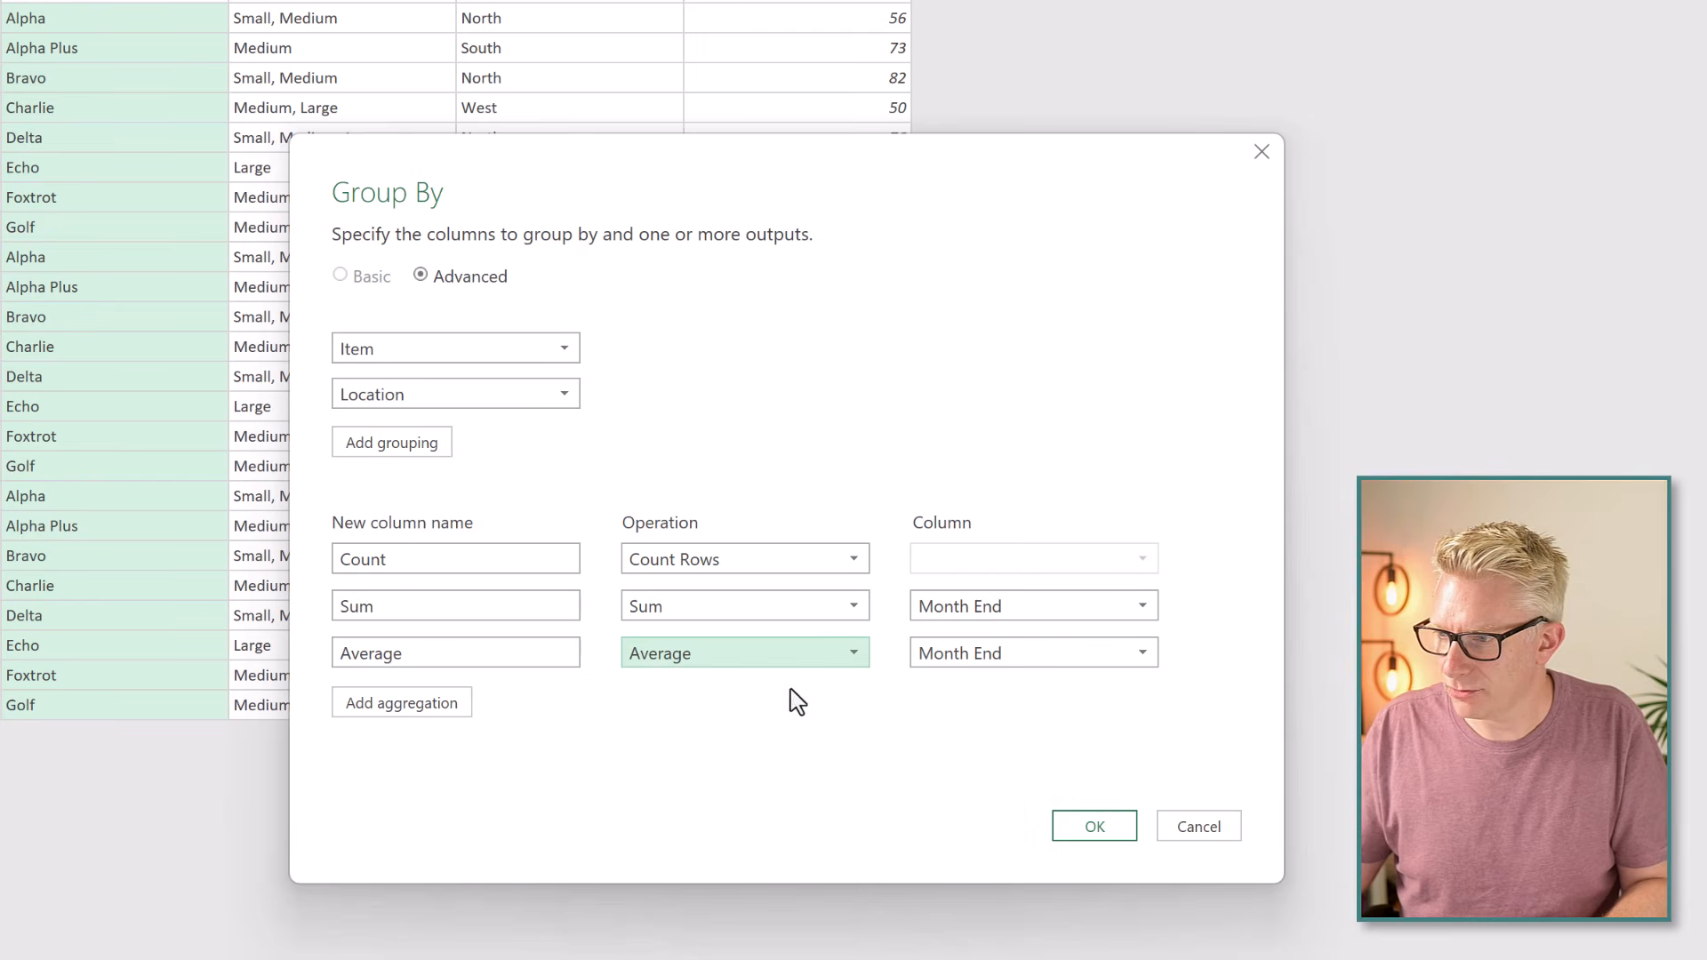
Set Value as the source column for both the Sum and Average aggregations.
{"action": "left_click", "coordinate": [990, 616]}
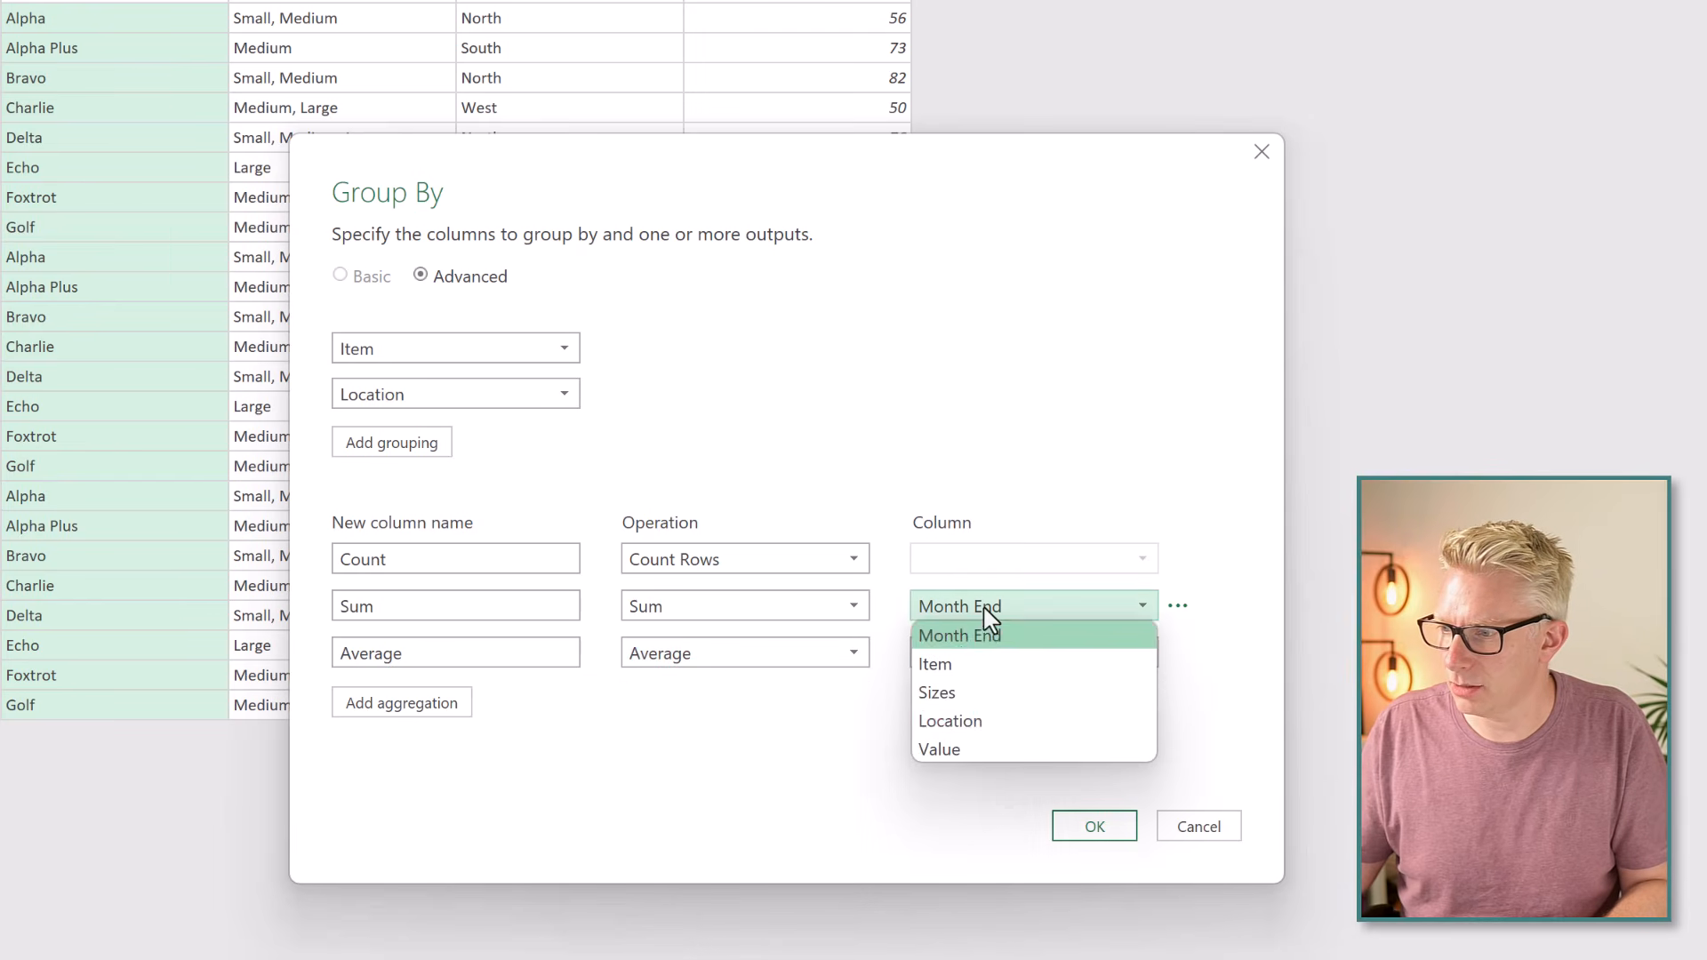
{"action": "left_click", "coordinate": [967, 749]}
{"action": "left_click", "coordinate": [985, 662]}
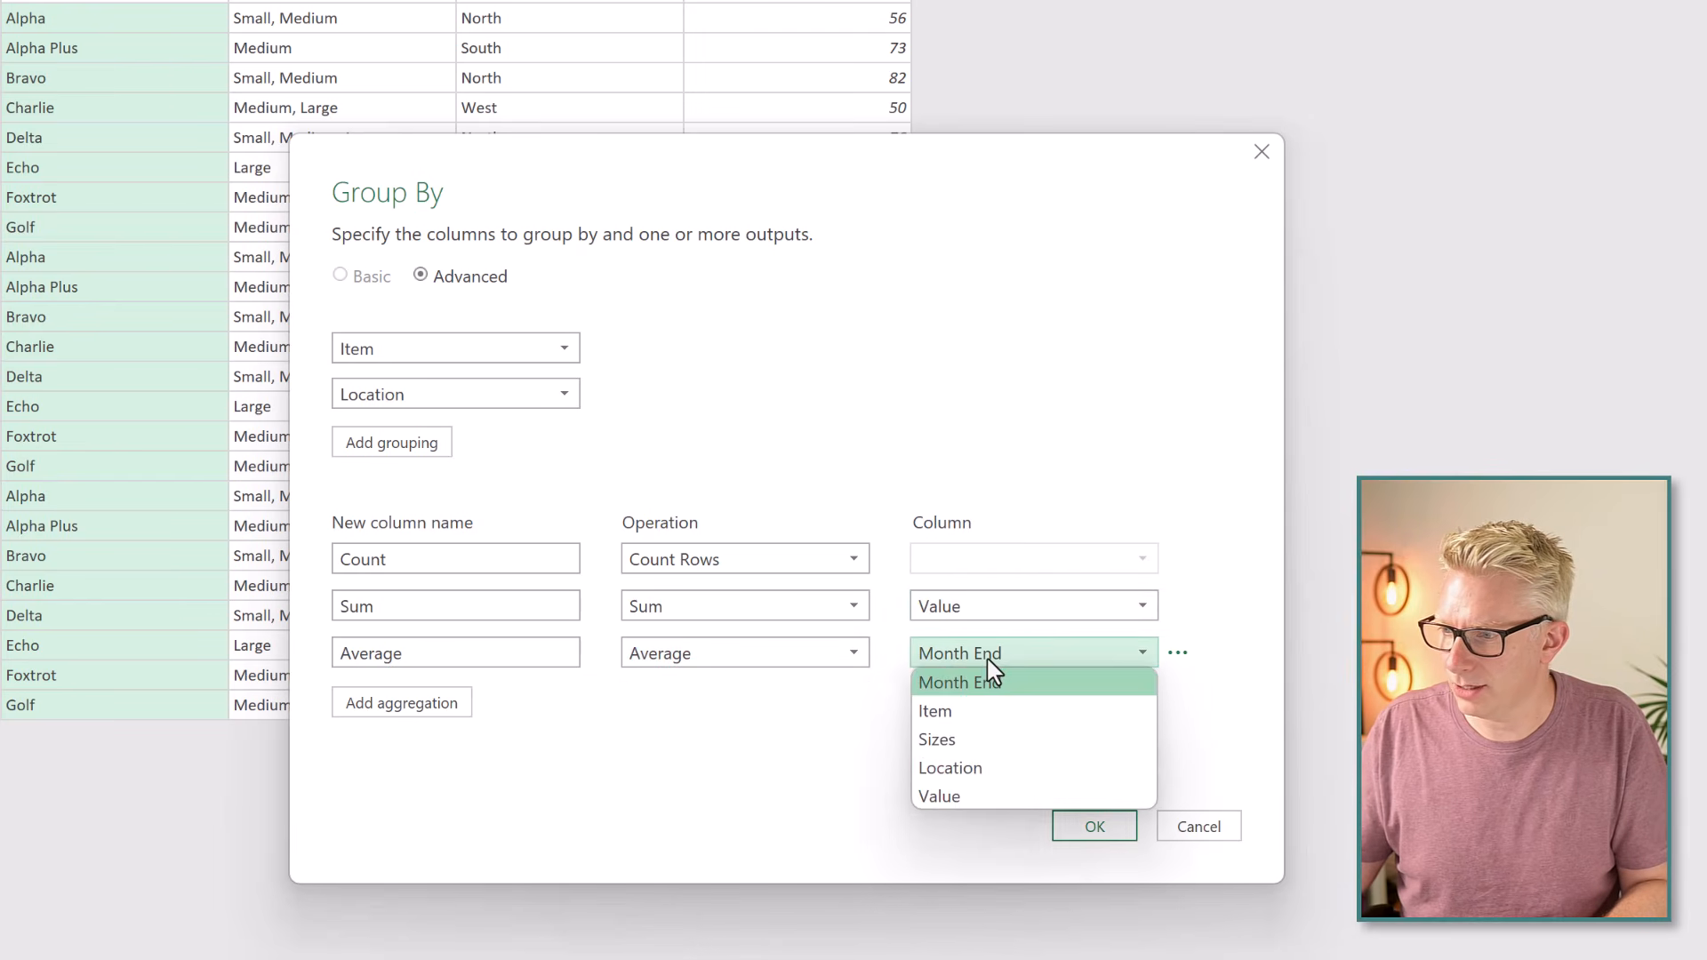
{"action": "left_click", "coordinate": [968, 797]}
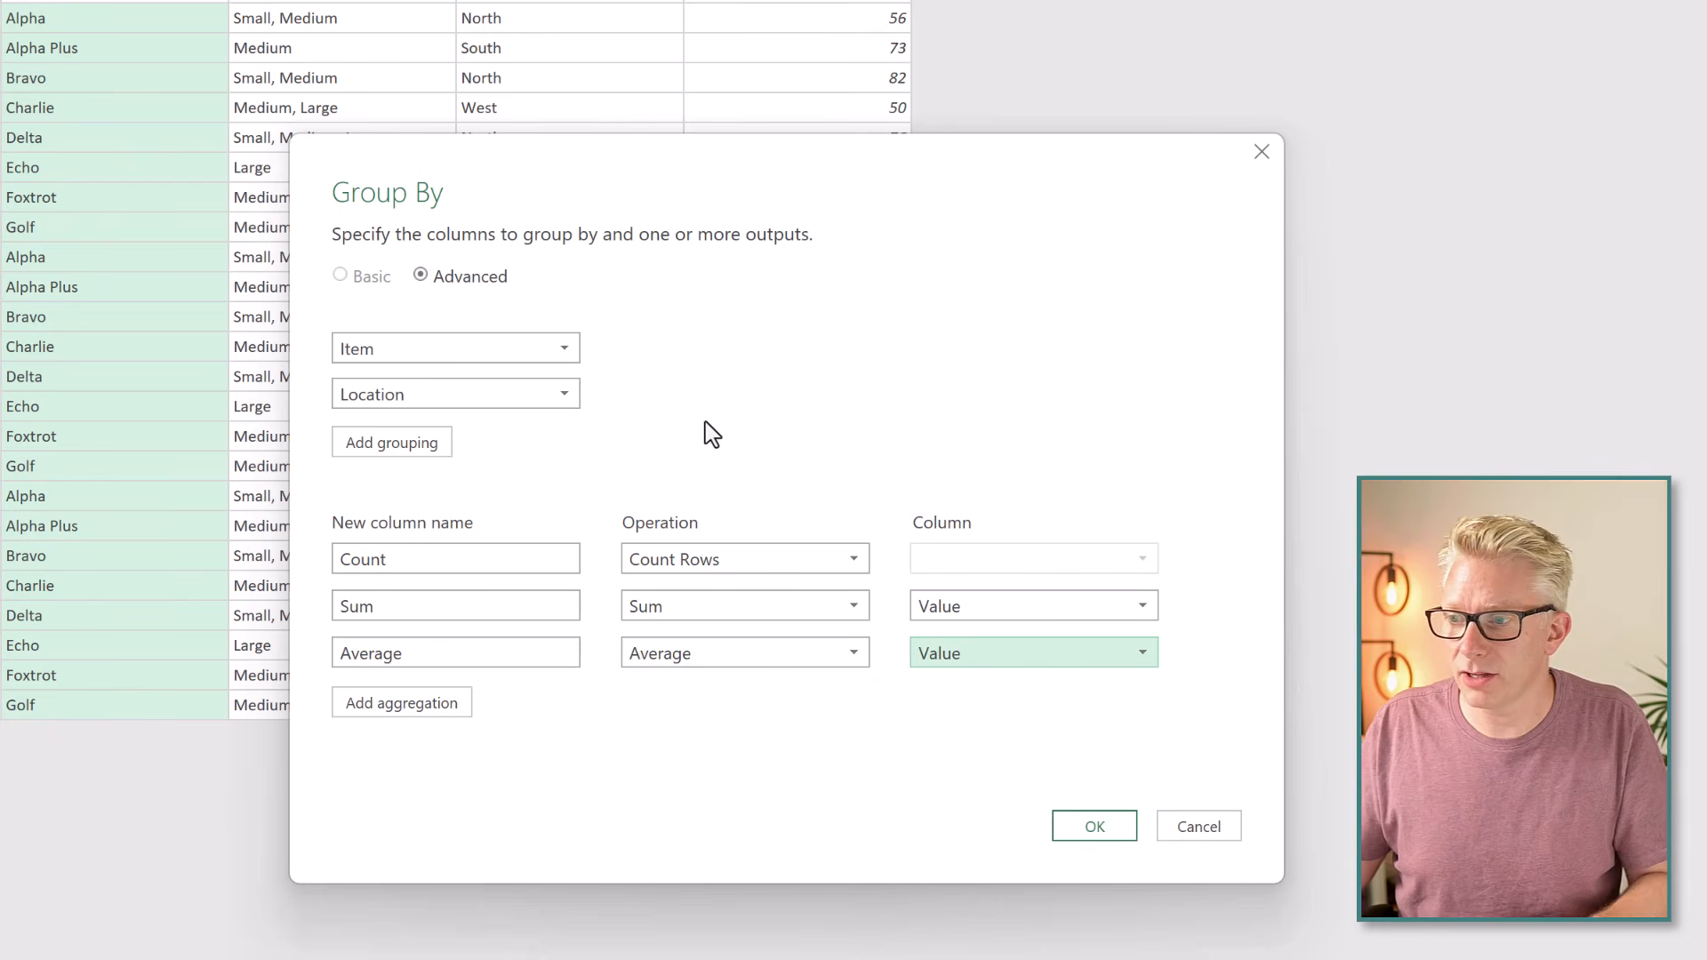
Apply the grouping by Item and Location, and delete the resulting Grouped Rows step from the query.
{"action": "left_click", "coordinate": [599, 393]}
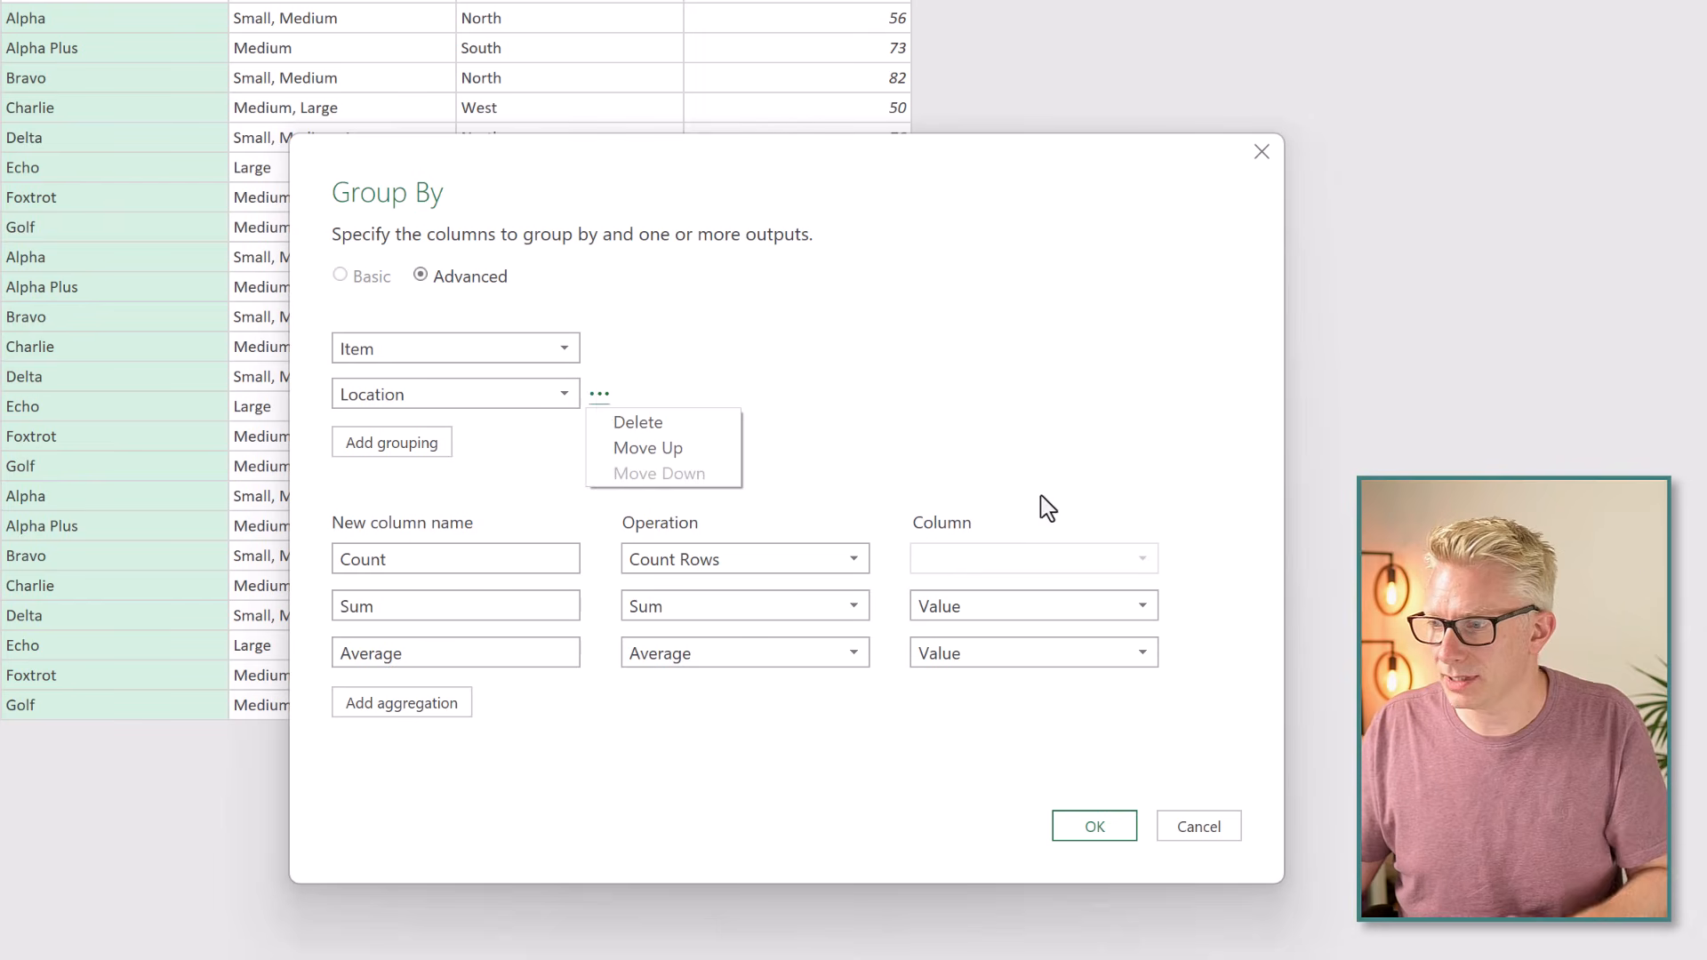
{"action": "left_click", "coordinate": [1124, 447]}
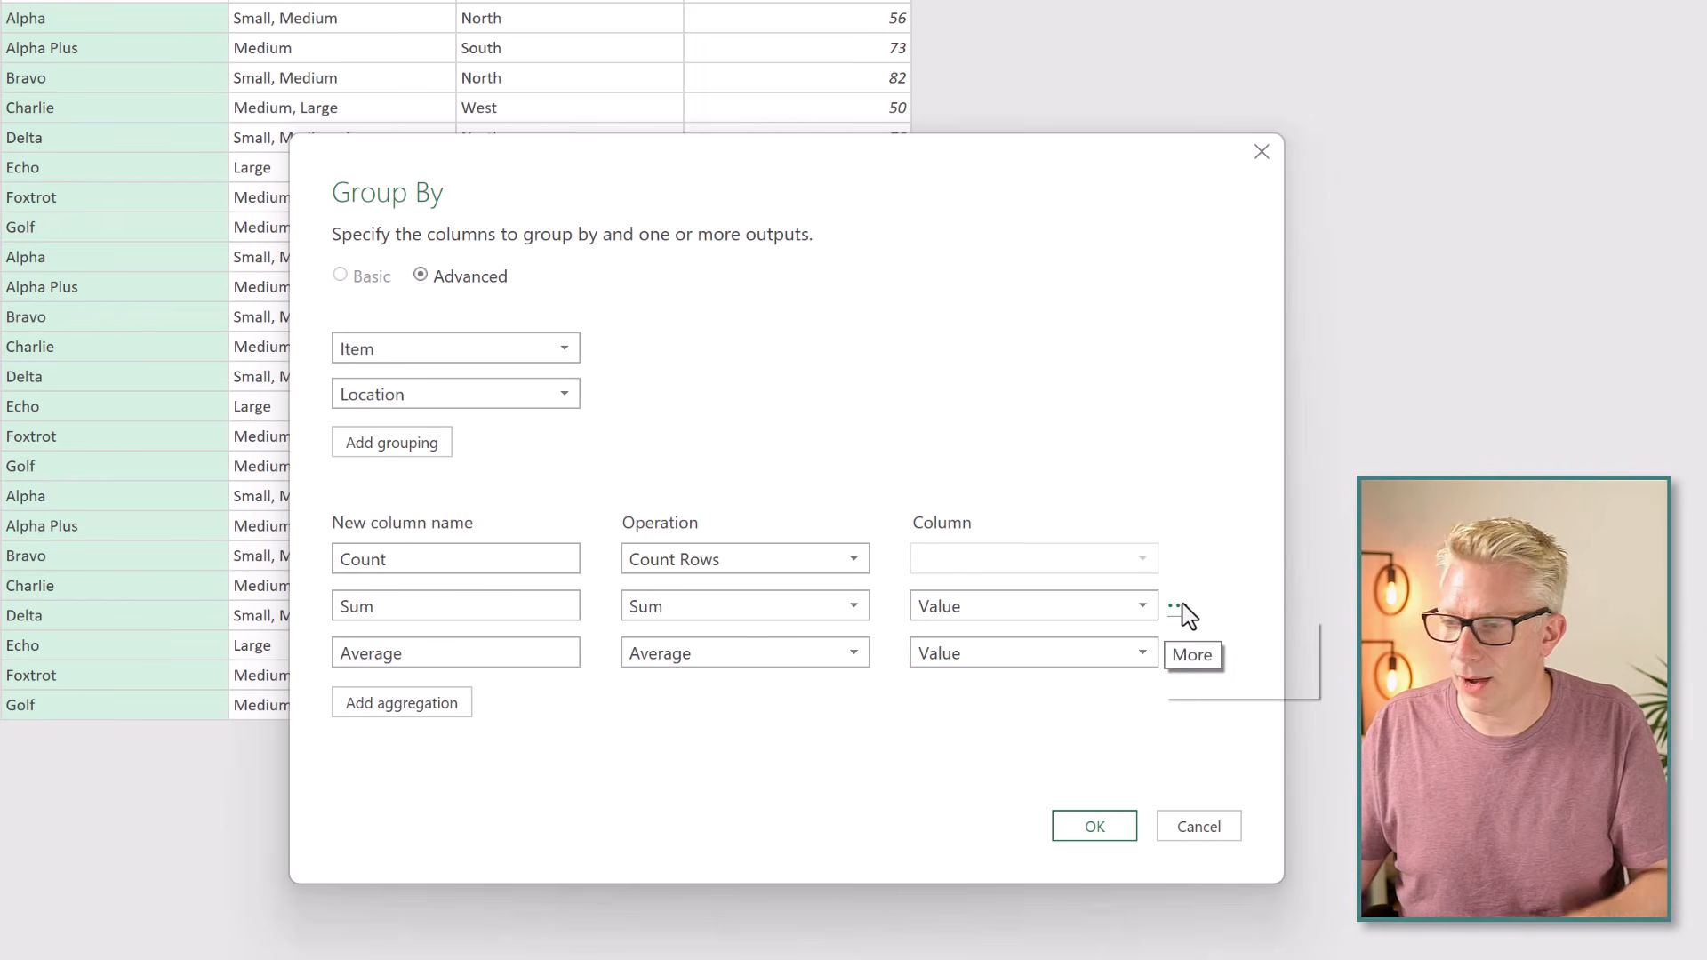
{"action": "left_click", "coordinate": [1175, 607]}
{"action": "left_click", "coordinate": [1158, 471]}
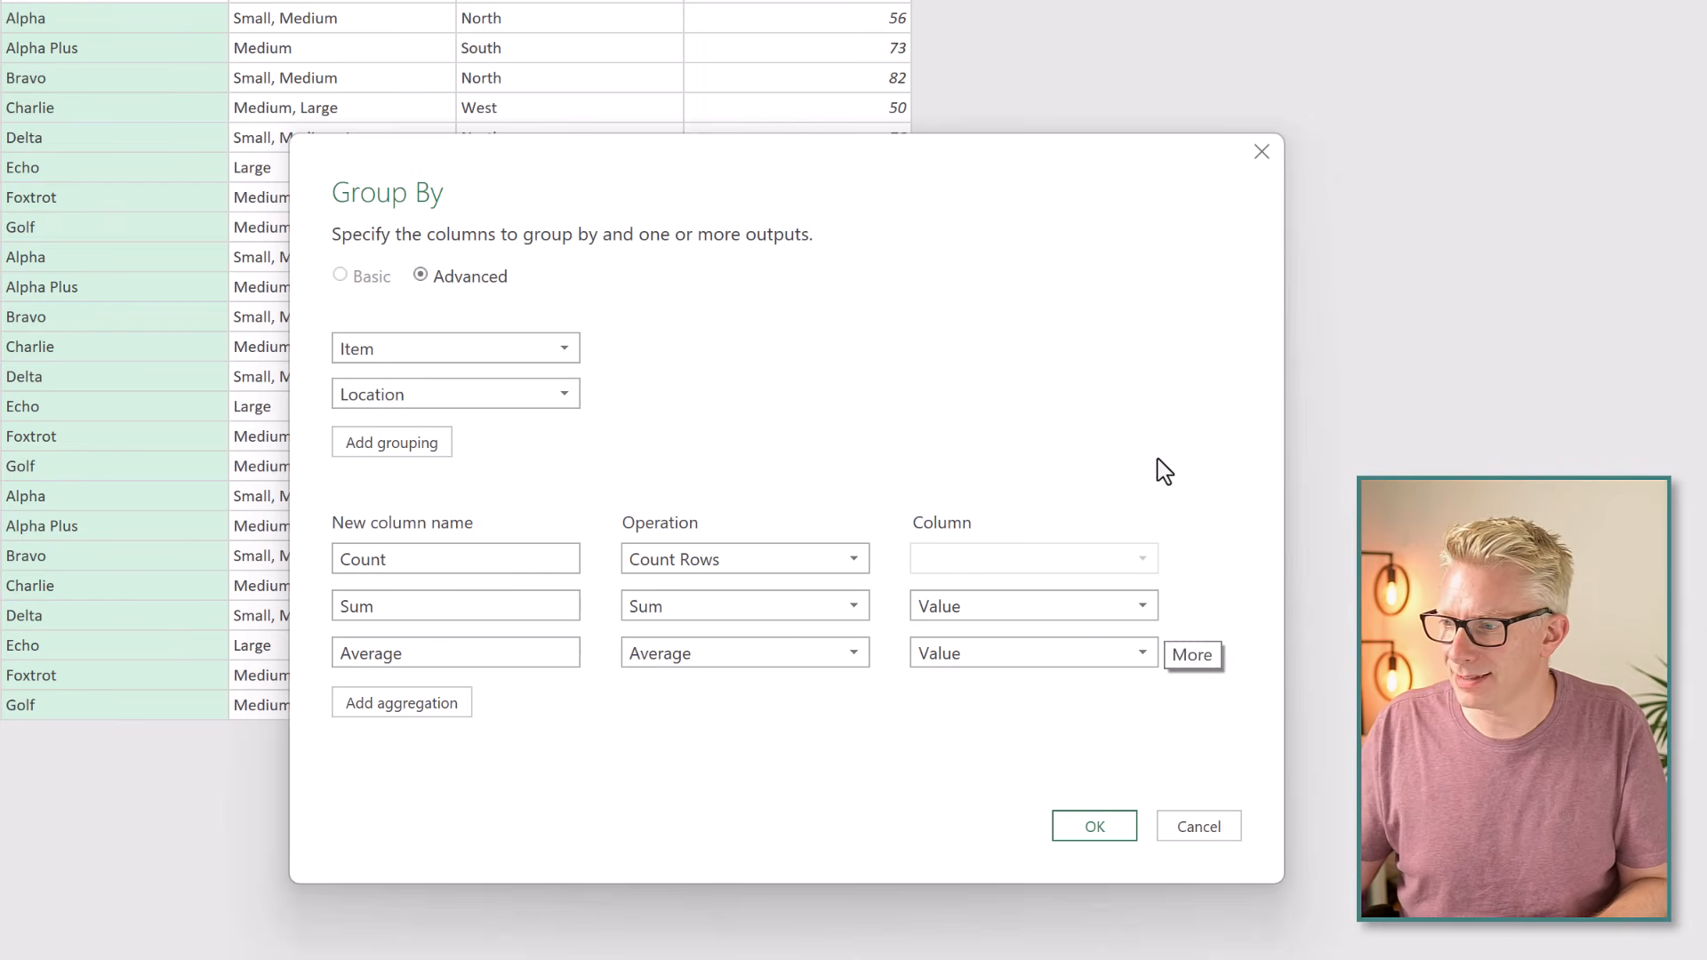
{"action": "left_click", "coordinate": [1094, 827]}
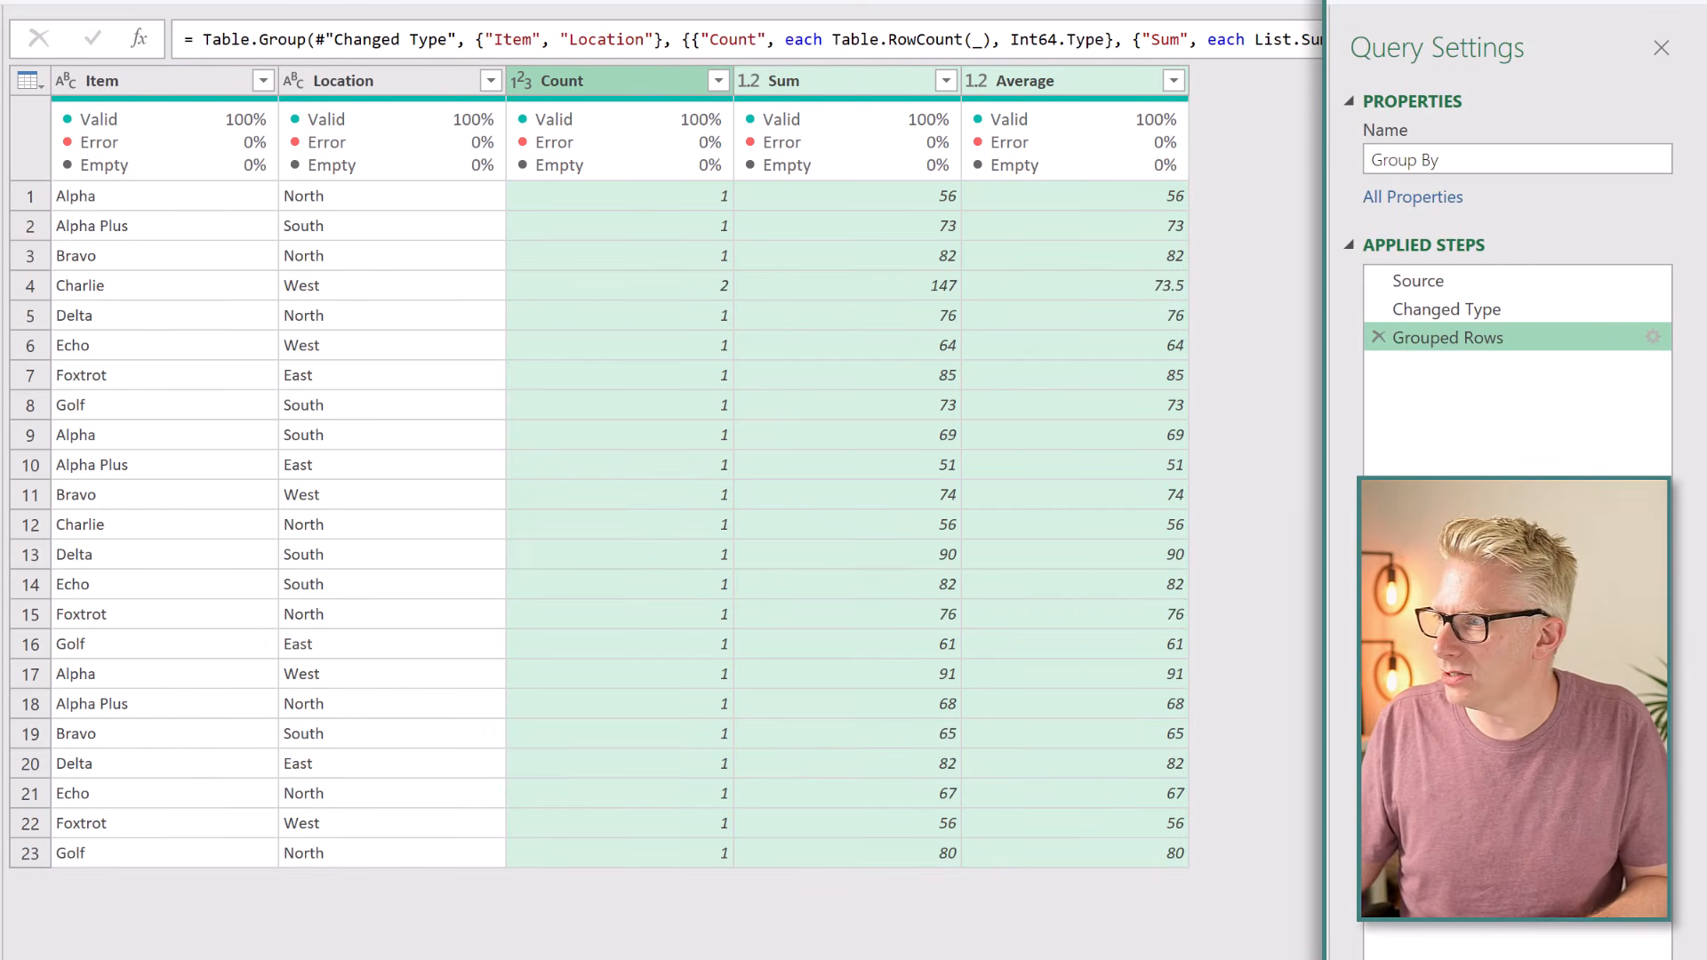
{"action": "left_click", "coordinate": [1378, 337]}
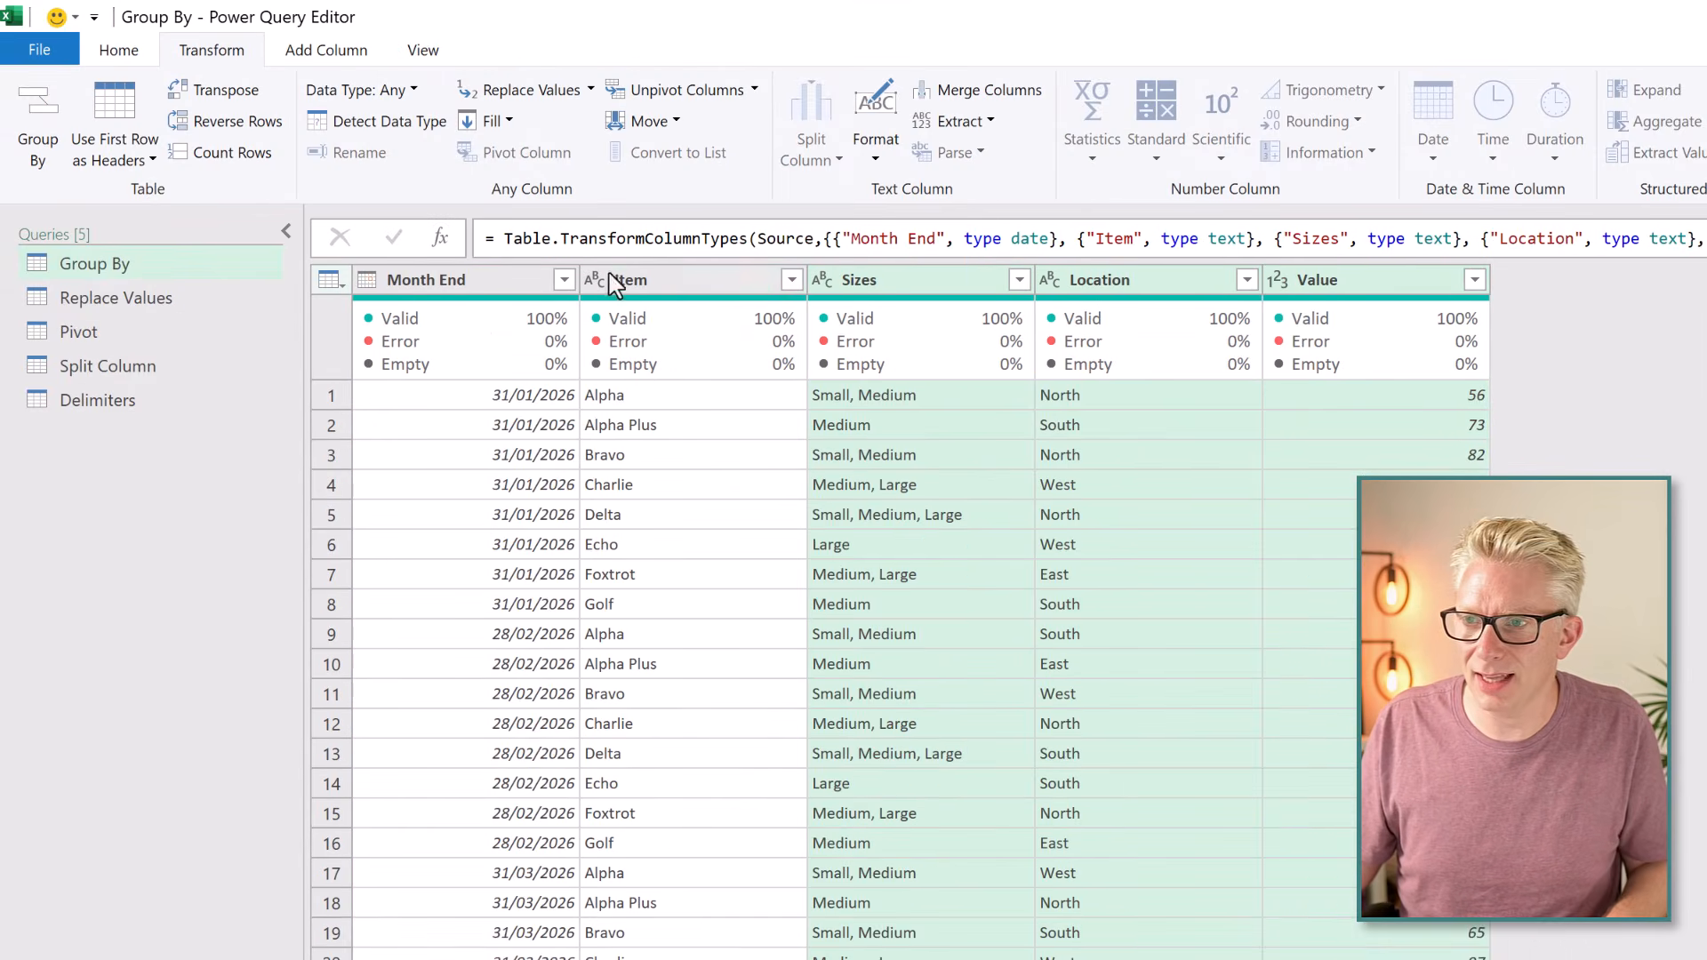
Select the Item and Location columns together and open Group By for them.
{"action": "left_click", "coordinate": [720, 292]}
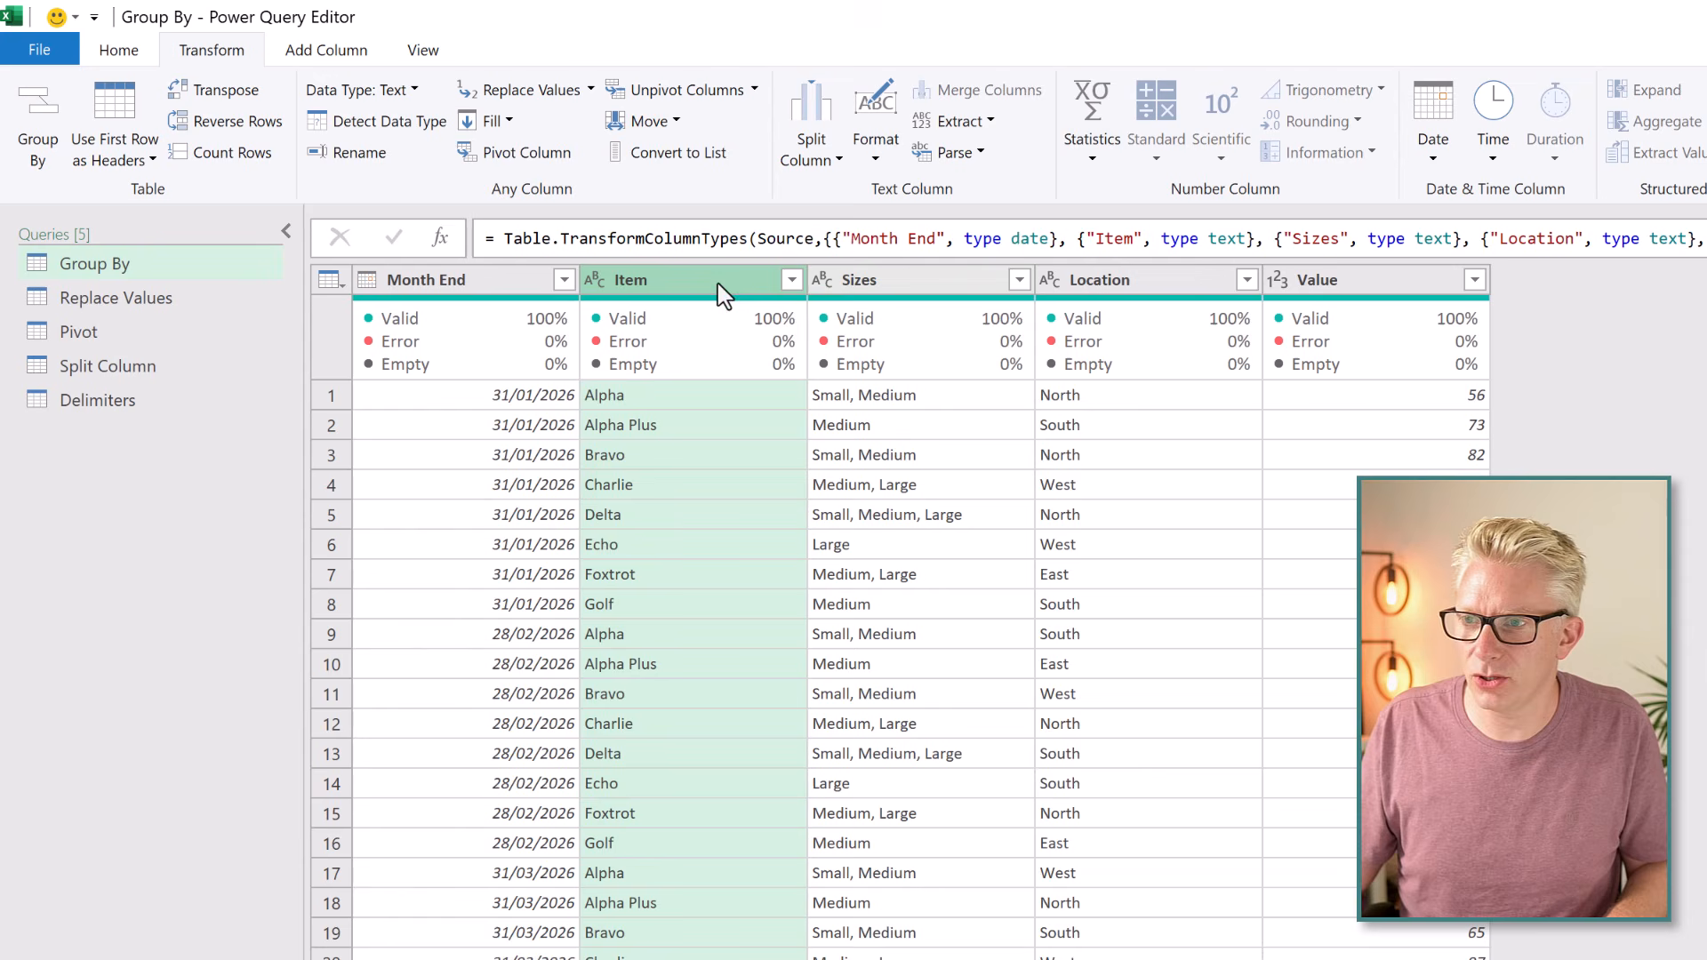
{"action": "left_click", "coordinate": [1128, 286], "text": "ctrl"}
{"action": "left_click", "coordinate": [40, 120]}
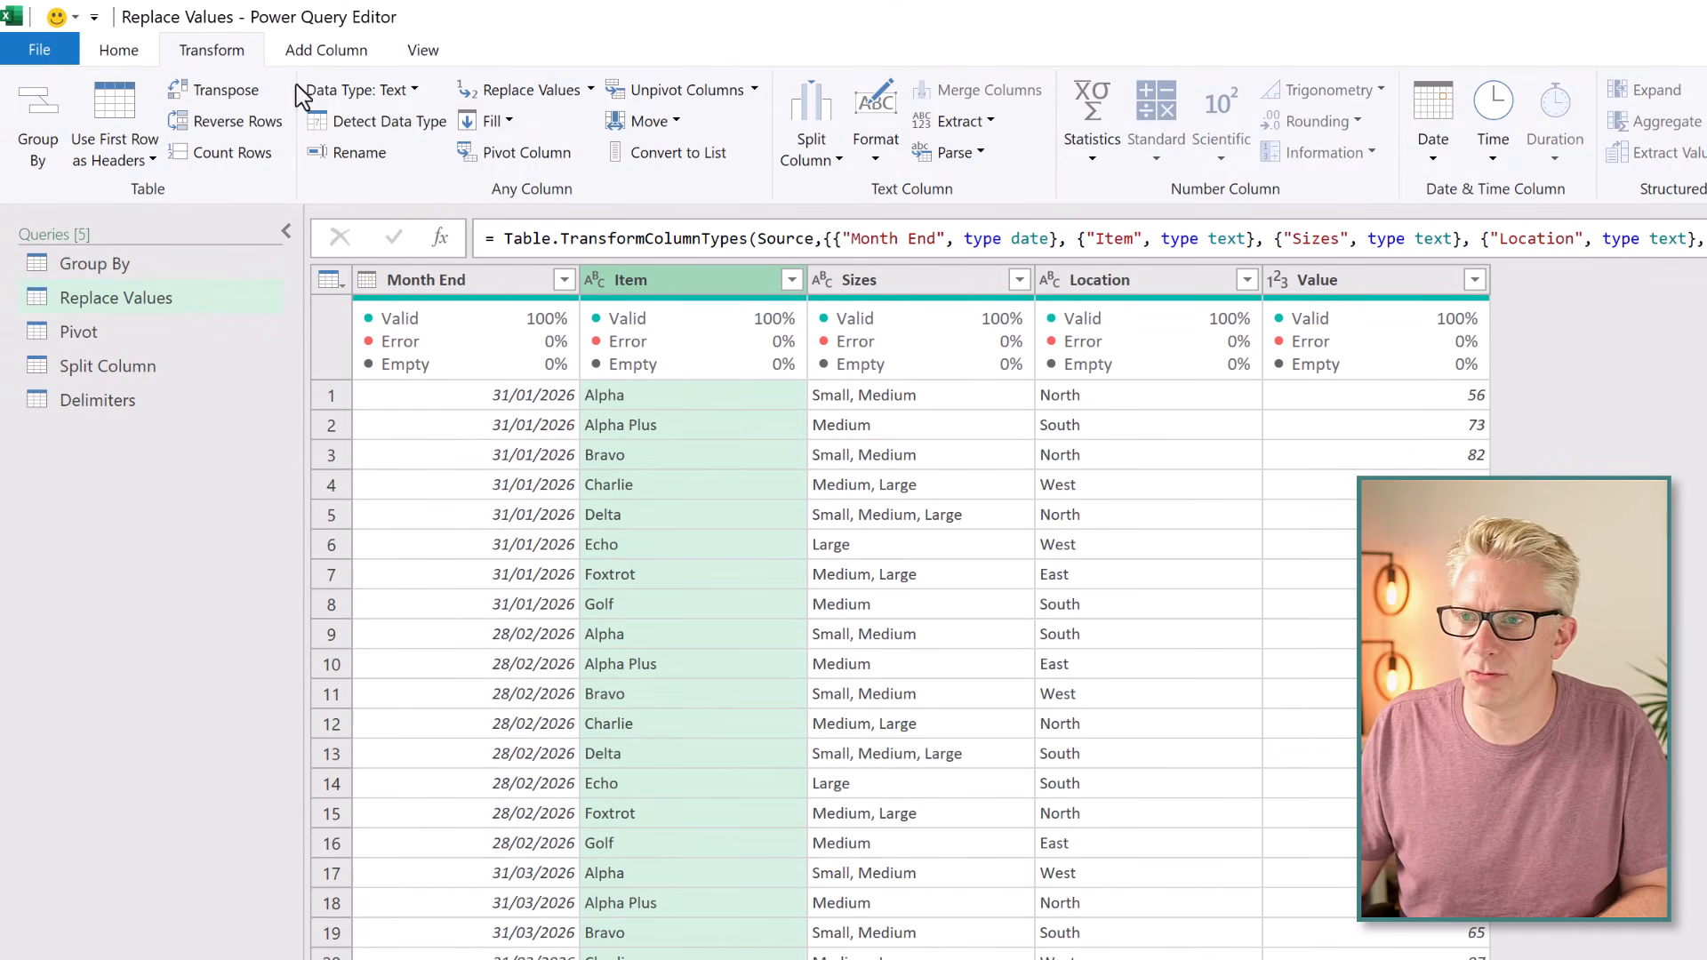
In the Replace Values query, replace Alpha with Apple in the Item column without matching entire cell contents.
{"action": "left_click", "coordinate": [514, 92]}
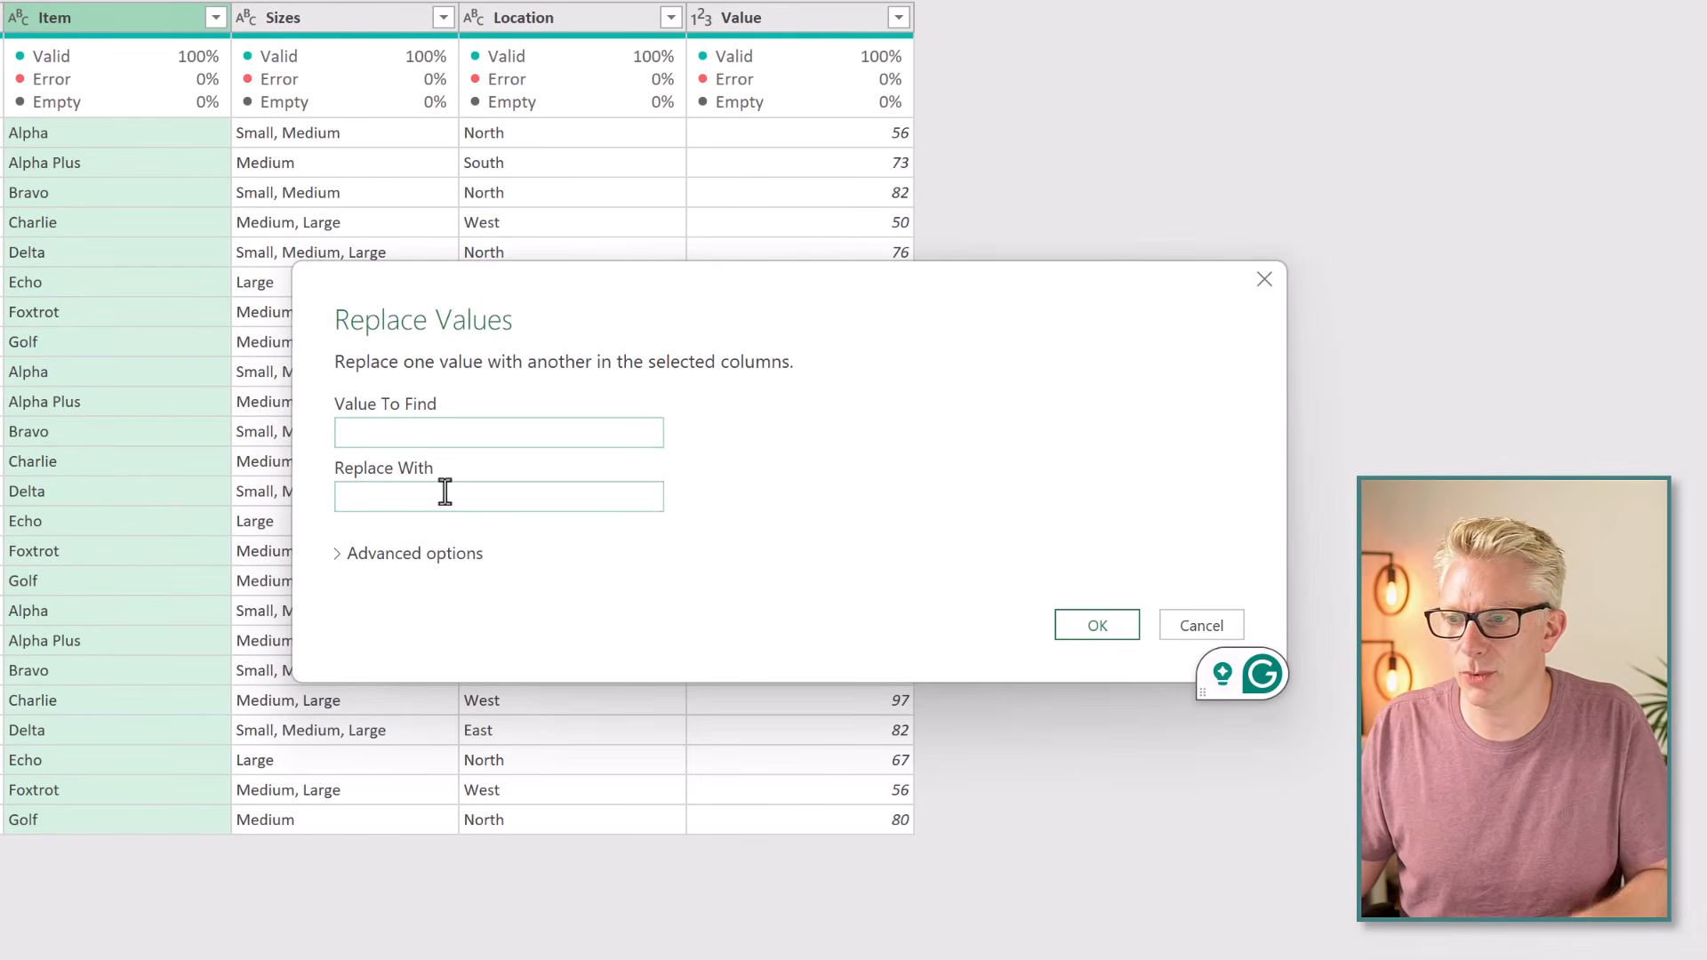
{"action": "left_click", "coordinate": [328, 557]}
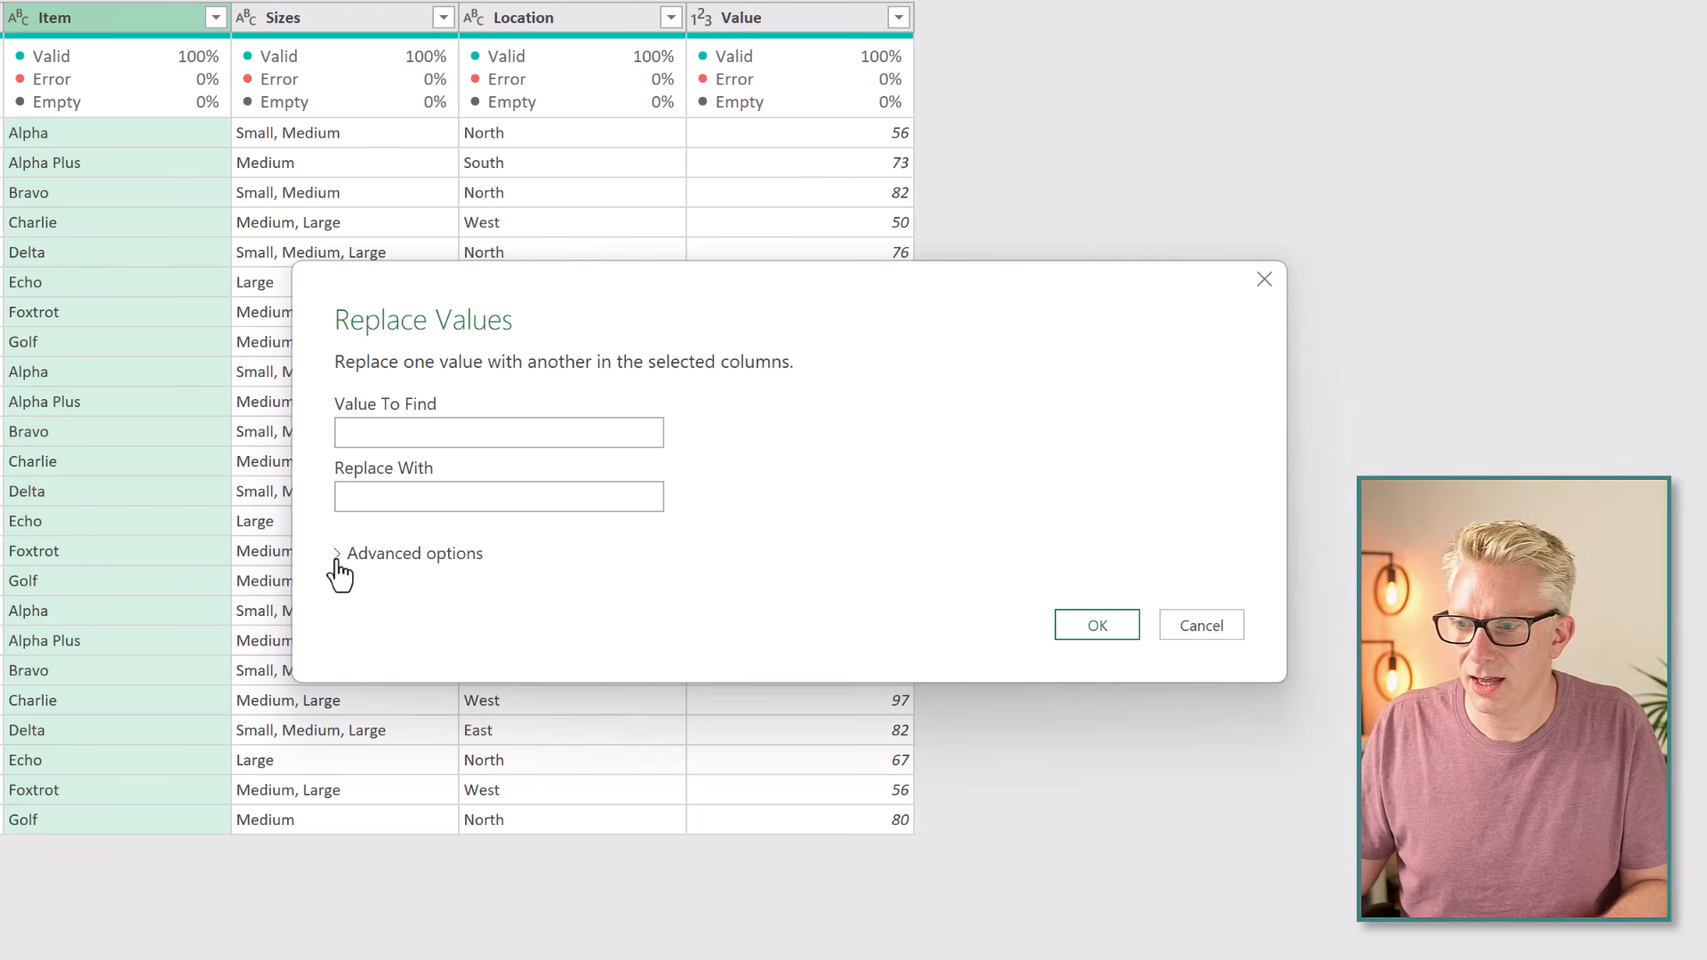
{"action": "left_click", "coordinate": [338, 558]}
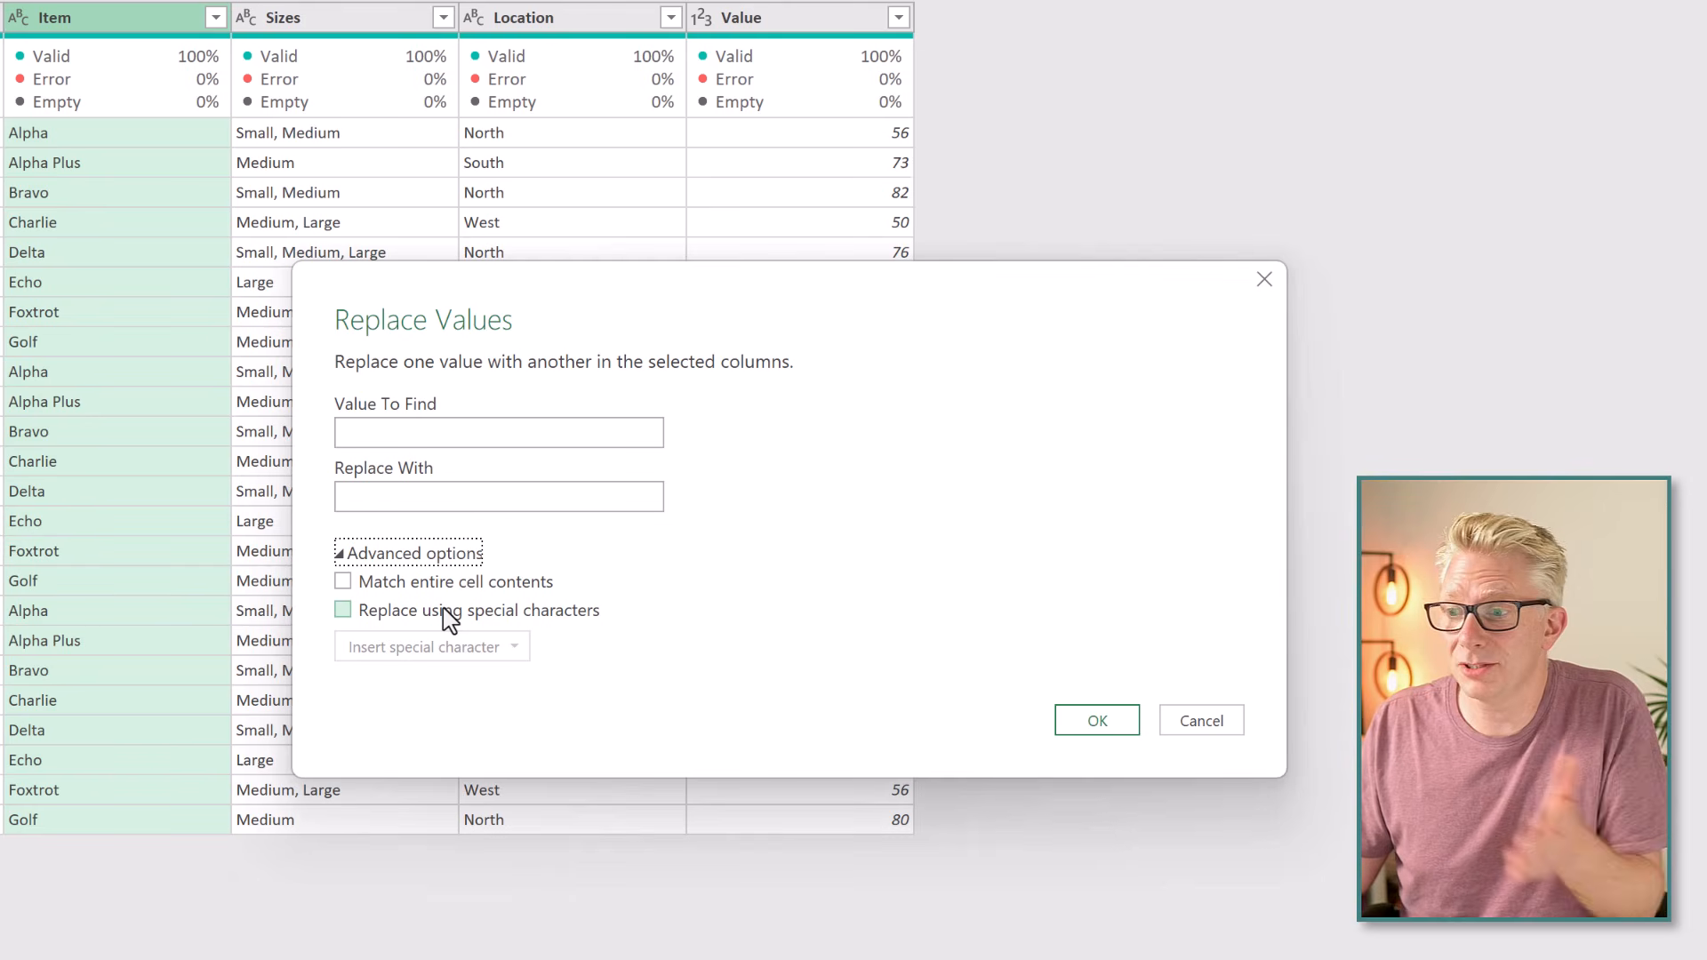
{"action": "left_click", "coordinate": [408, 439]}
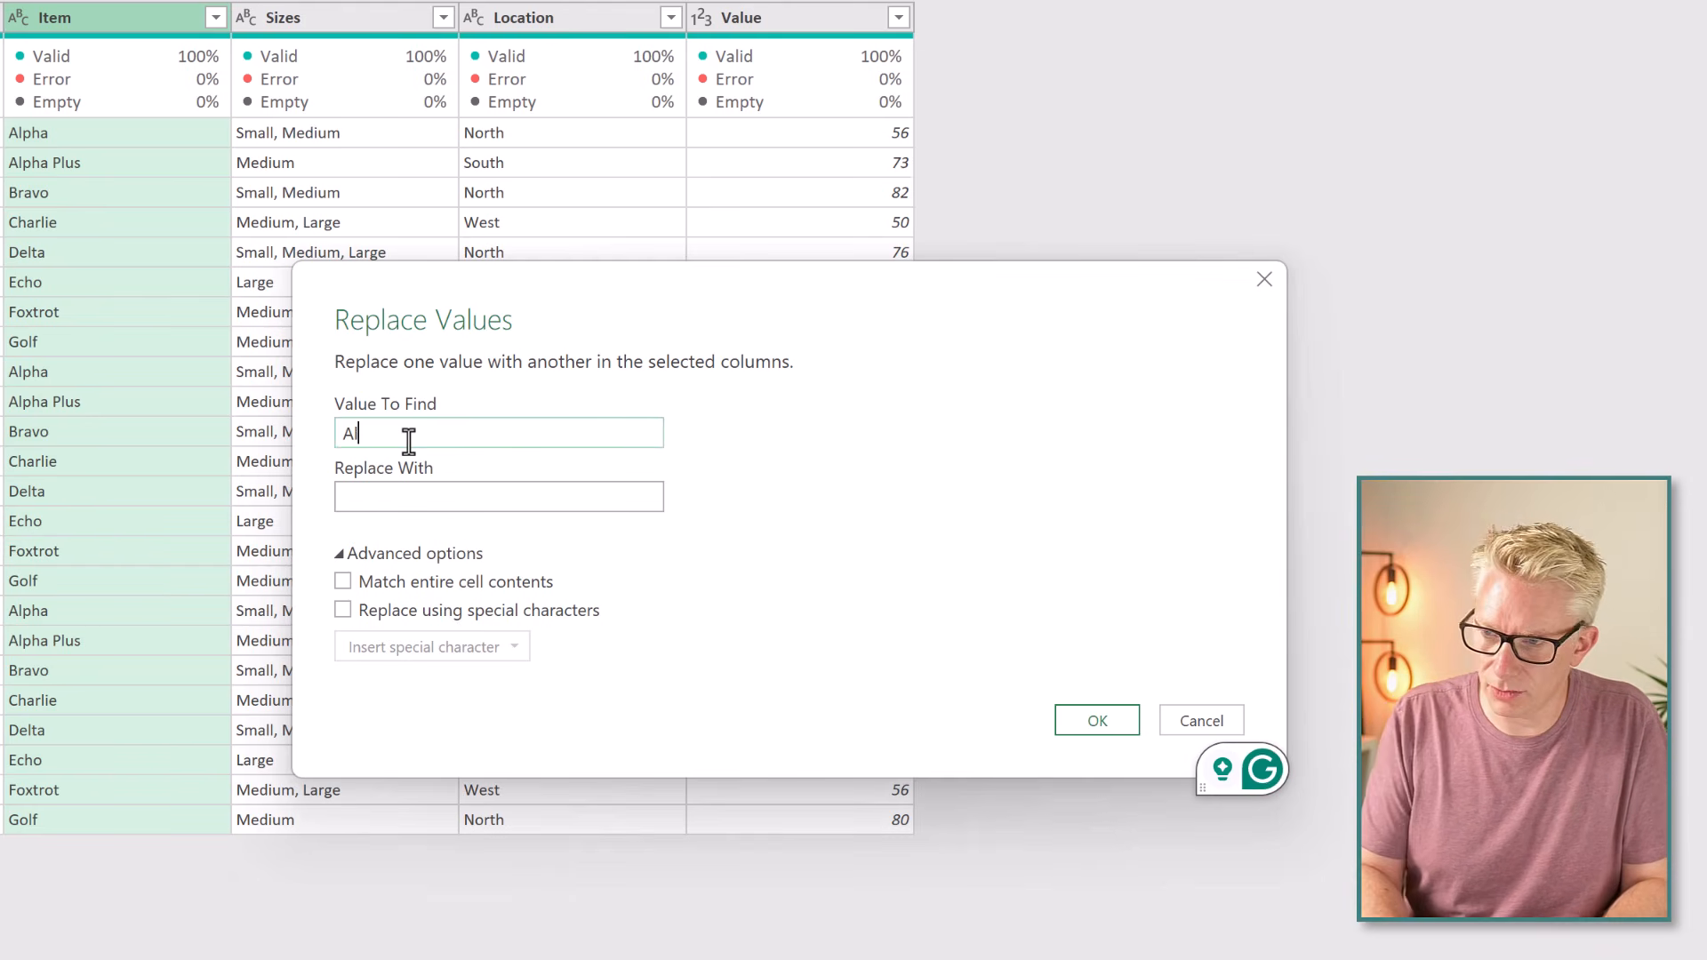
{"action": "left_click", "coordinate": [393, 500]}
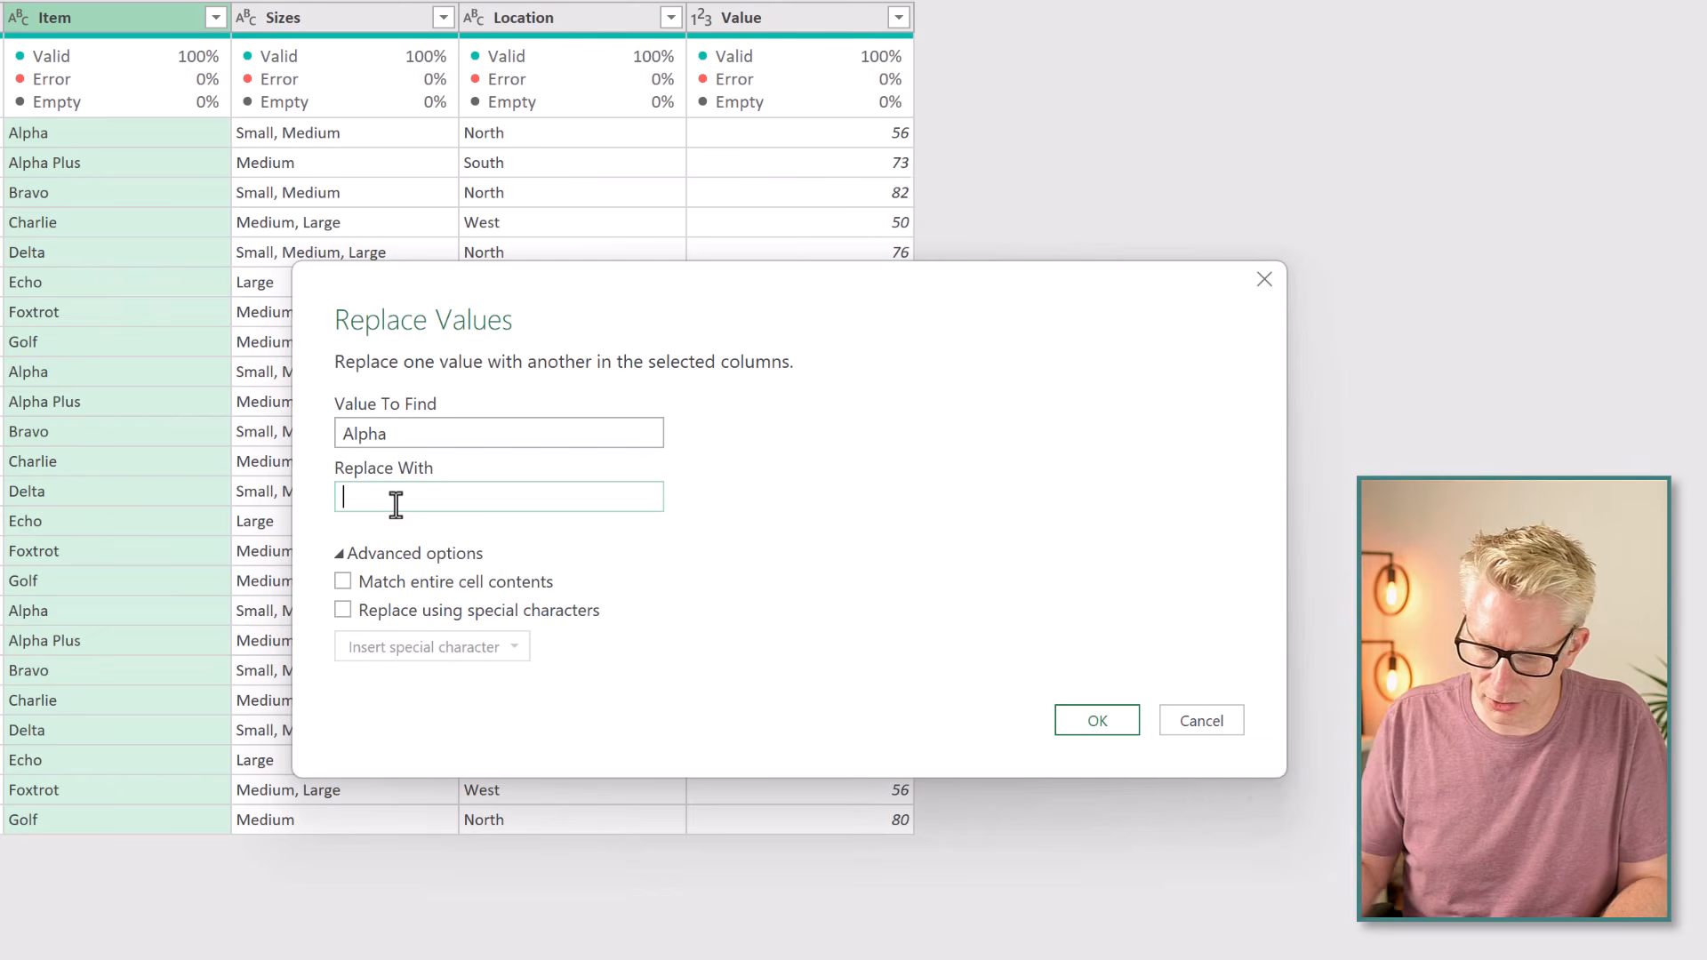
{"action": "type", "text": "Apple"}
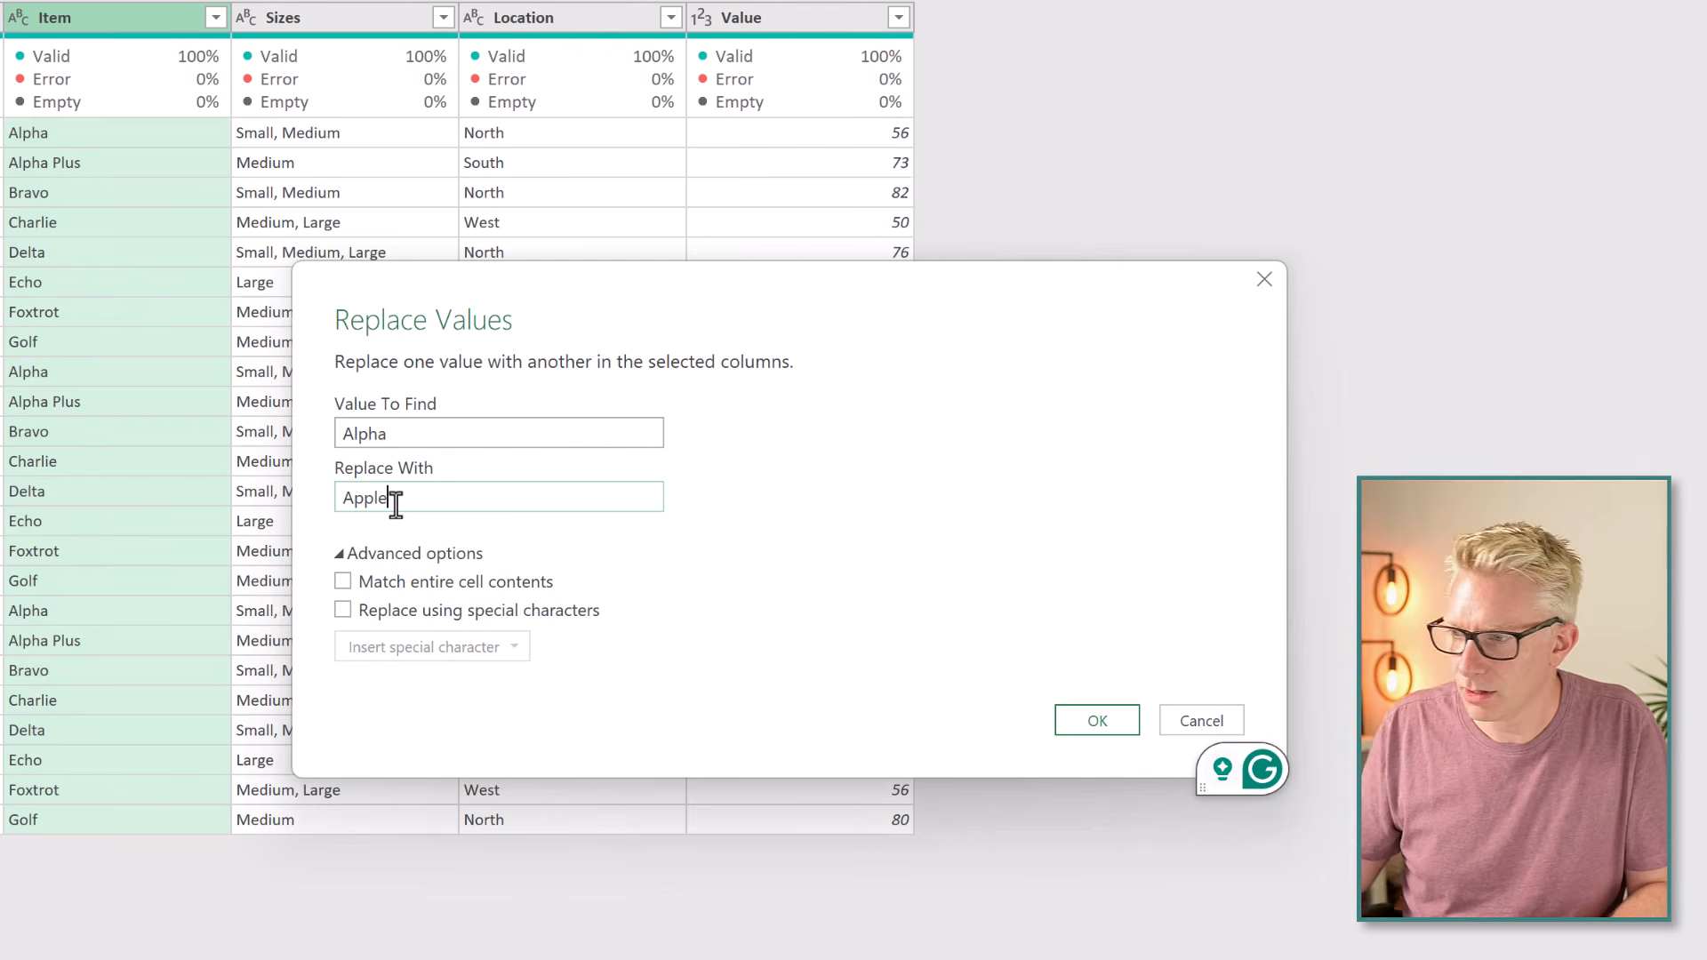
{"action": "left_click", "coordinate": [1091, 722]}
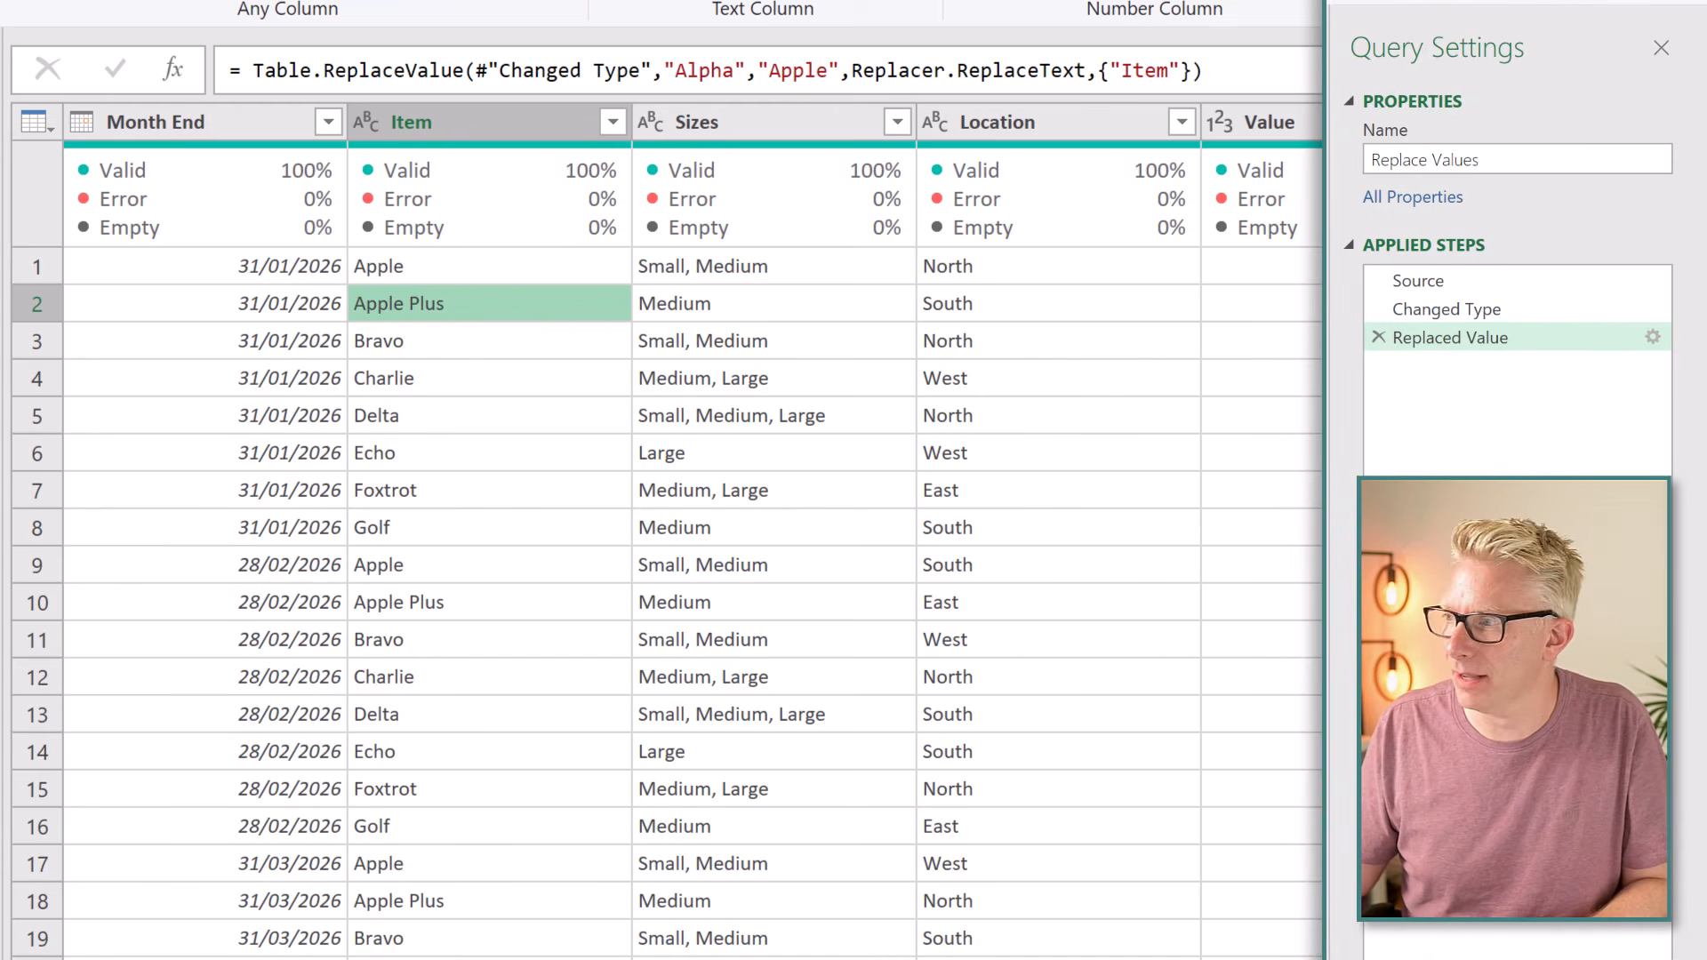
Edit the Replaced Value step so that the replacement matches entire cell contents.
{"action": "left_click", "coordinate": [1659, 338]}
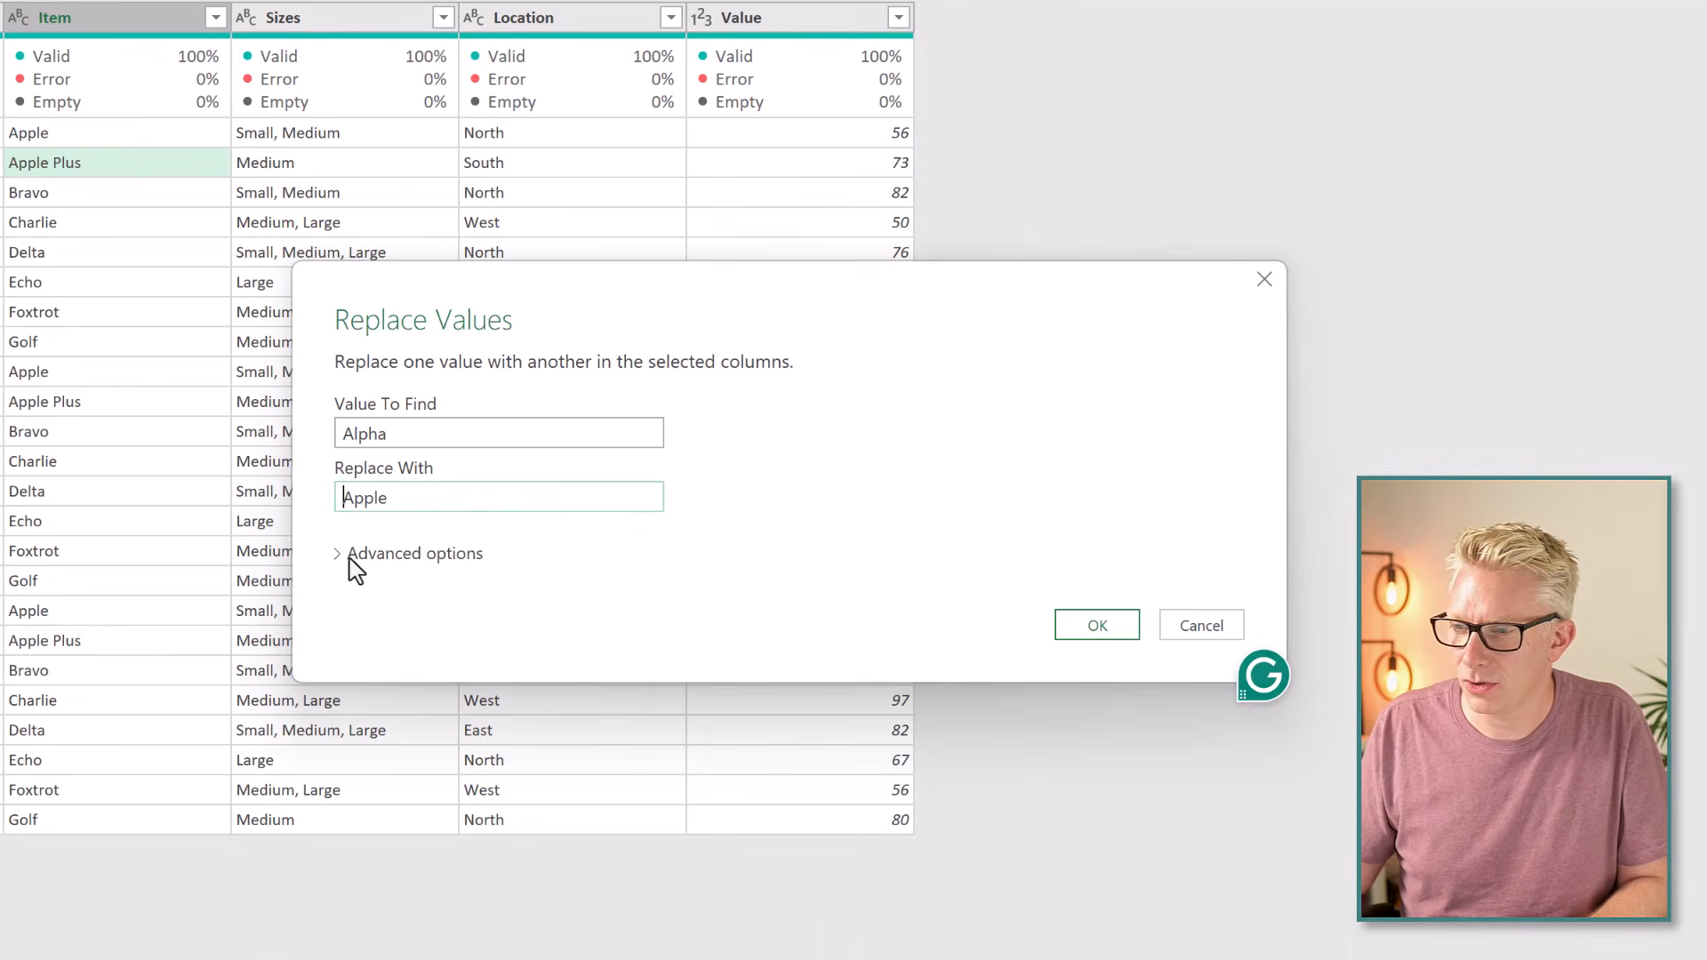
{"action": "left_click", "coordinate": [350, 559]}
{"action": "left_click", "coordinate": [344, 585]}
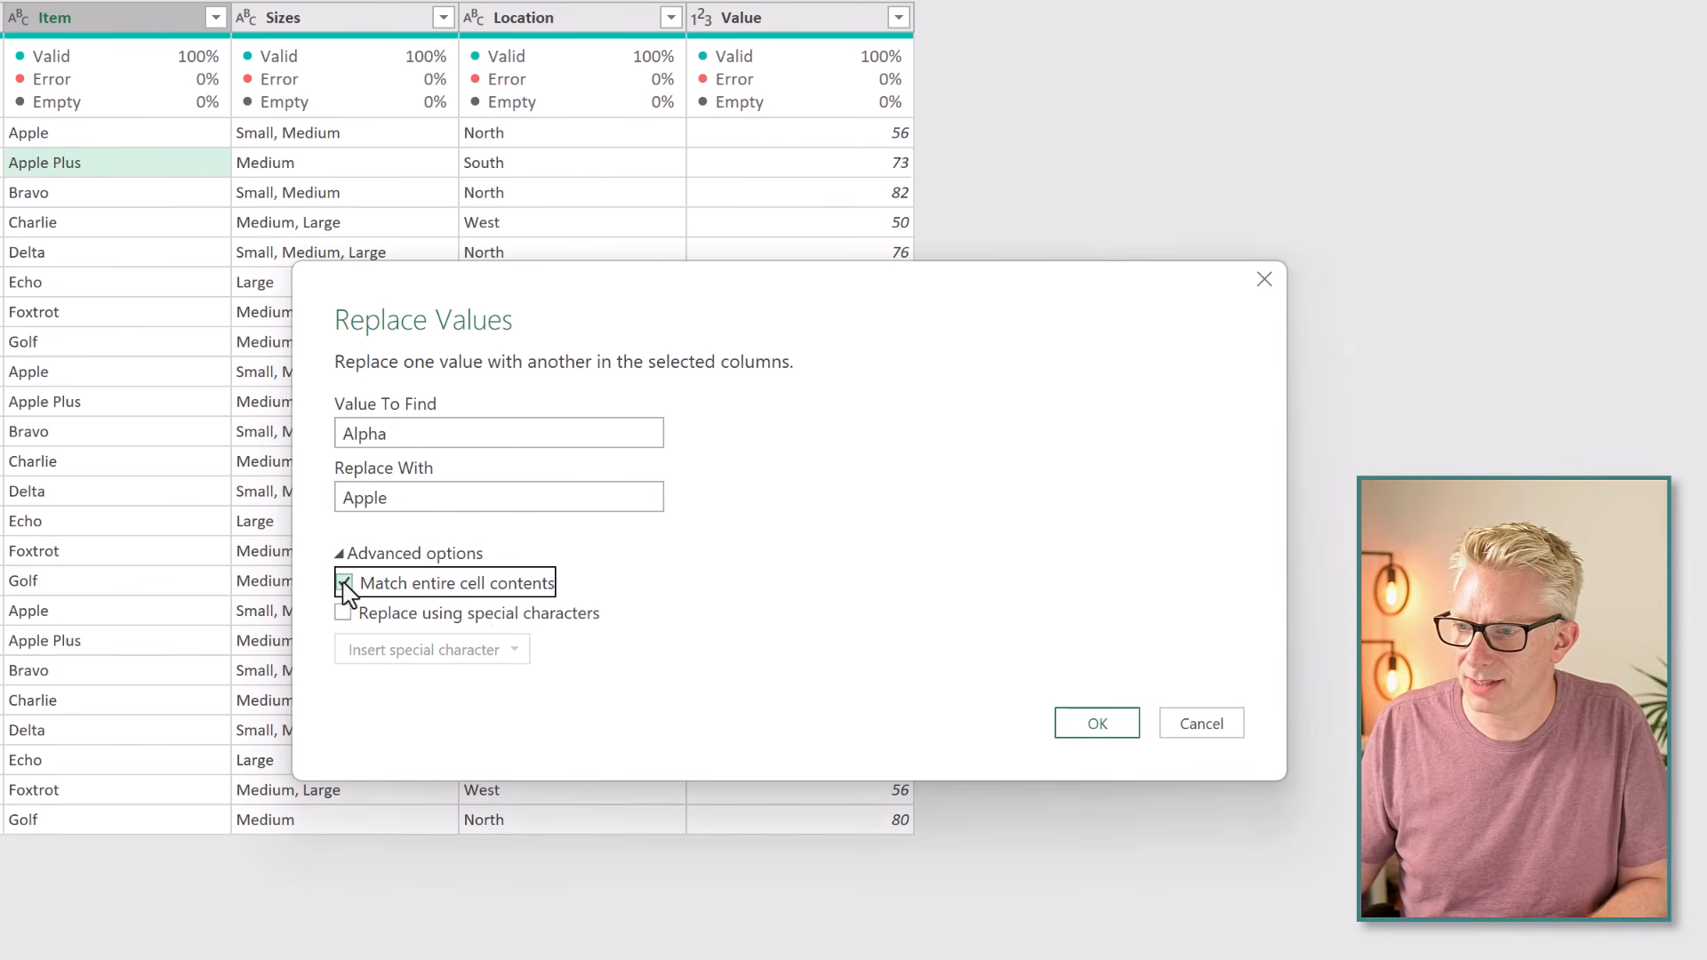
{"action": "left_click", "coordinate": [1096, 723]}
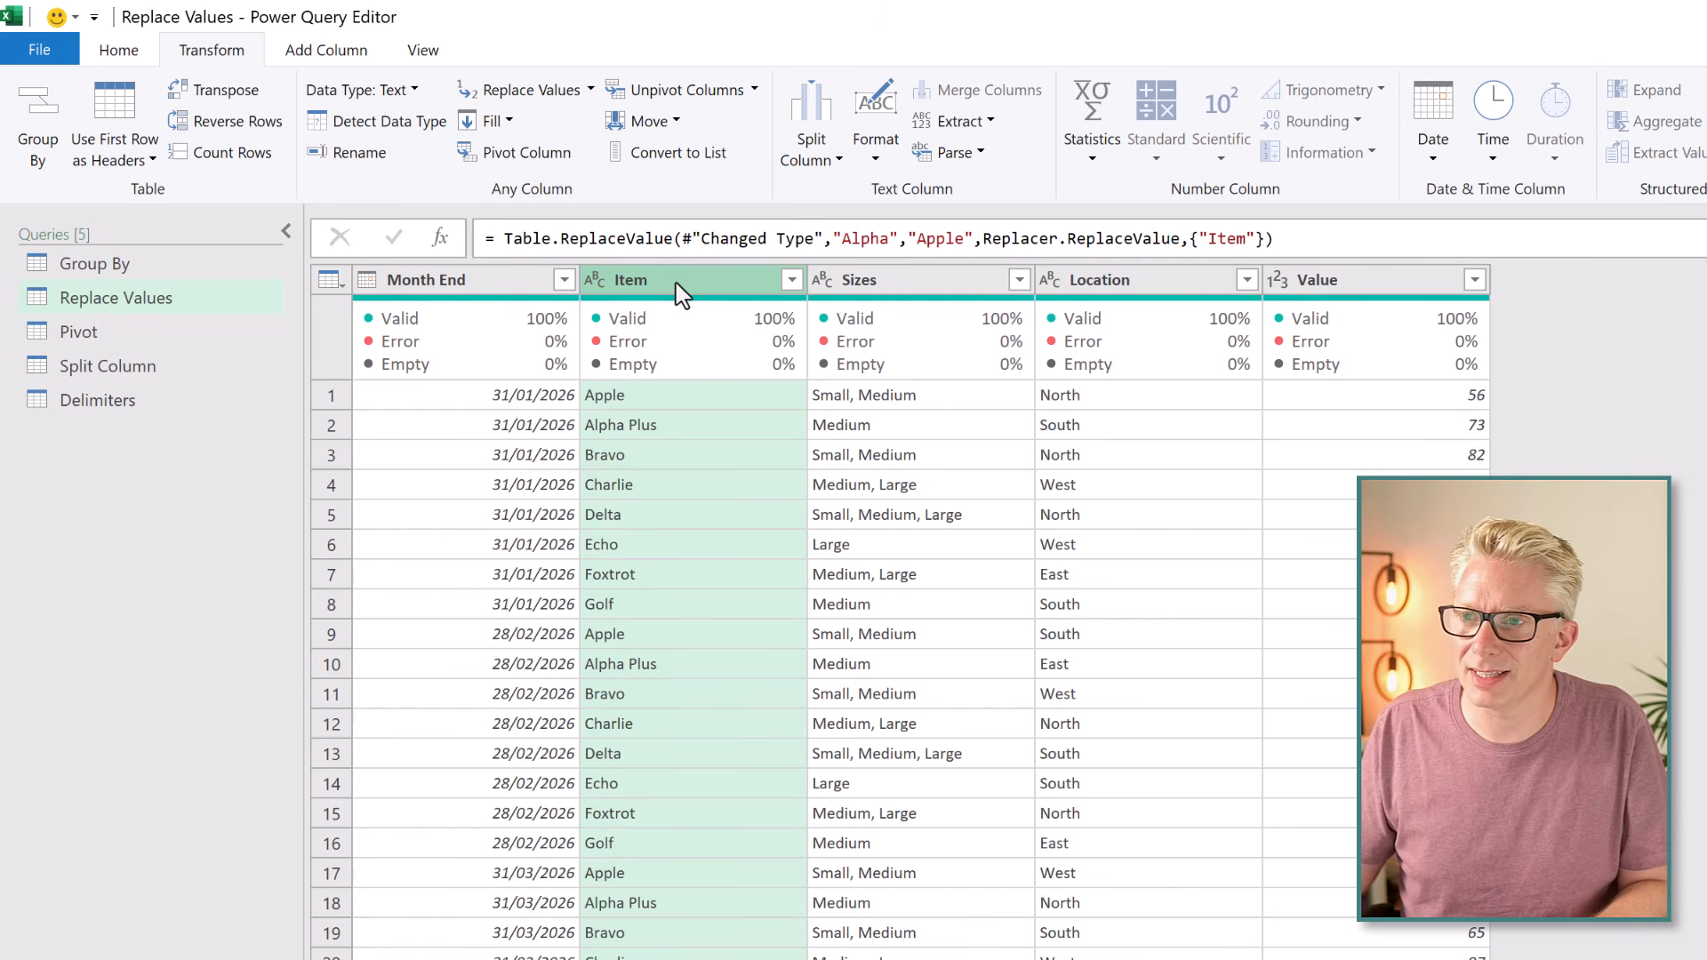
Replace each space in the Item column with a line feed, using the special character #(lf).
{"action": "left_click", "coordinate": [526, 92]}
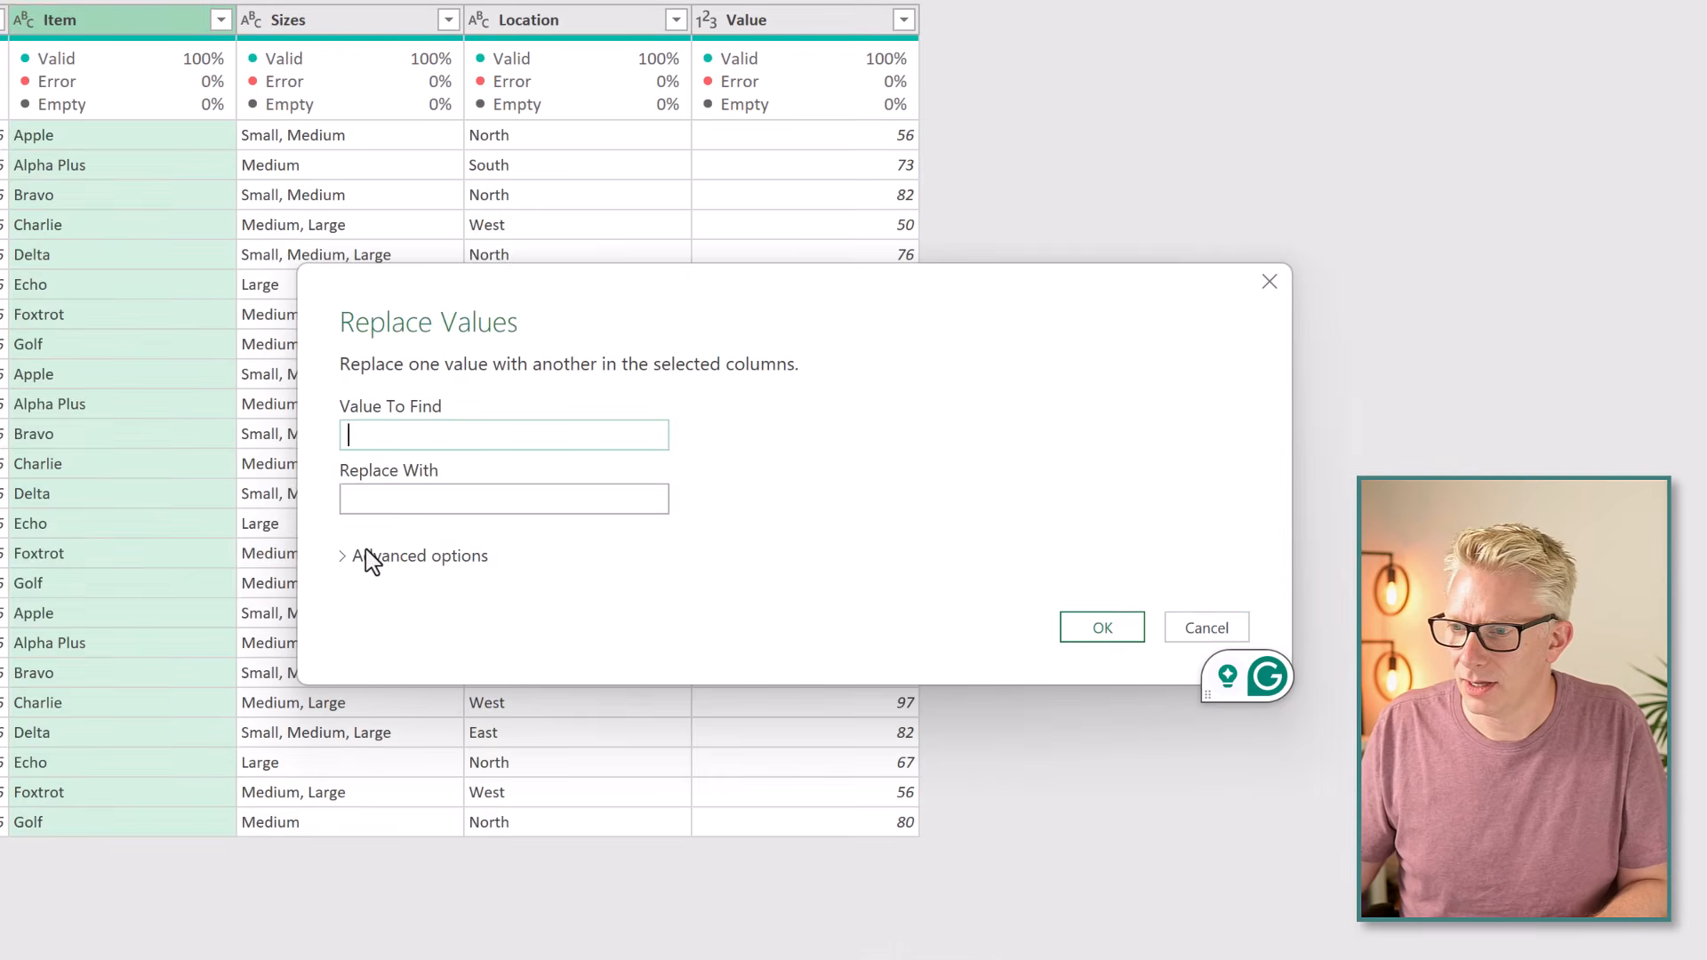
{"action": "left_click", "coordinate": [941, 819]}
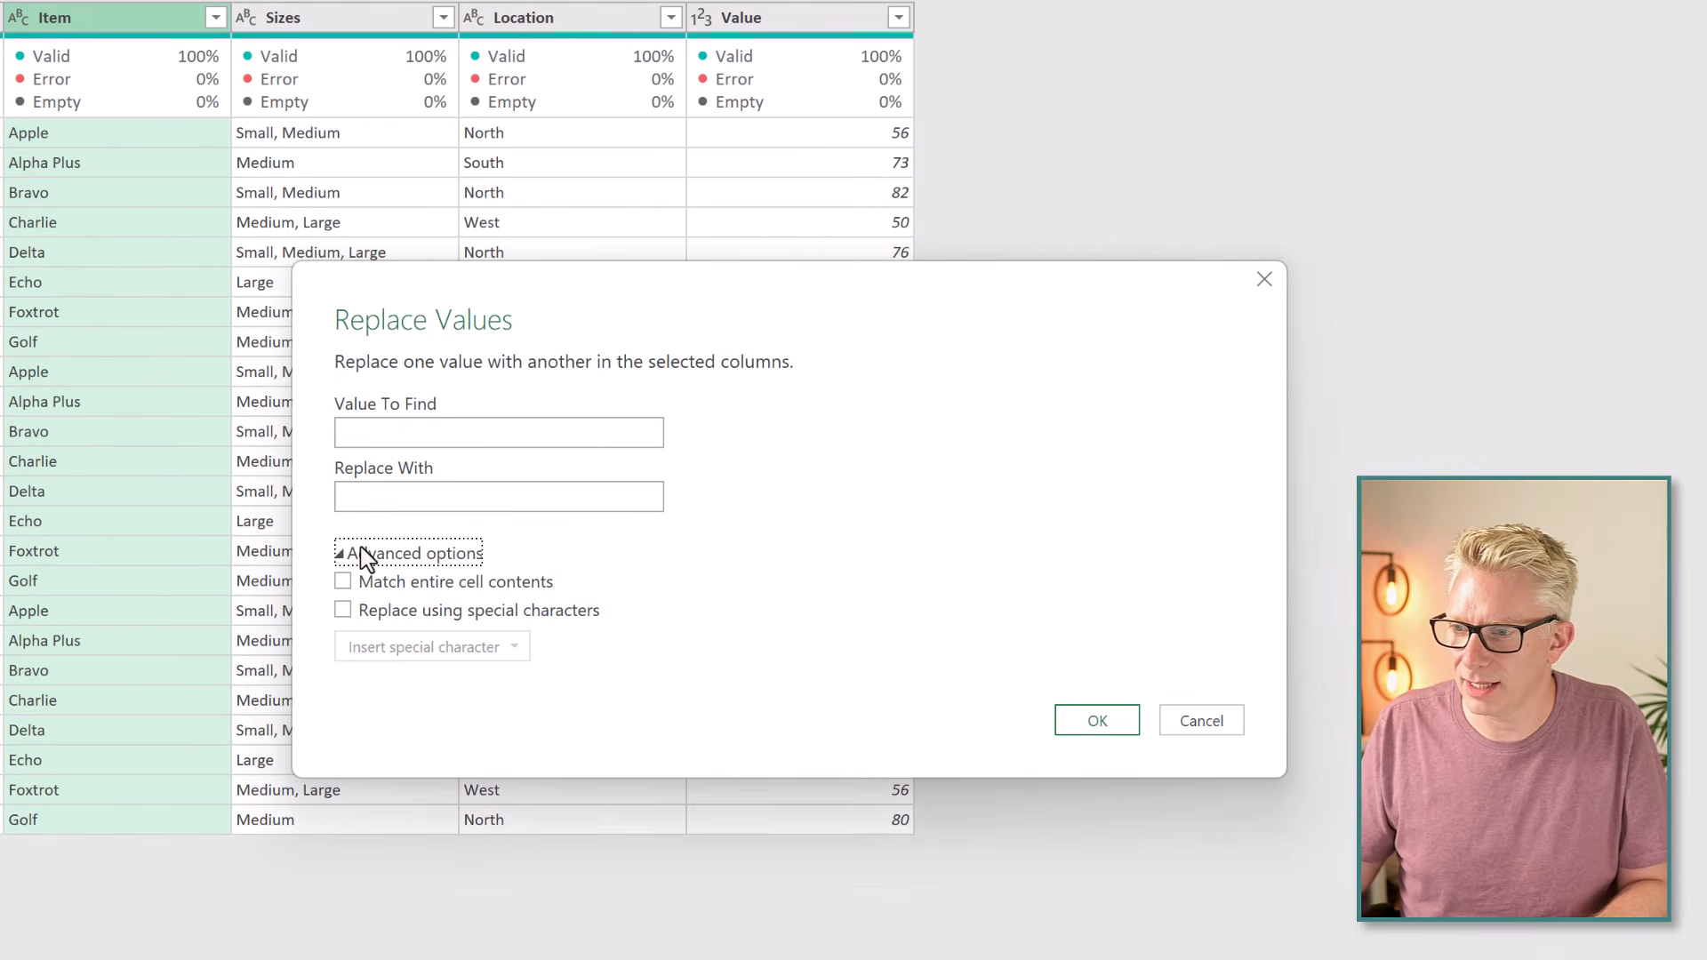
{"action": "left_click", "coordinate": [343, 611]}
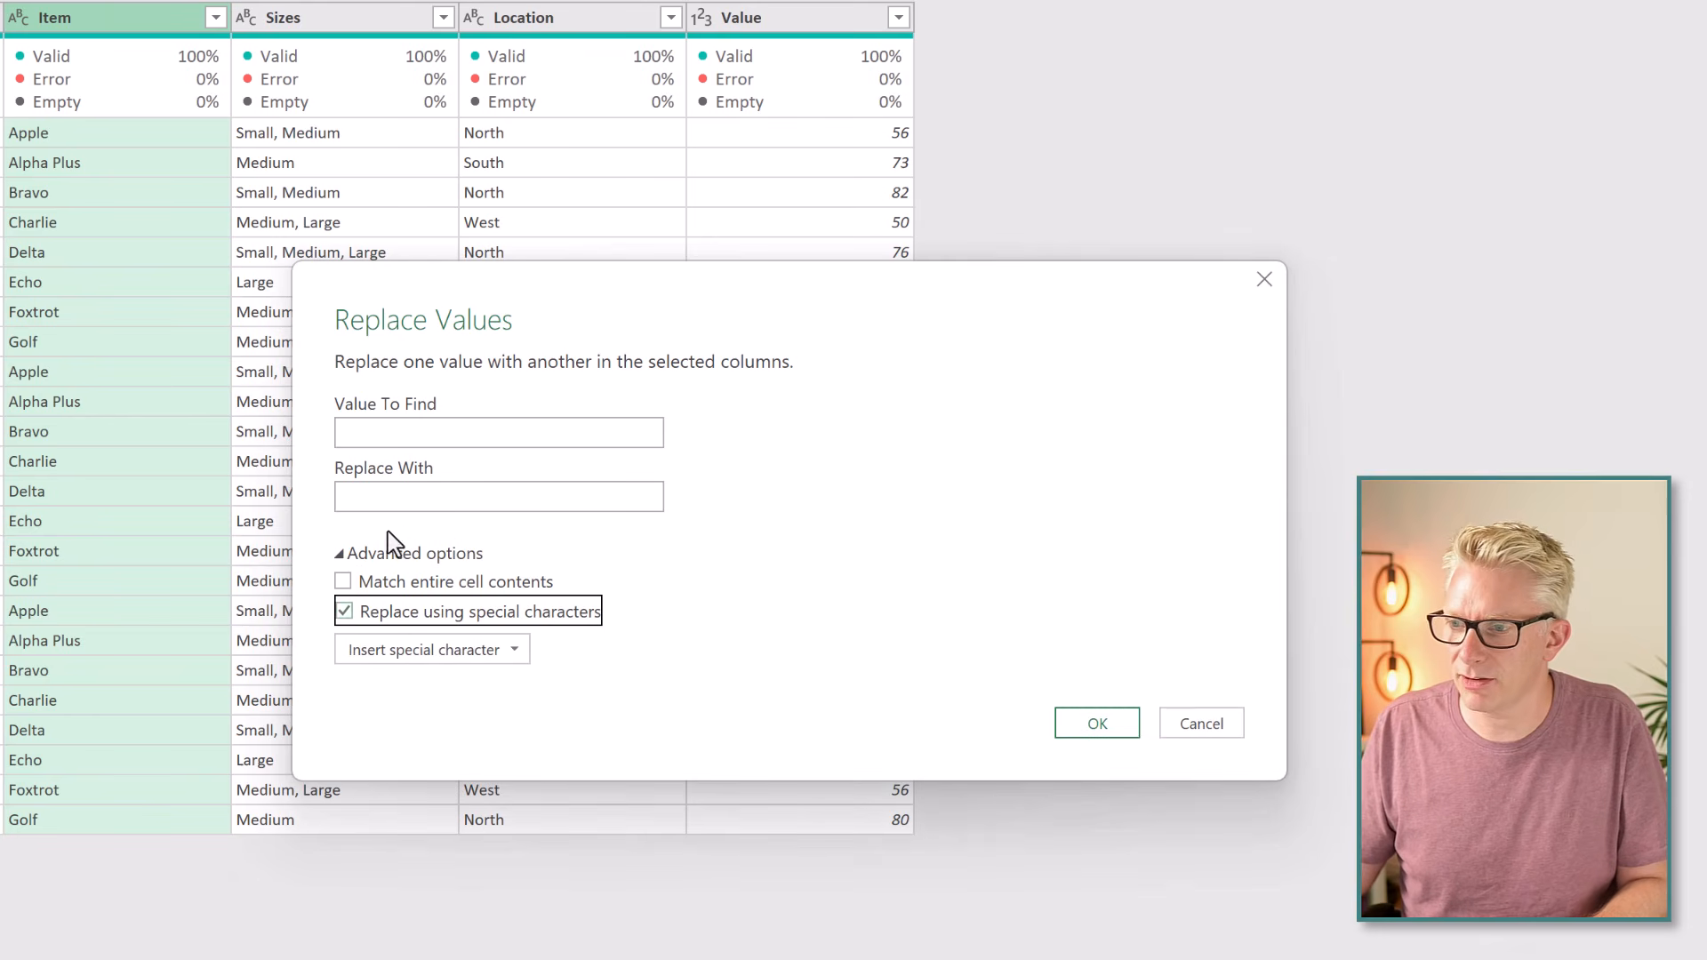
{"action": "left_click", "coordinate": [385, 491]}
{"action": "left_click", "coordinate": [513, 648]}
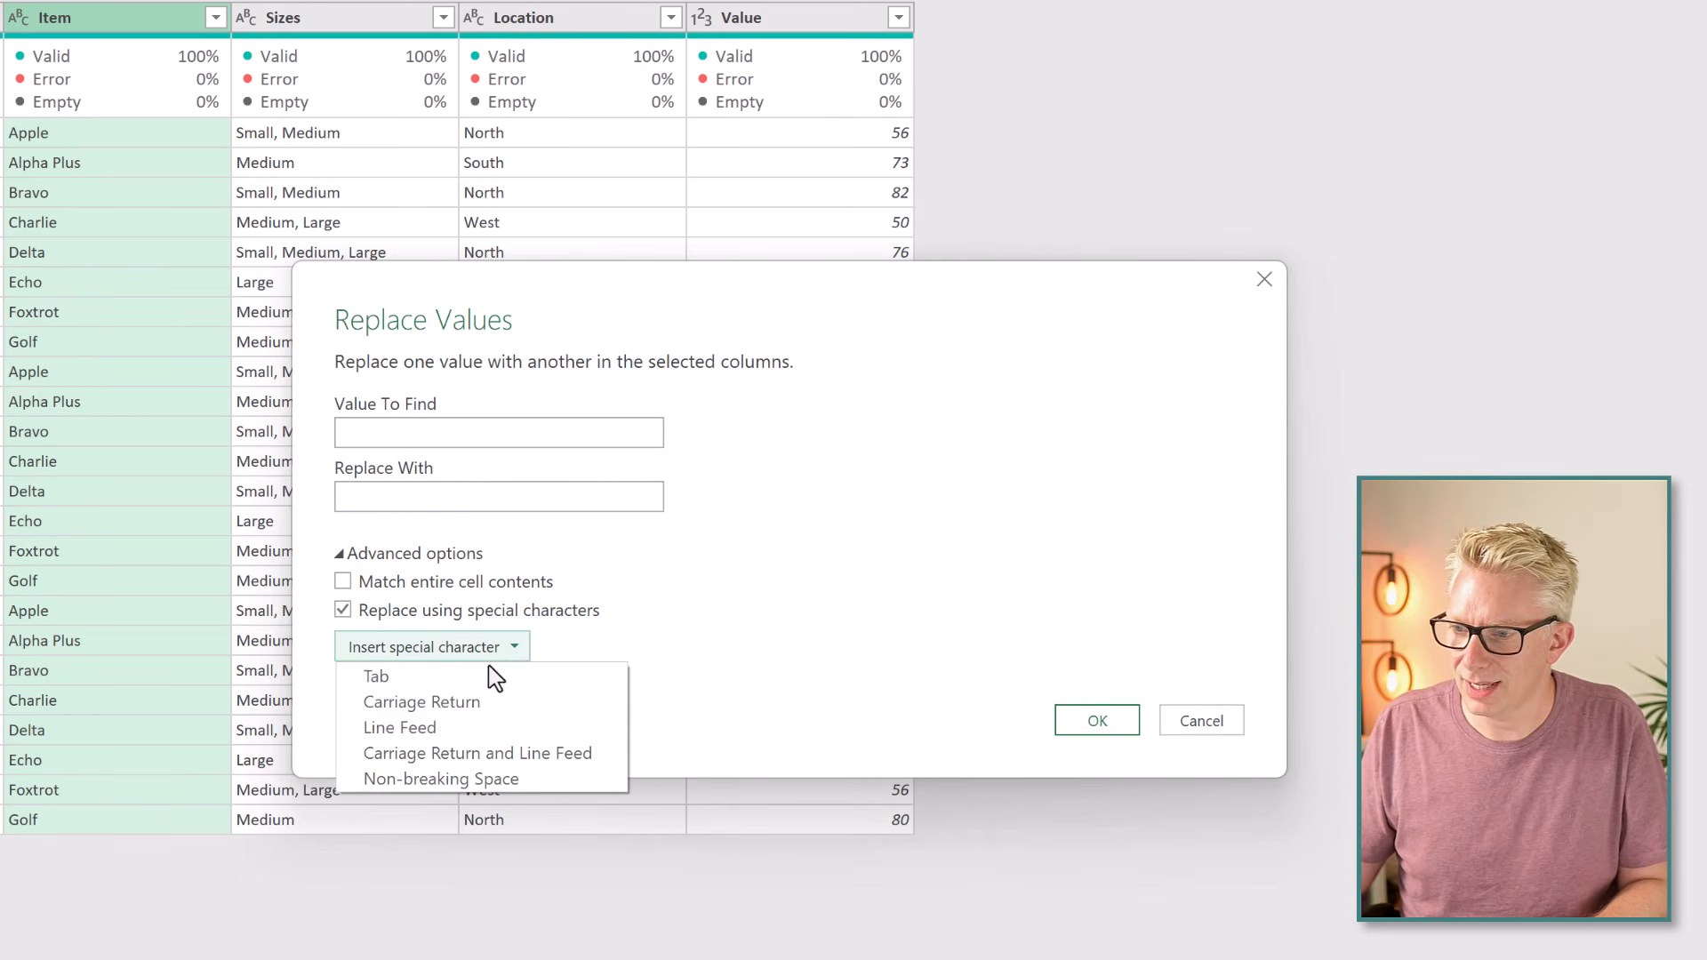
{"action": "left_click", "coordinate": [445, 727]}
{"action": "left_click", "coordinate": [357, 440]}
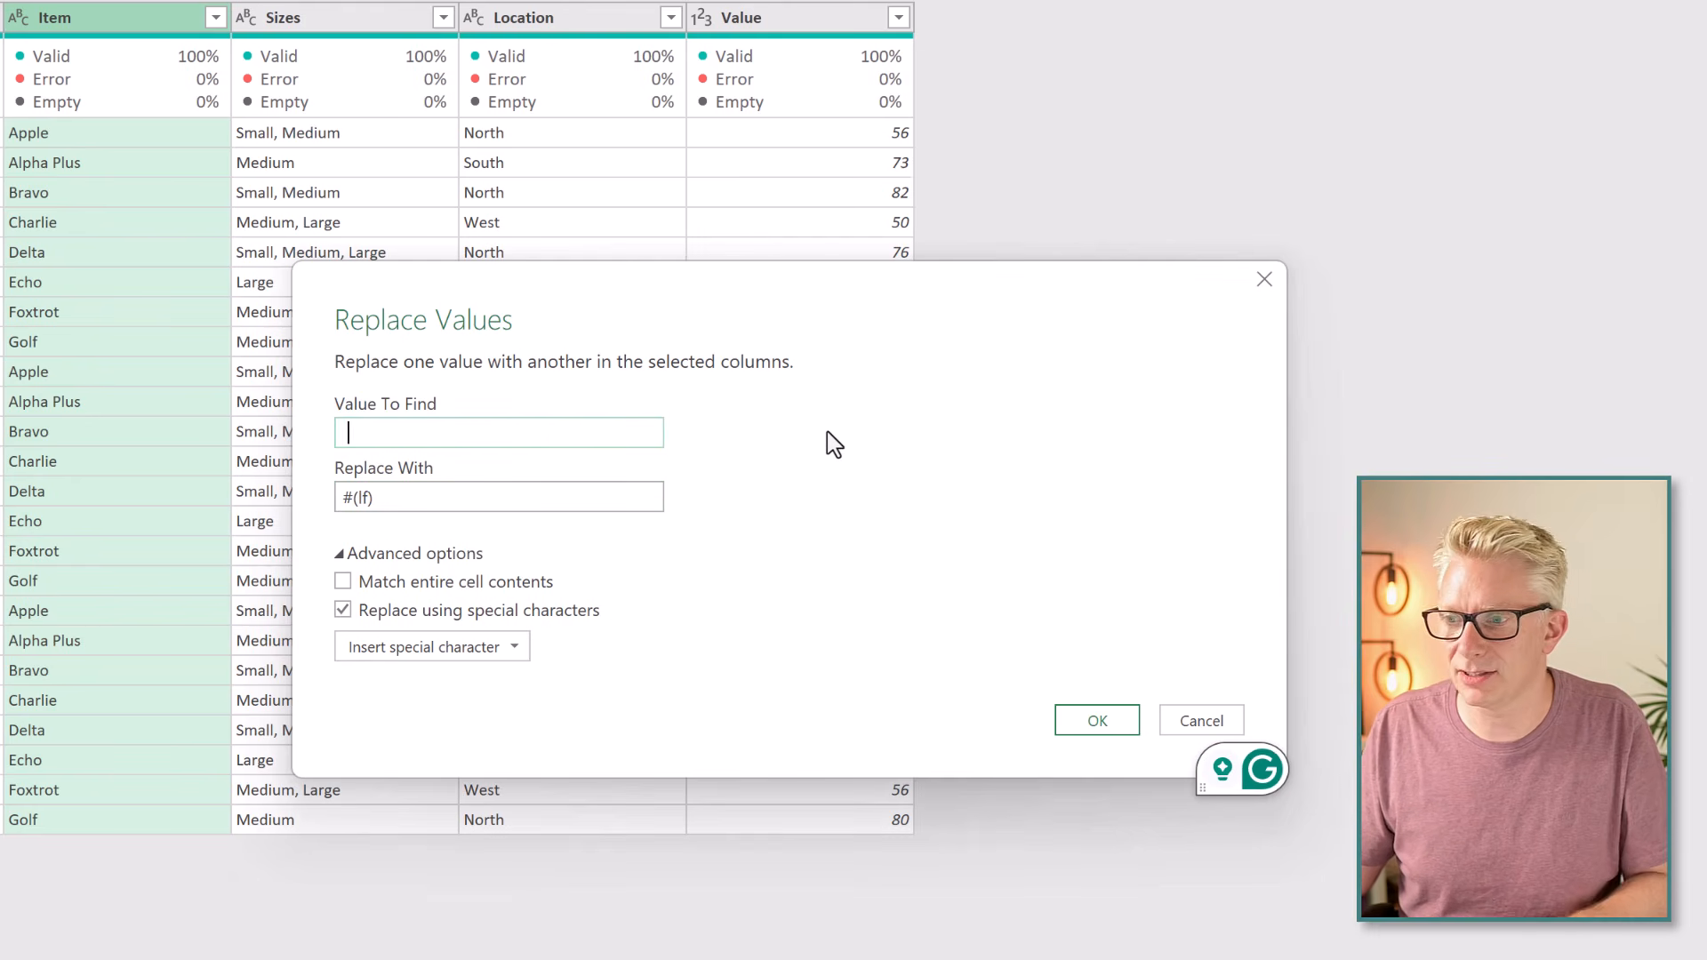
{"action": "left_click", "coordinate": [1095, 727]}
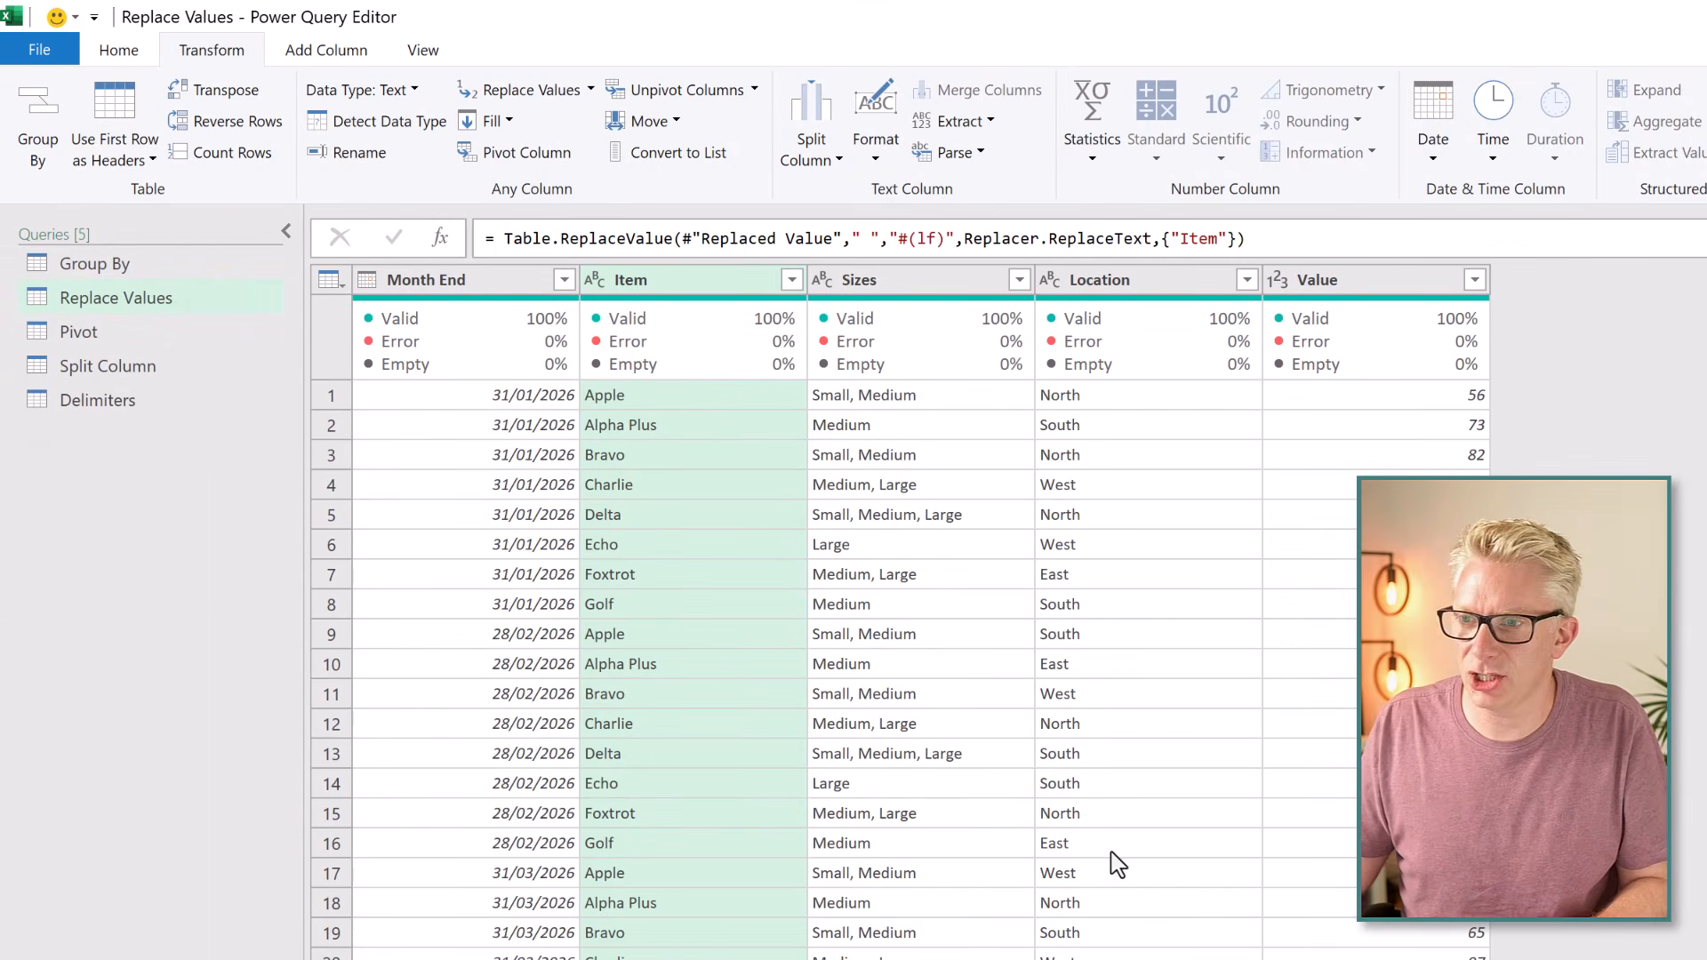
Compare the Alpha Plus cell between the Replaced Value1 and Replaced Value steps.
{"action": "left_click", "coordinate": [701, 427]}
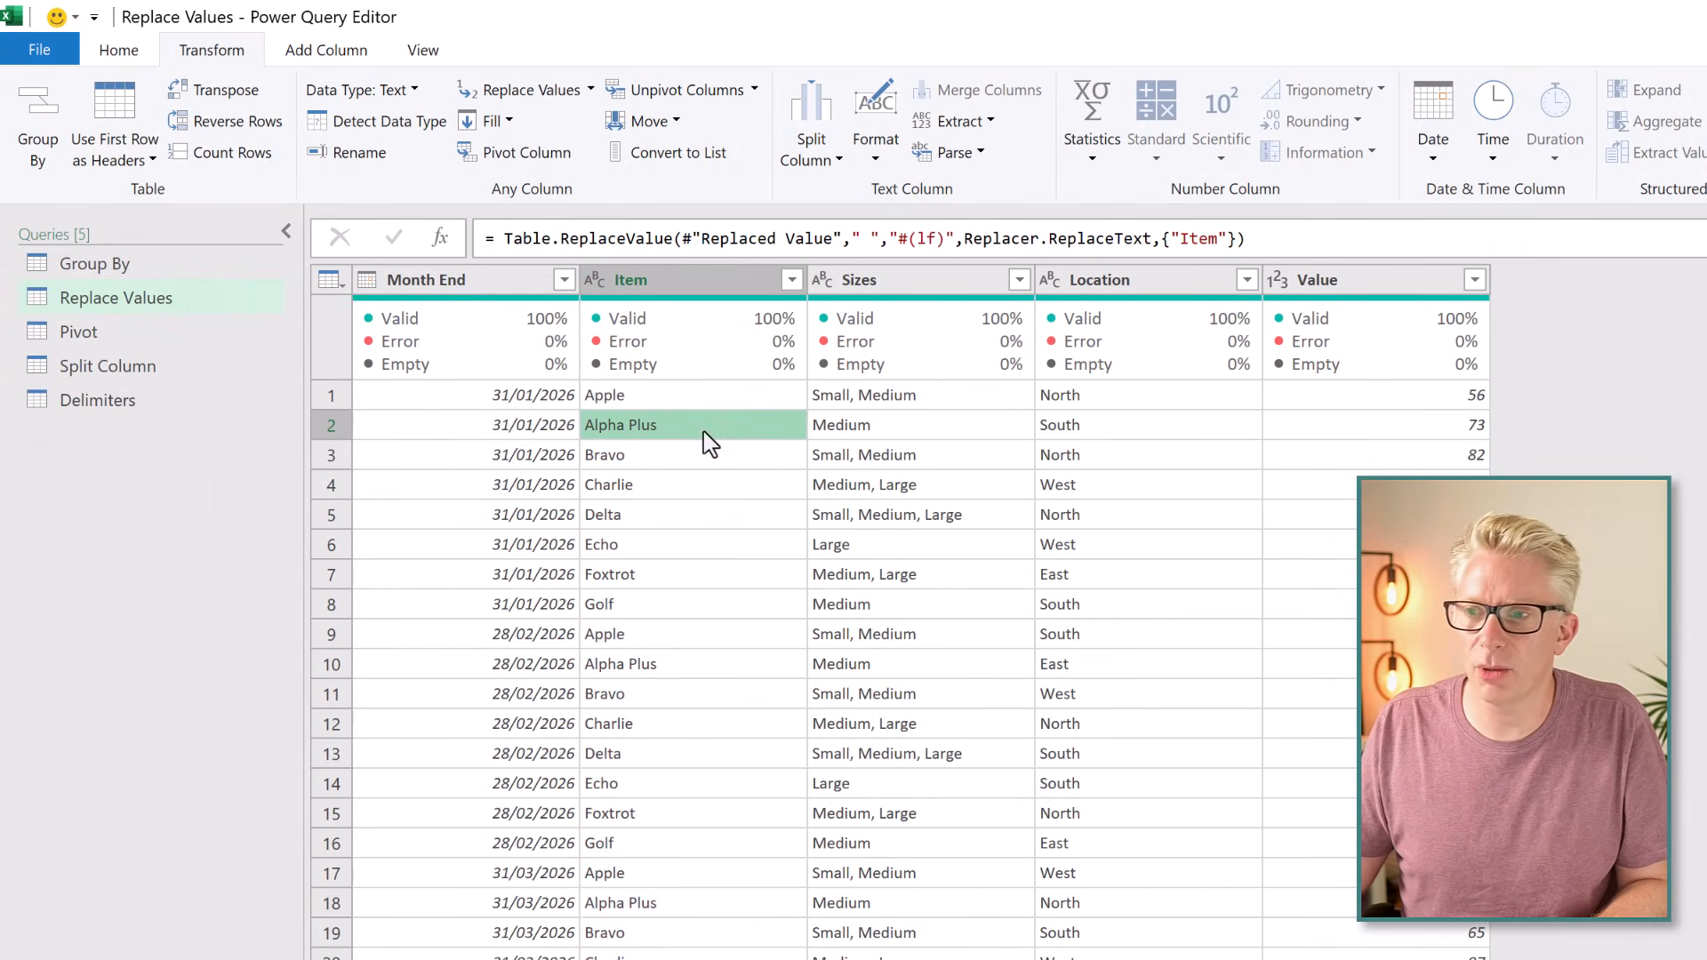
{"action": "left_click_drag", "start_coordinate": [402, 830], "coordinate": [310, 784]}
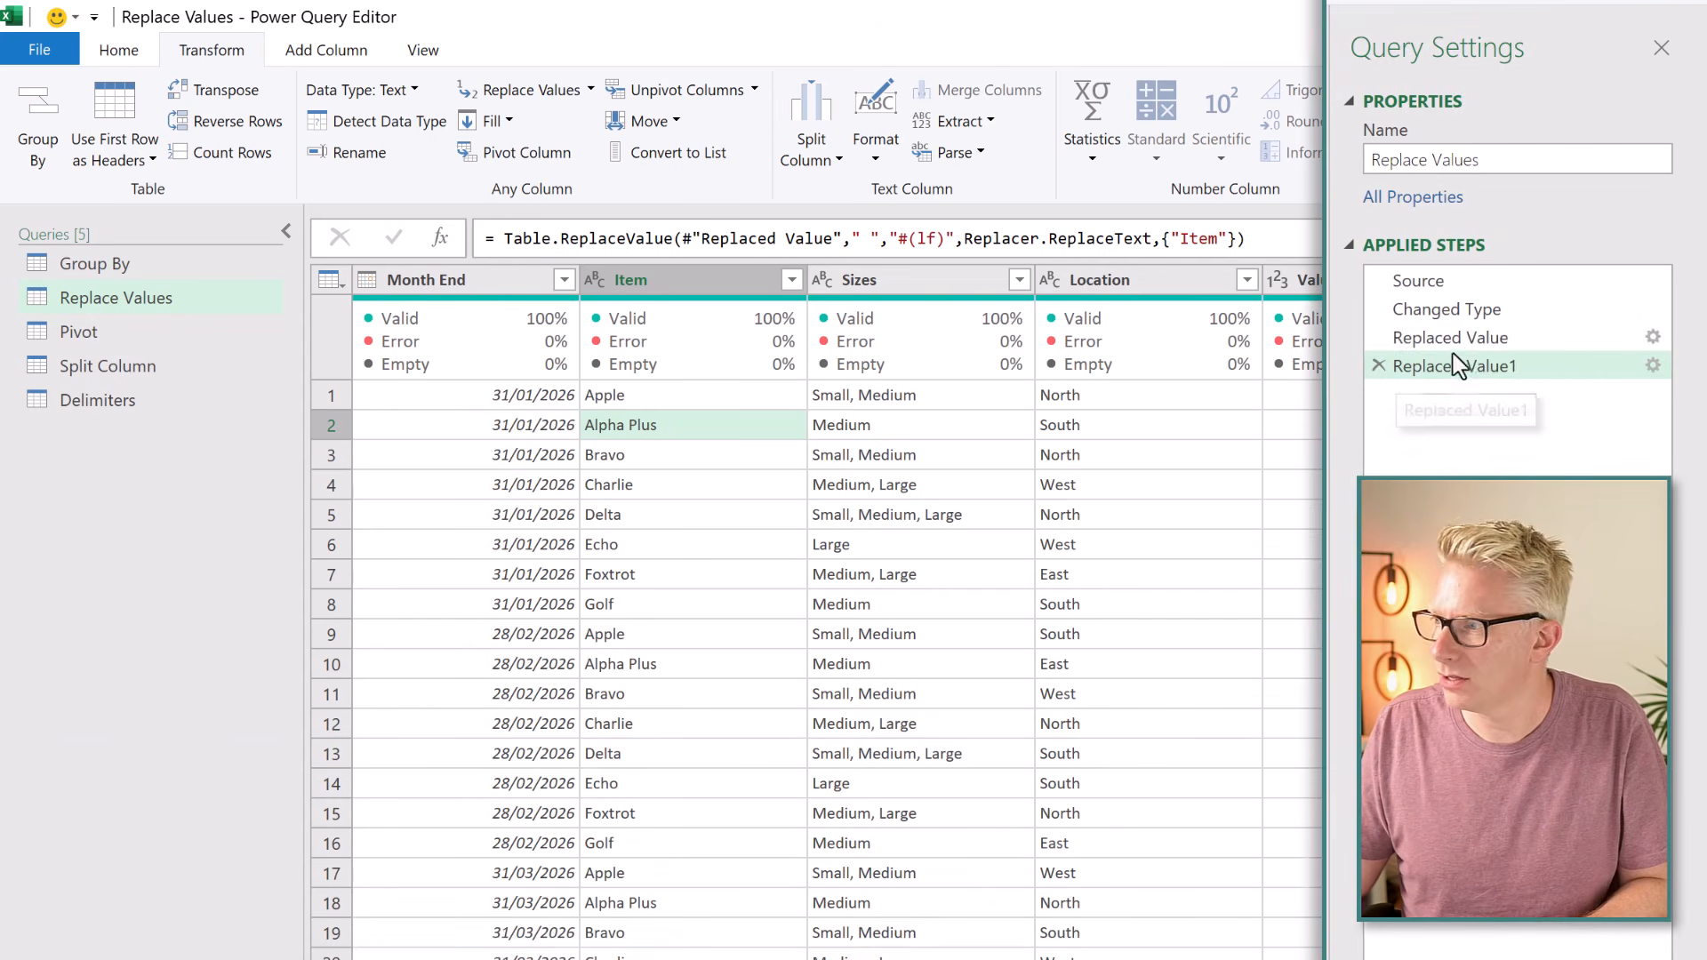
{"action": "left_click", "coordinate": [1422, 338]}
{"action": "left_click", "coordinate": [729, 432]}
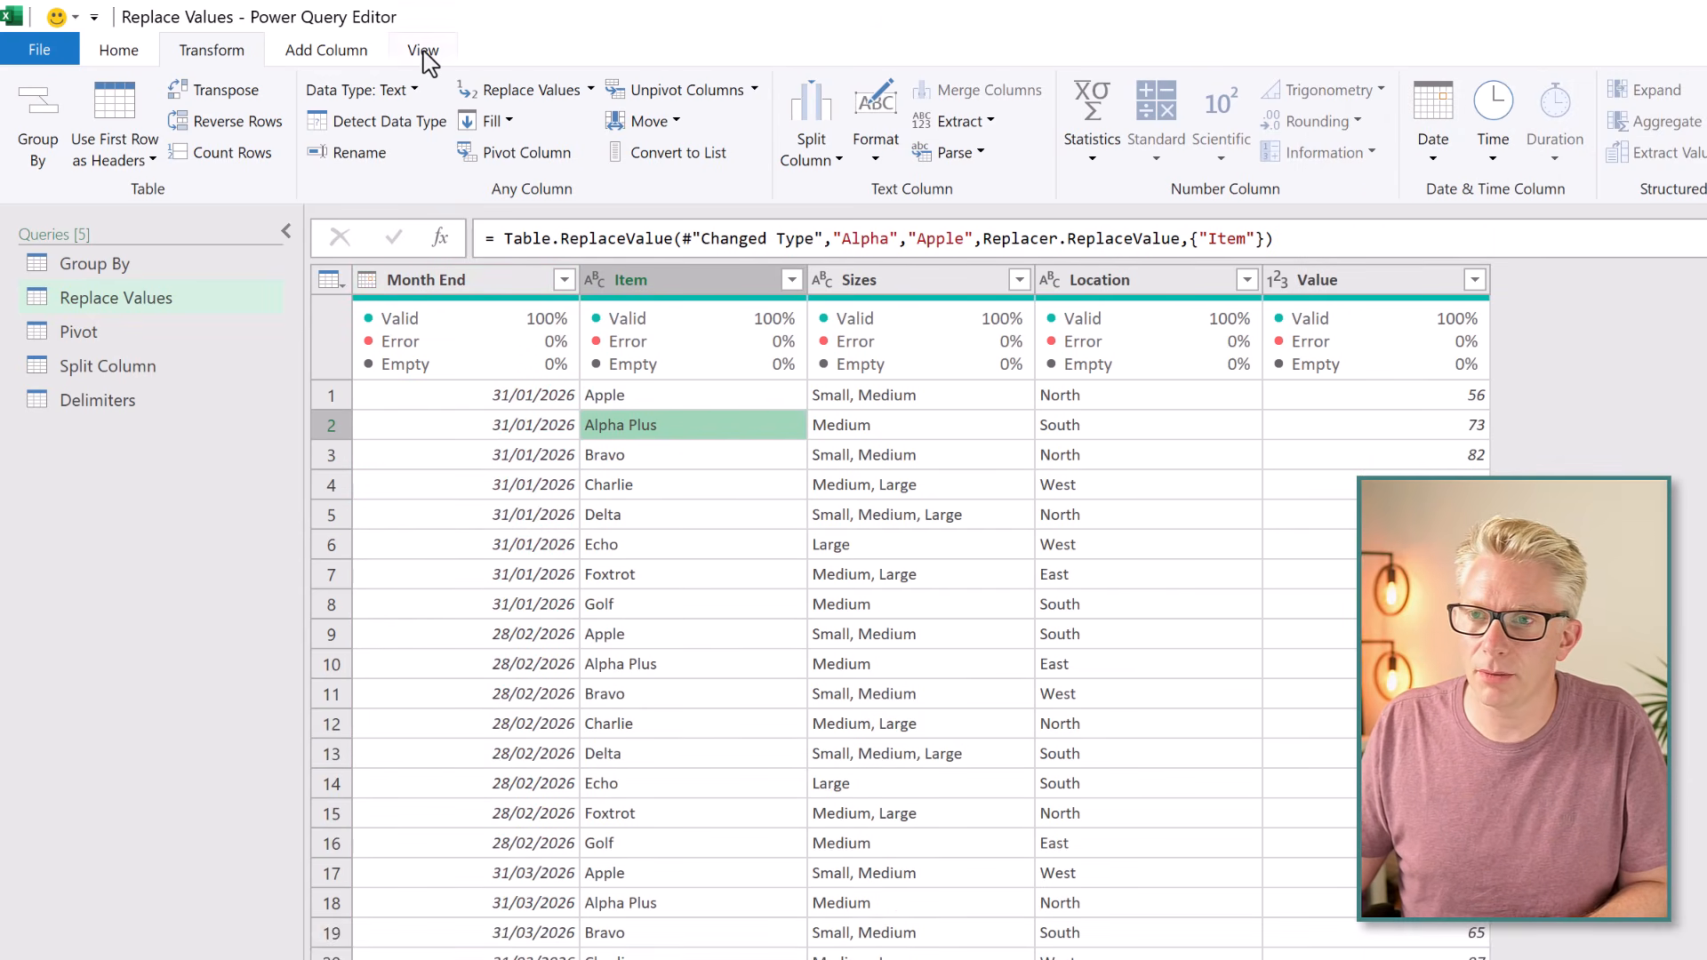
Check the Show whitespace setting of the data preview and return to the Replaced Value1 step.
{"action": "left_click", "coordinate": [423, 51]}
{"action": "left_click", "coordinate": [276, 122]}
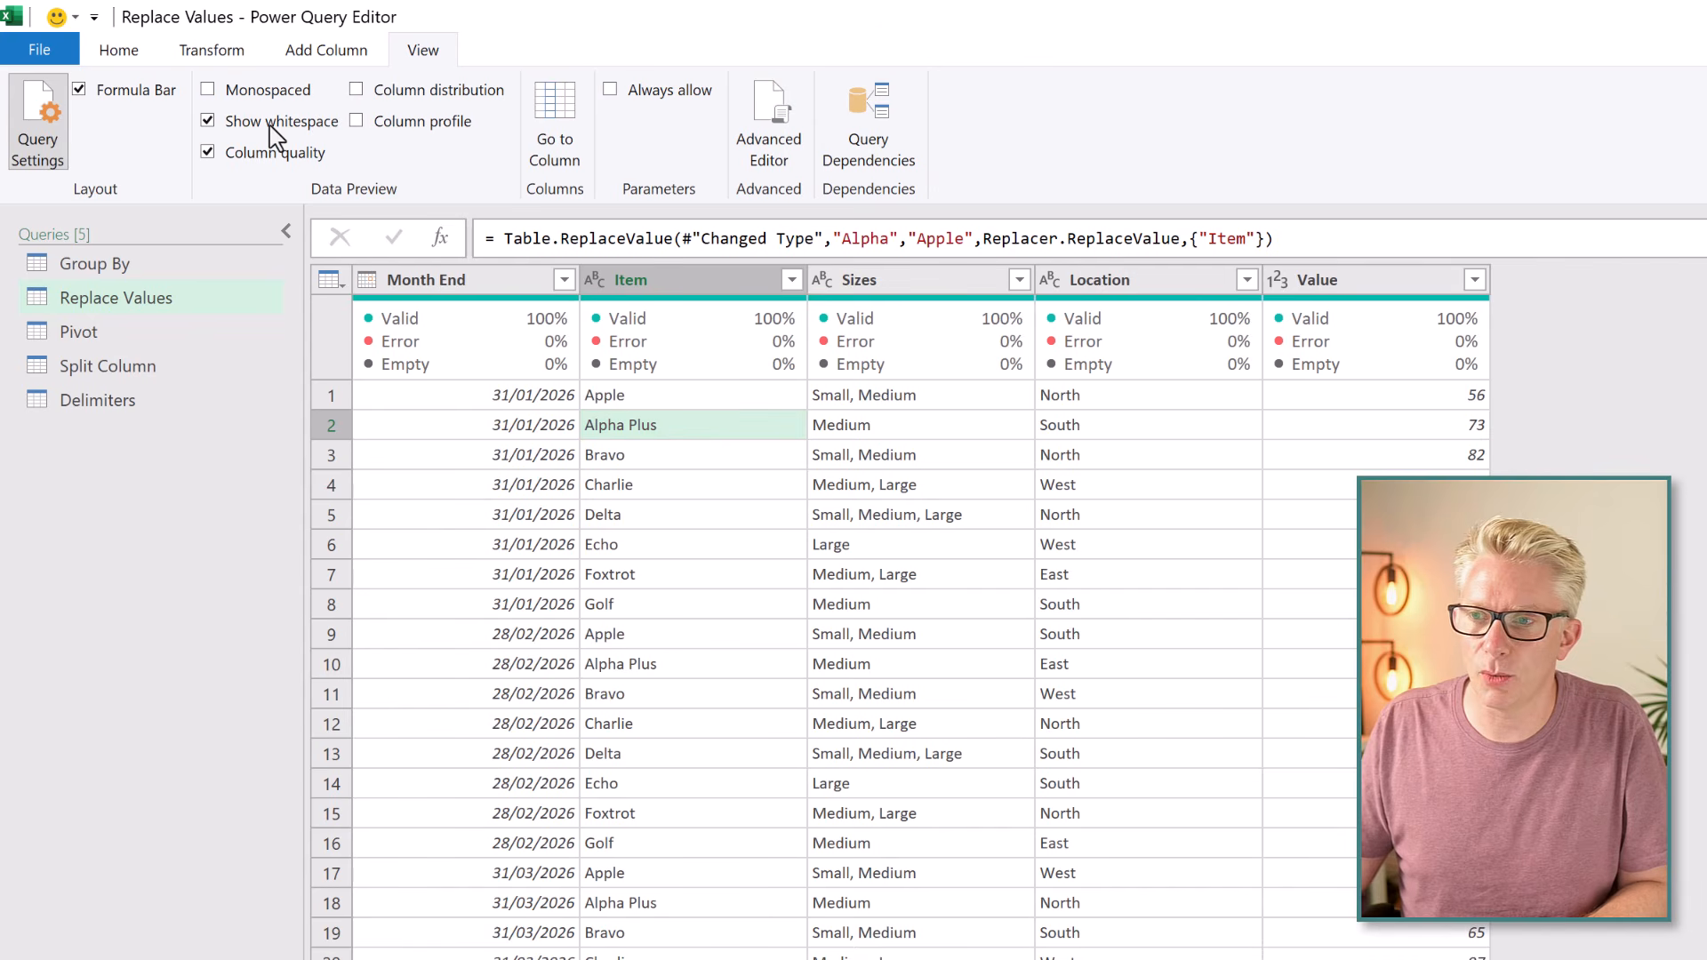
{"action": "left_click", "coordinate": [675, 438]}
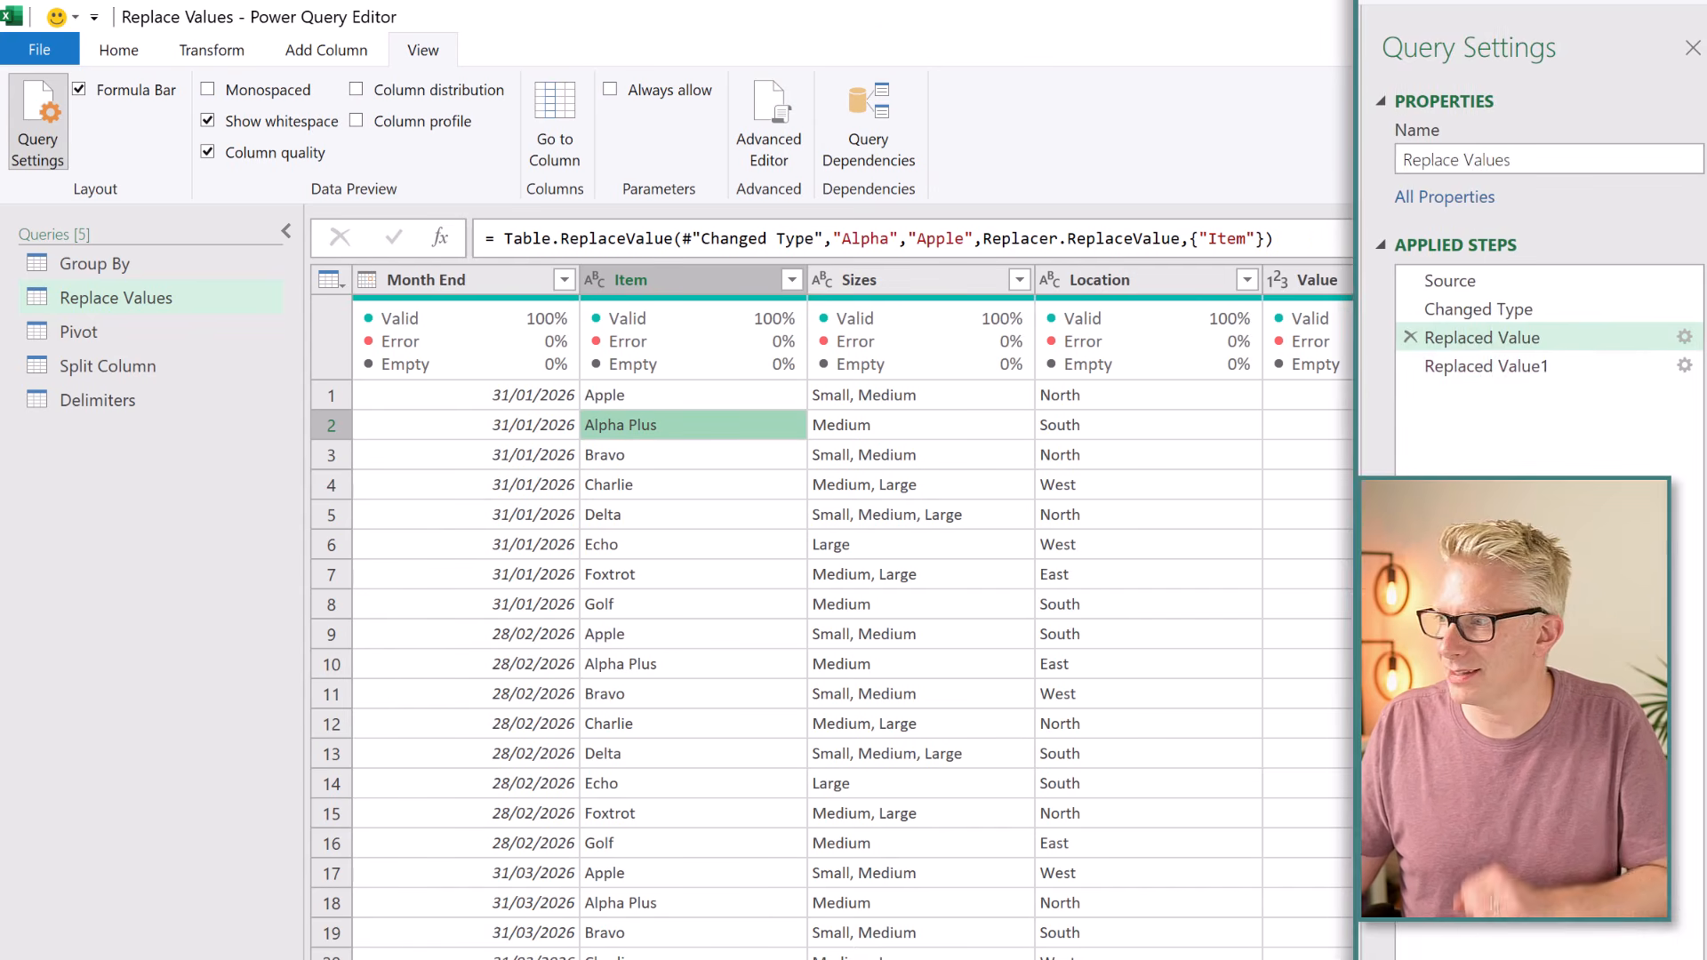
{"action": "left_click", "coordinate": [1524, 364]}
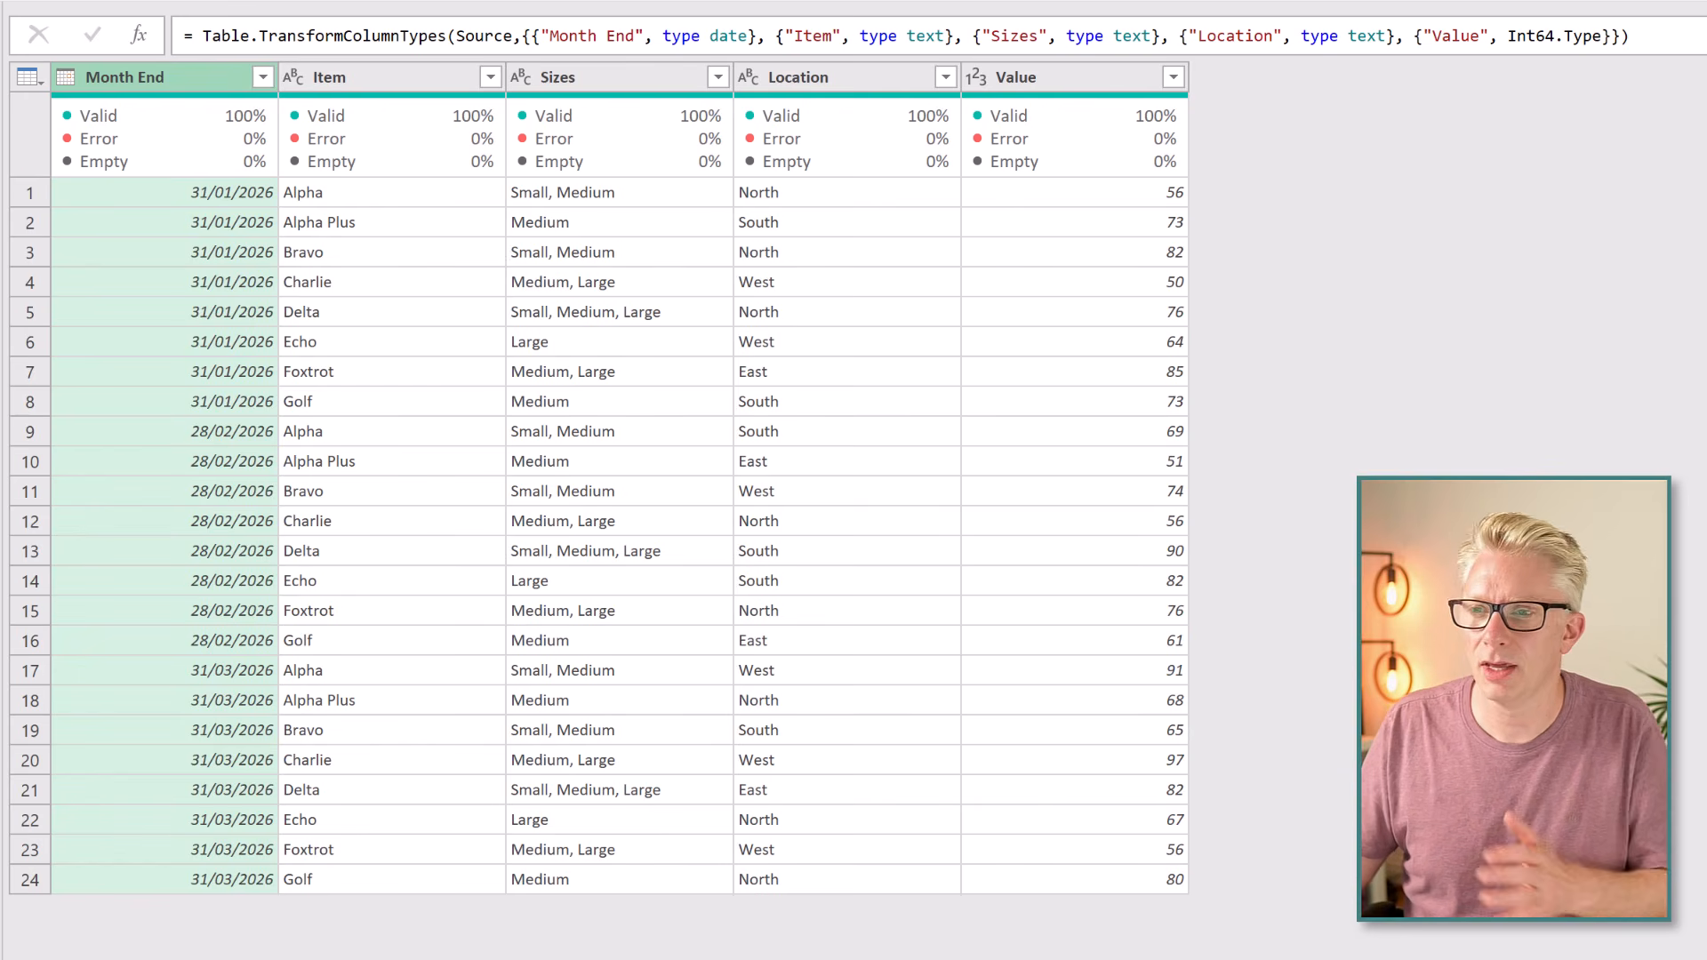
Remove the Month End and Sizes columns from the Pivot query.
{"action": "left_click", "coordinate": [619, 84], "text": "ctrl"}
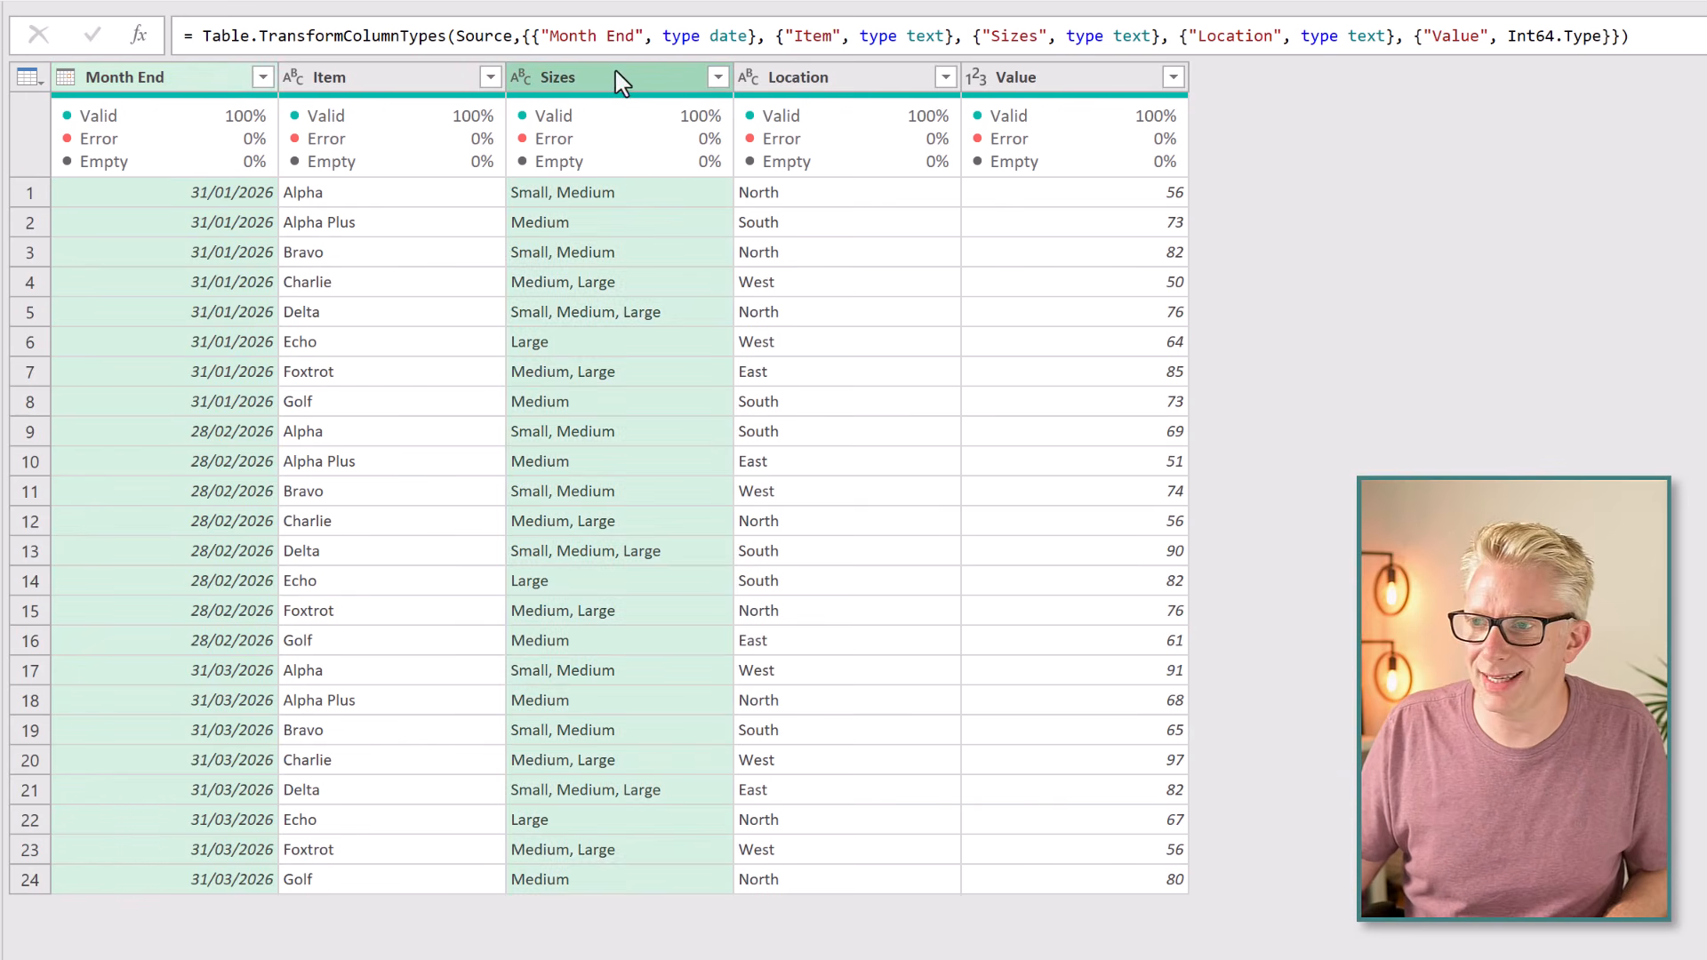
{"action": "mouse_move", "coordinate": [593, 114]}
{"action": "key", "text": "Delete"}
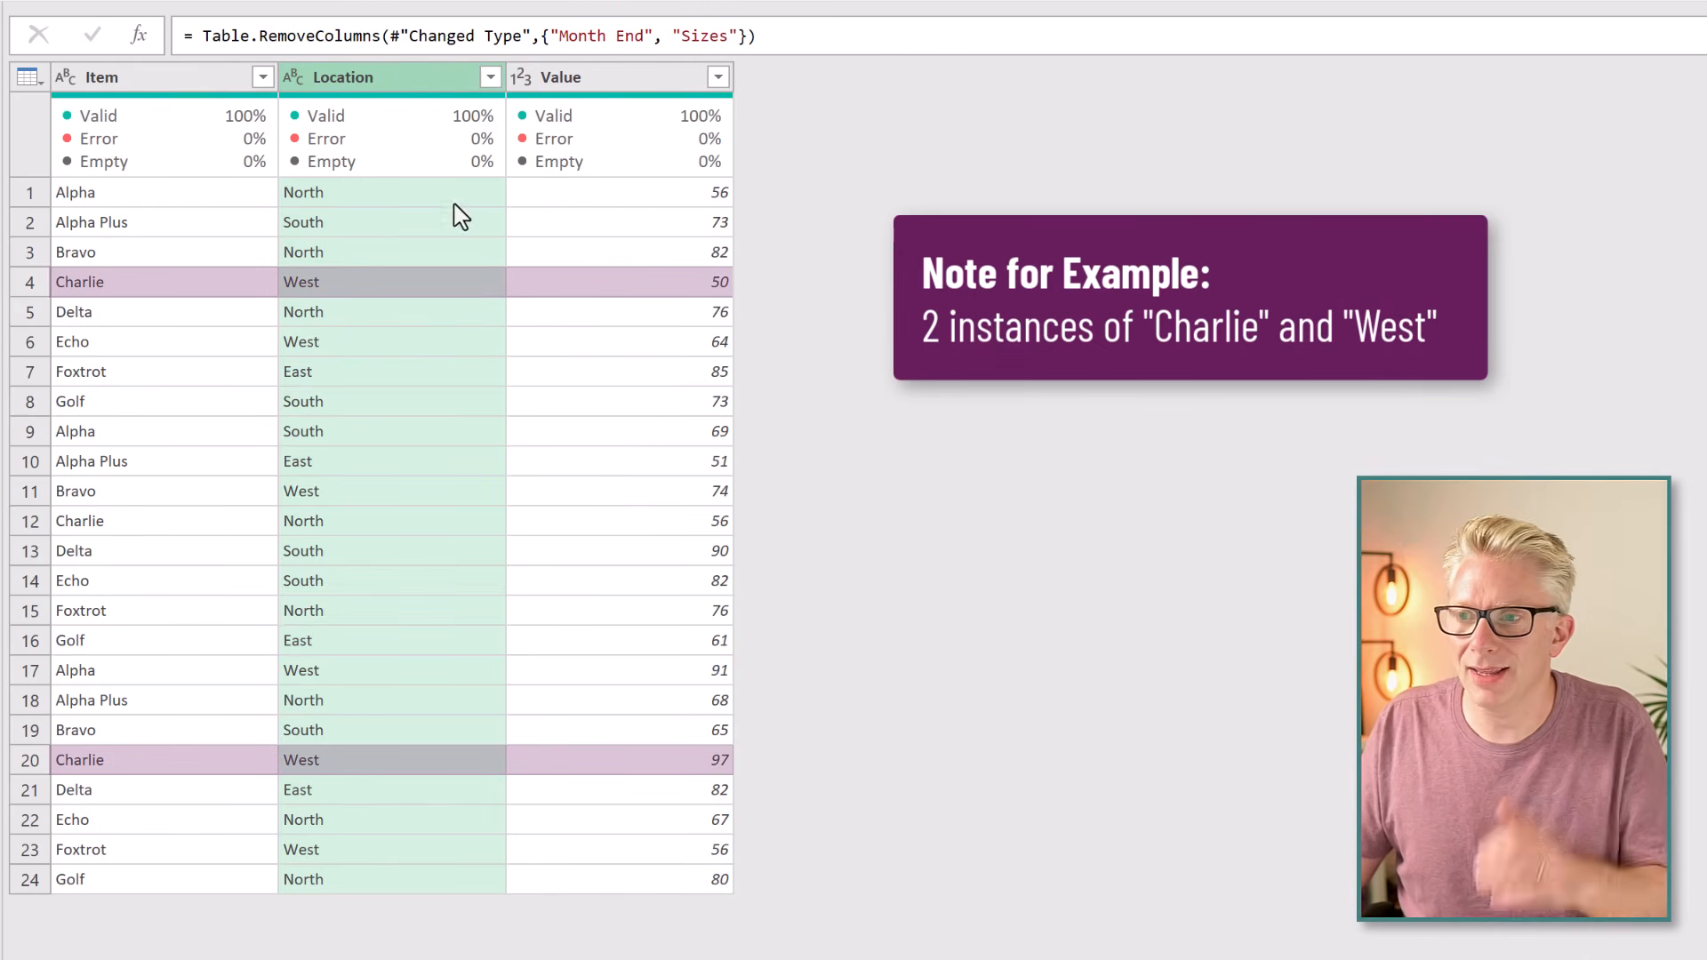
Pivot the Location column using Value as the values column, keeping the default aggregation.
{"action": "mouse_move", "coordinate": [381, 175]}
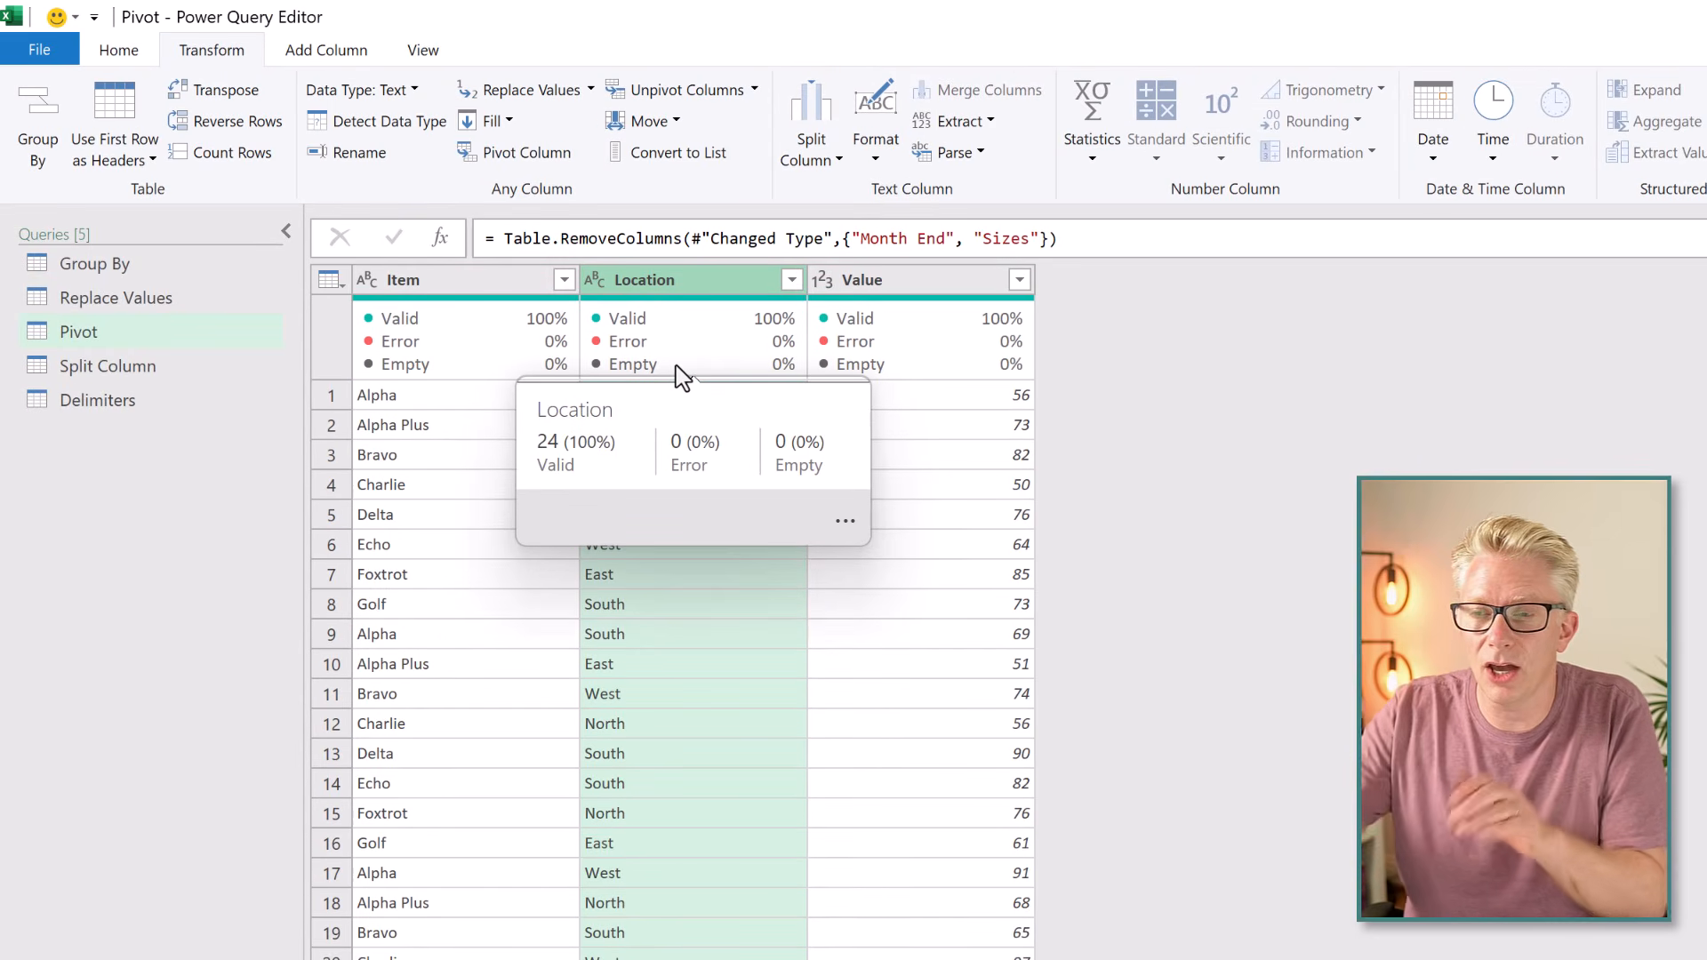
{"action": "left_click", "coordinate": [532, 161]}
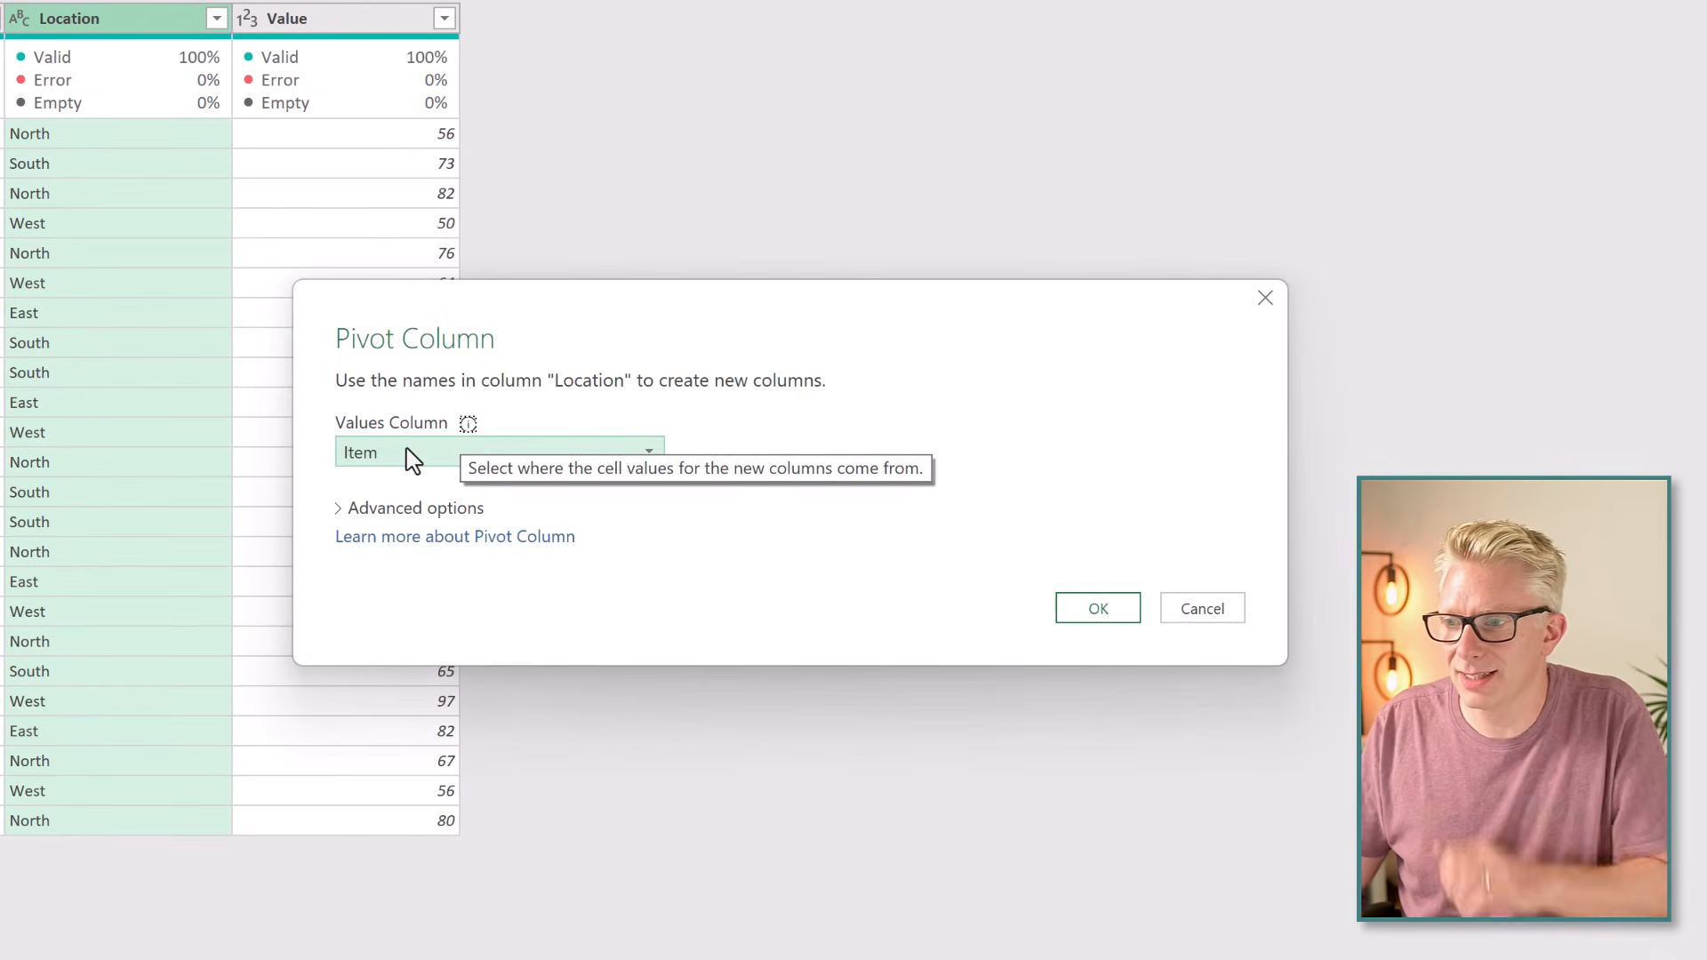
{"action": "left_click", "coordinate": [411, 455]}
{"action": "left_click", "coordinate": [397, 513]}
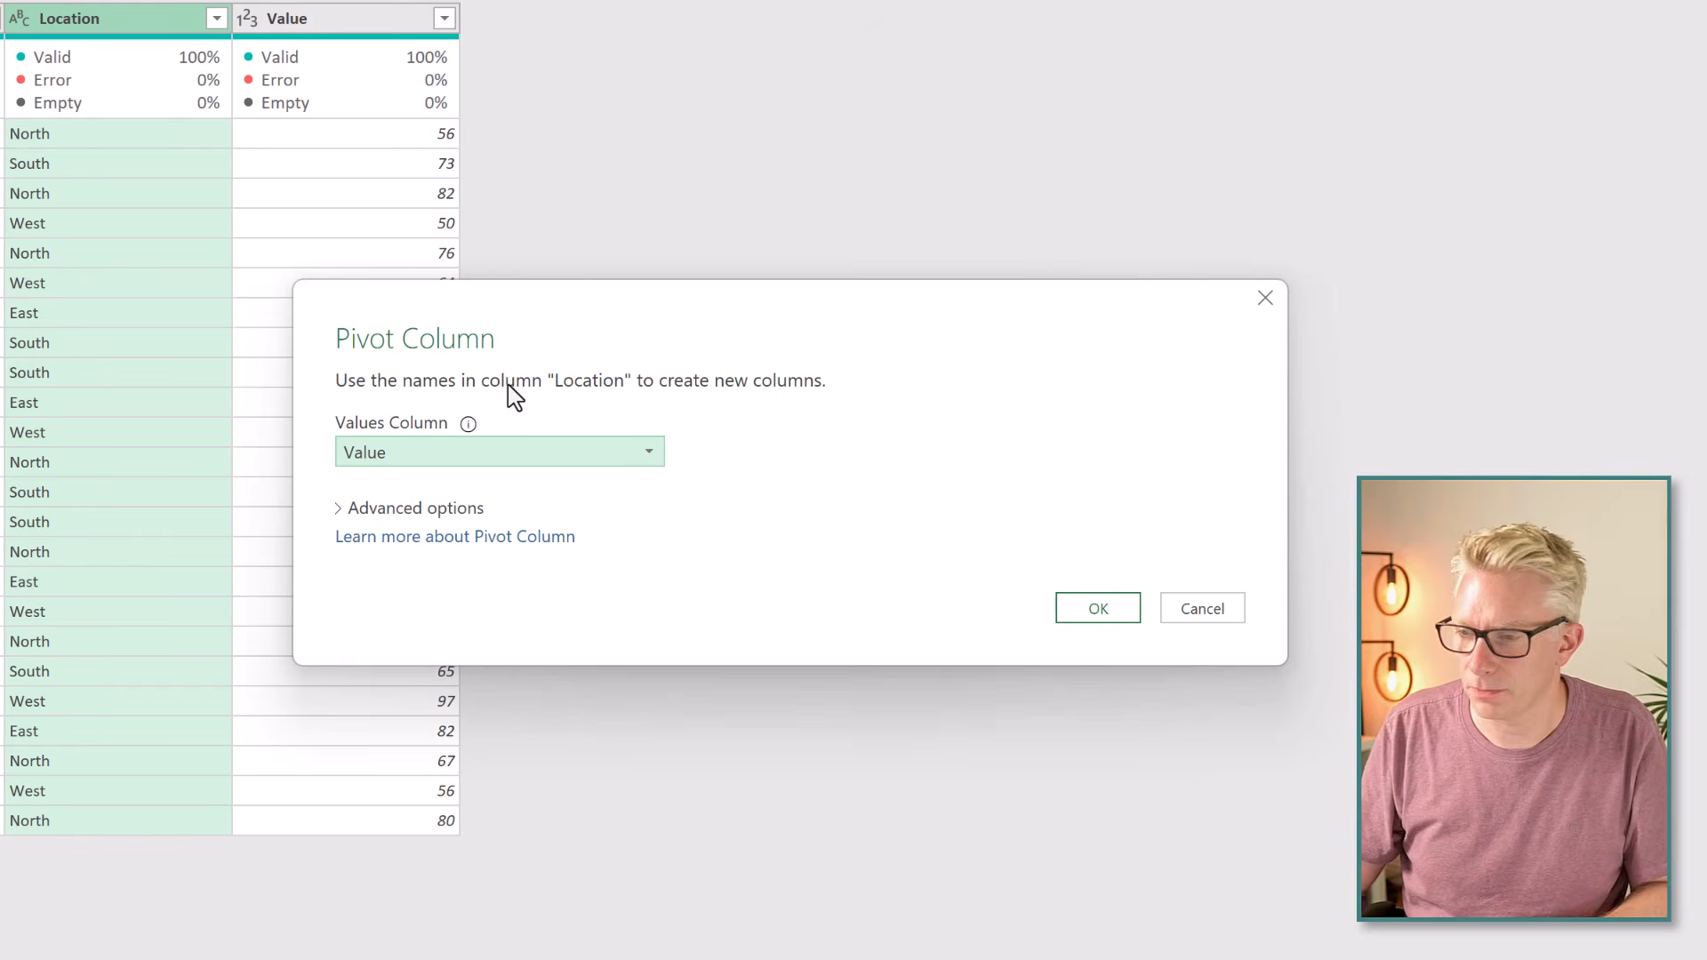
{"action": "left_click", "coordinate": [391, 510]}
{"action": "left_click", "coordinate": [391, 510]}
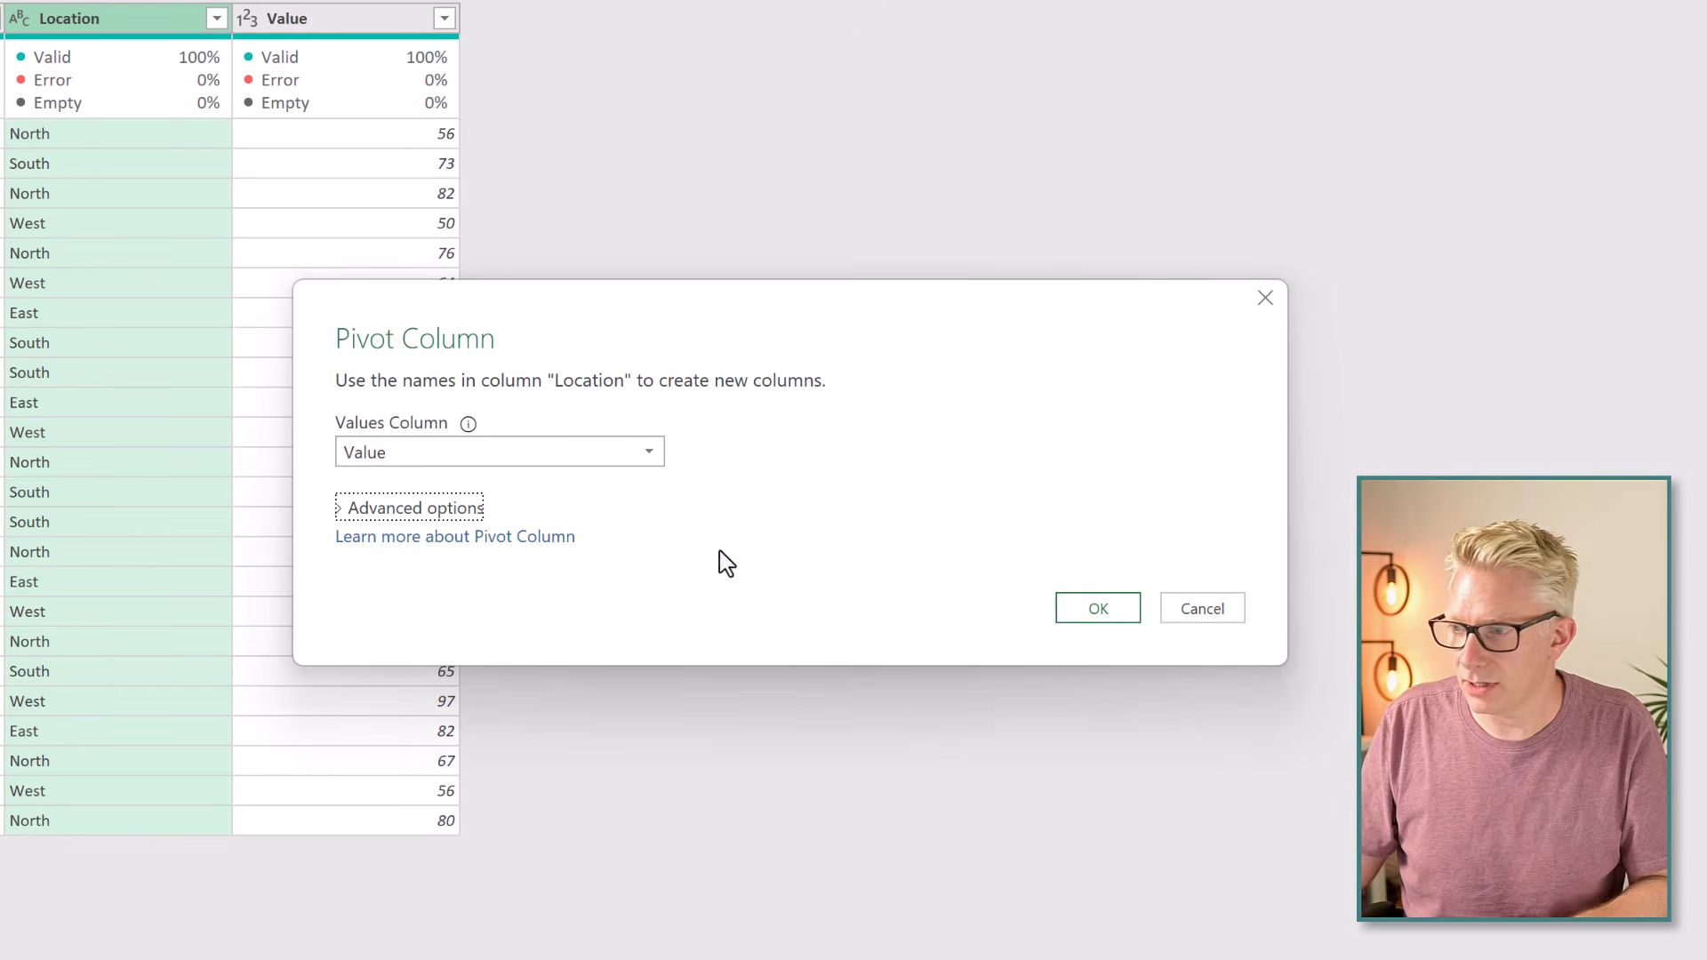
{"action": "left_click", "coordinate": [1087, 609]}
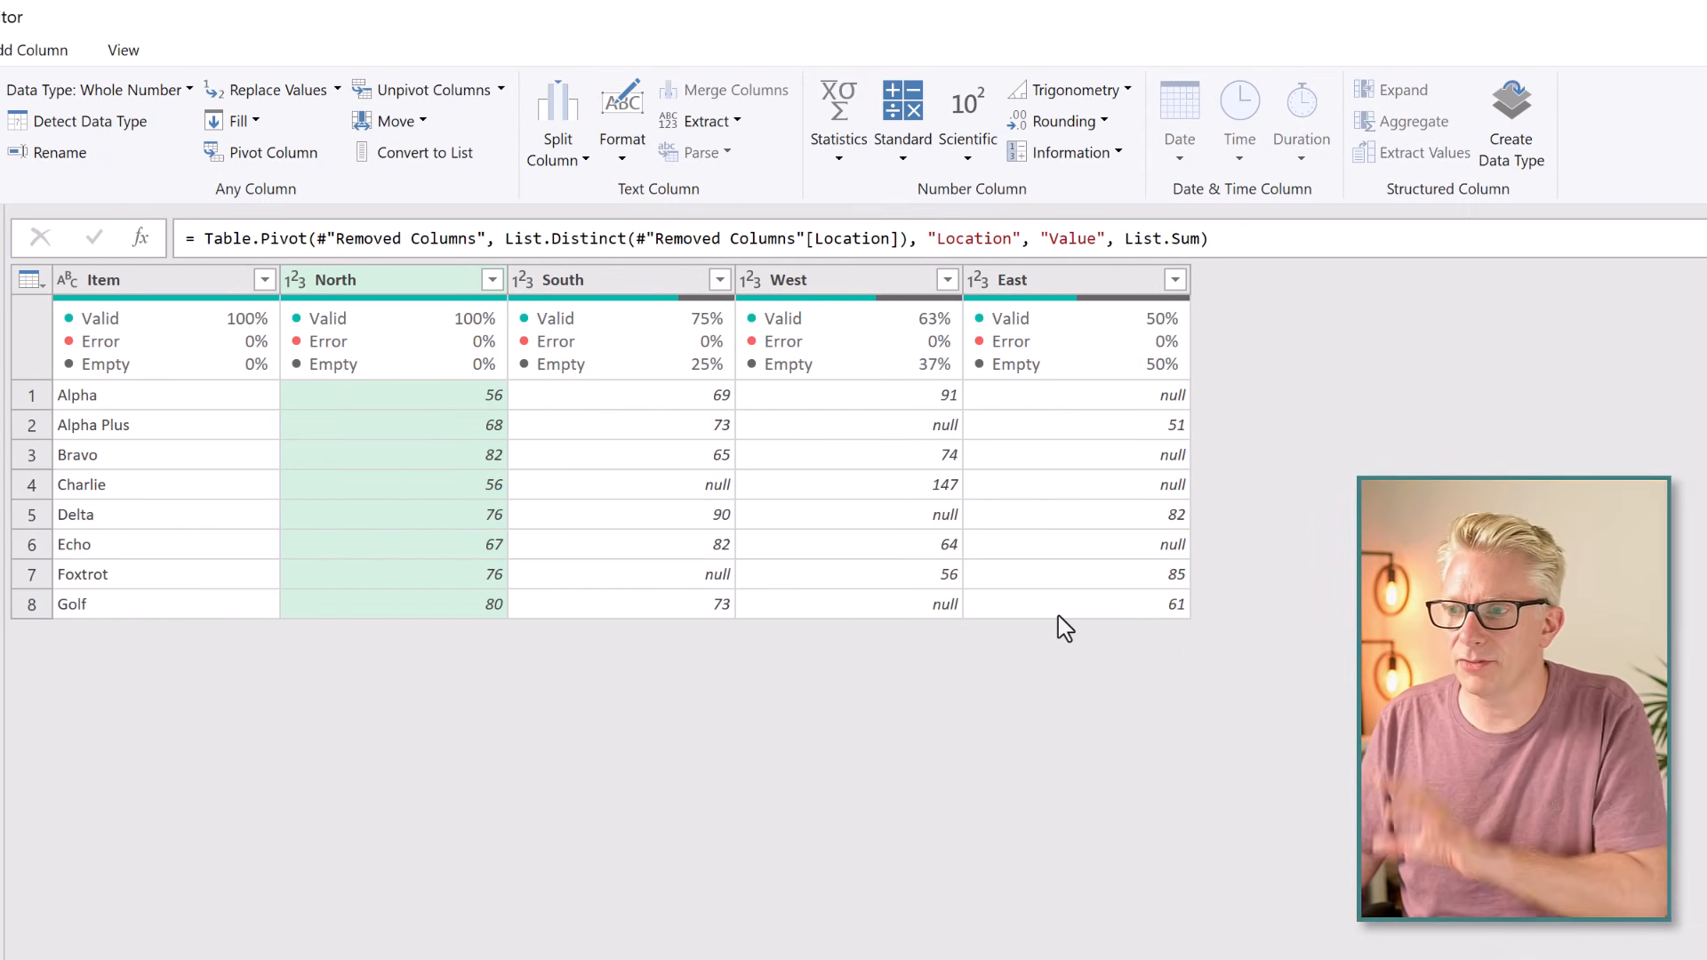
Edit the Pivoted Column step to aggregate values by Average, and check the Charlie cell under West.
{"action": "left_click", "coordinate": [919, 489]}
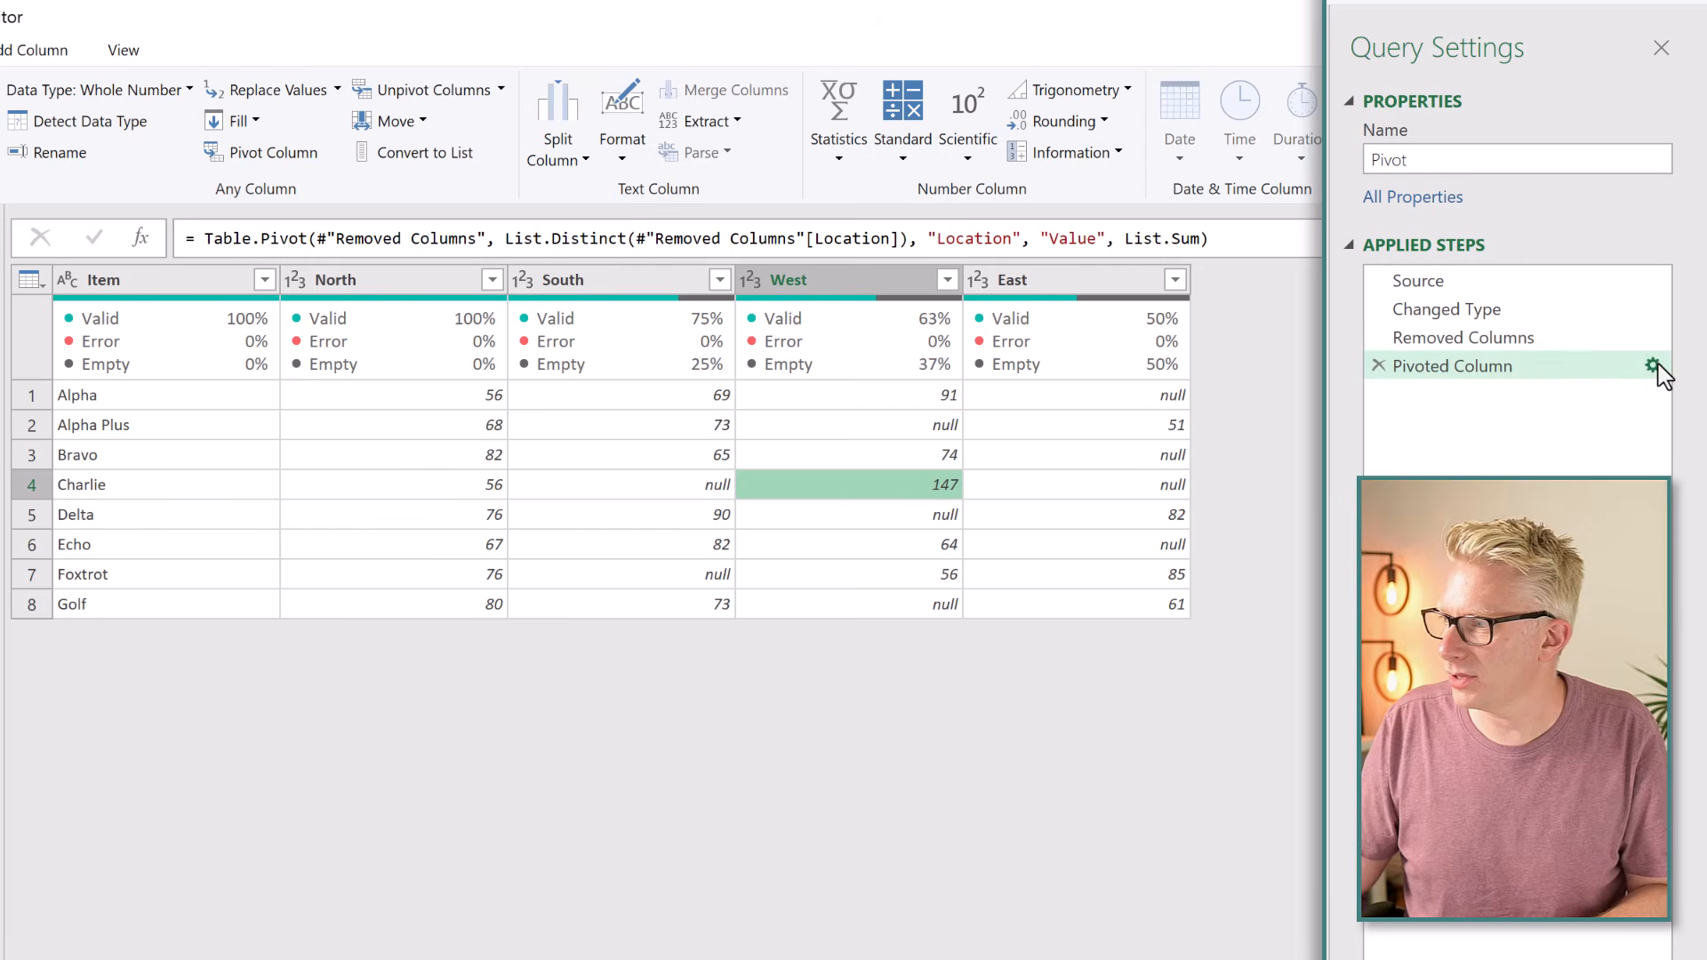
{"action": "left_click", "coordinate": [1652, 366]}
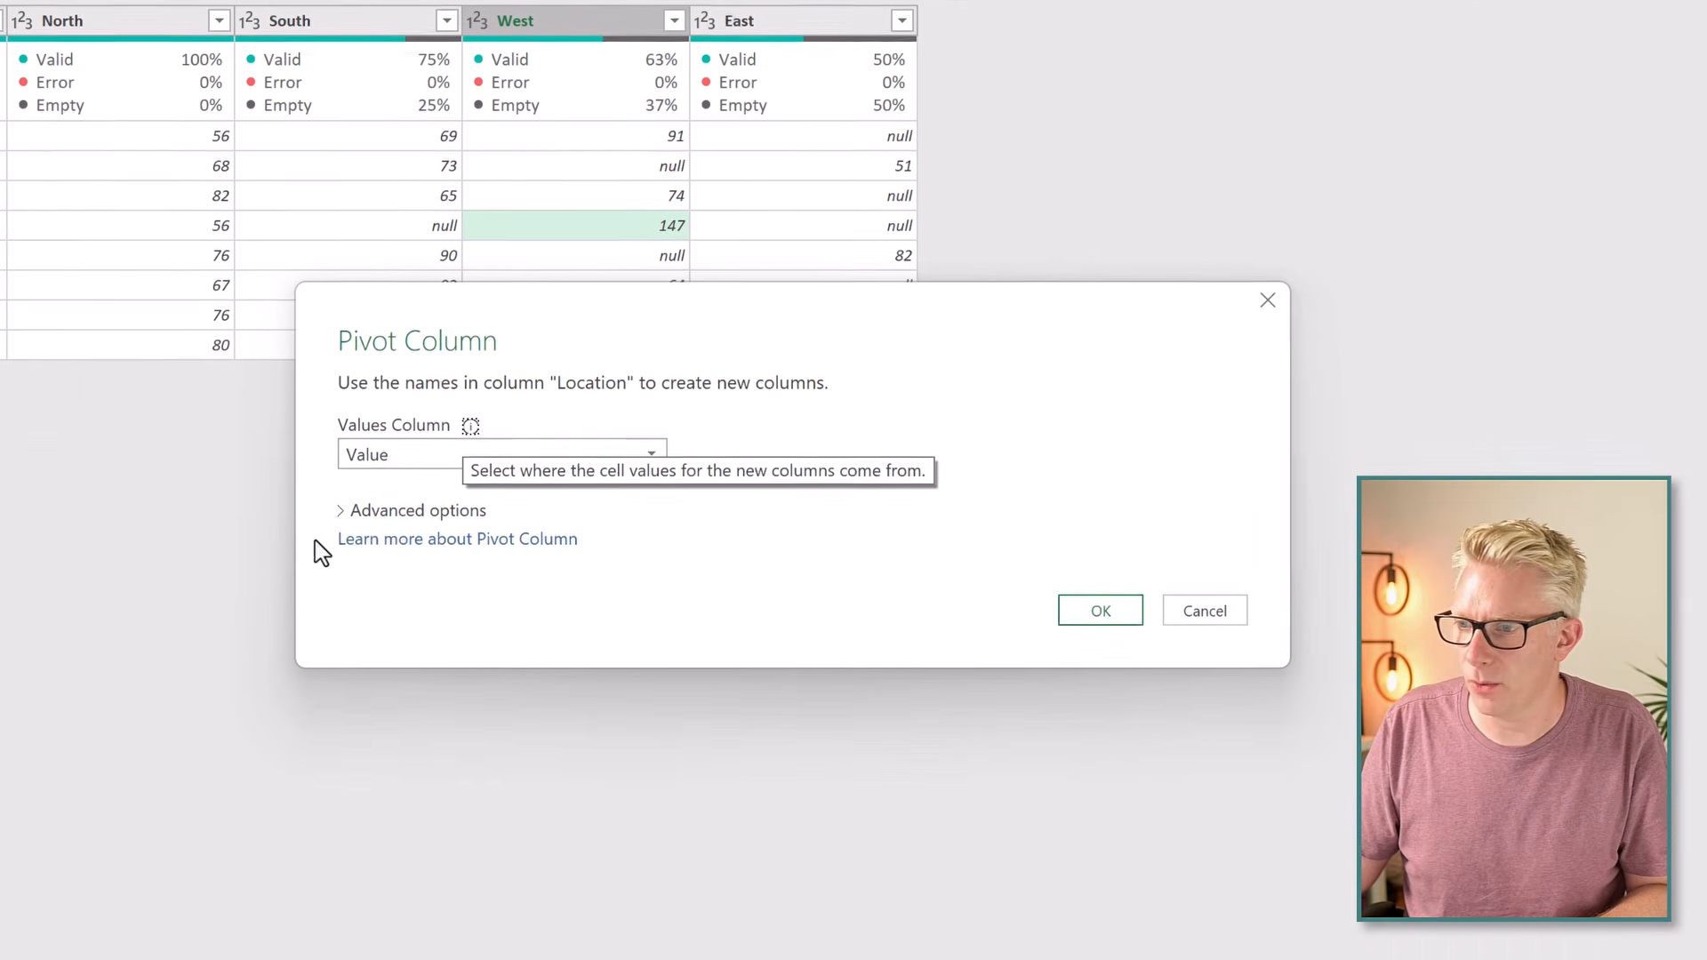
{"action": "left_click", "coordinate": [342, 515]}
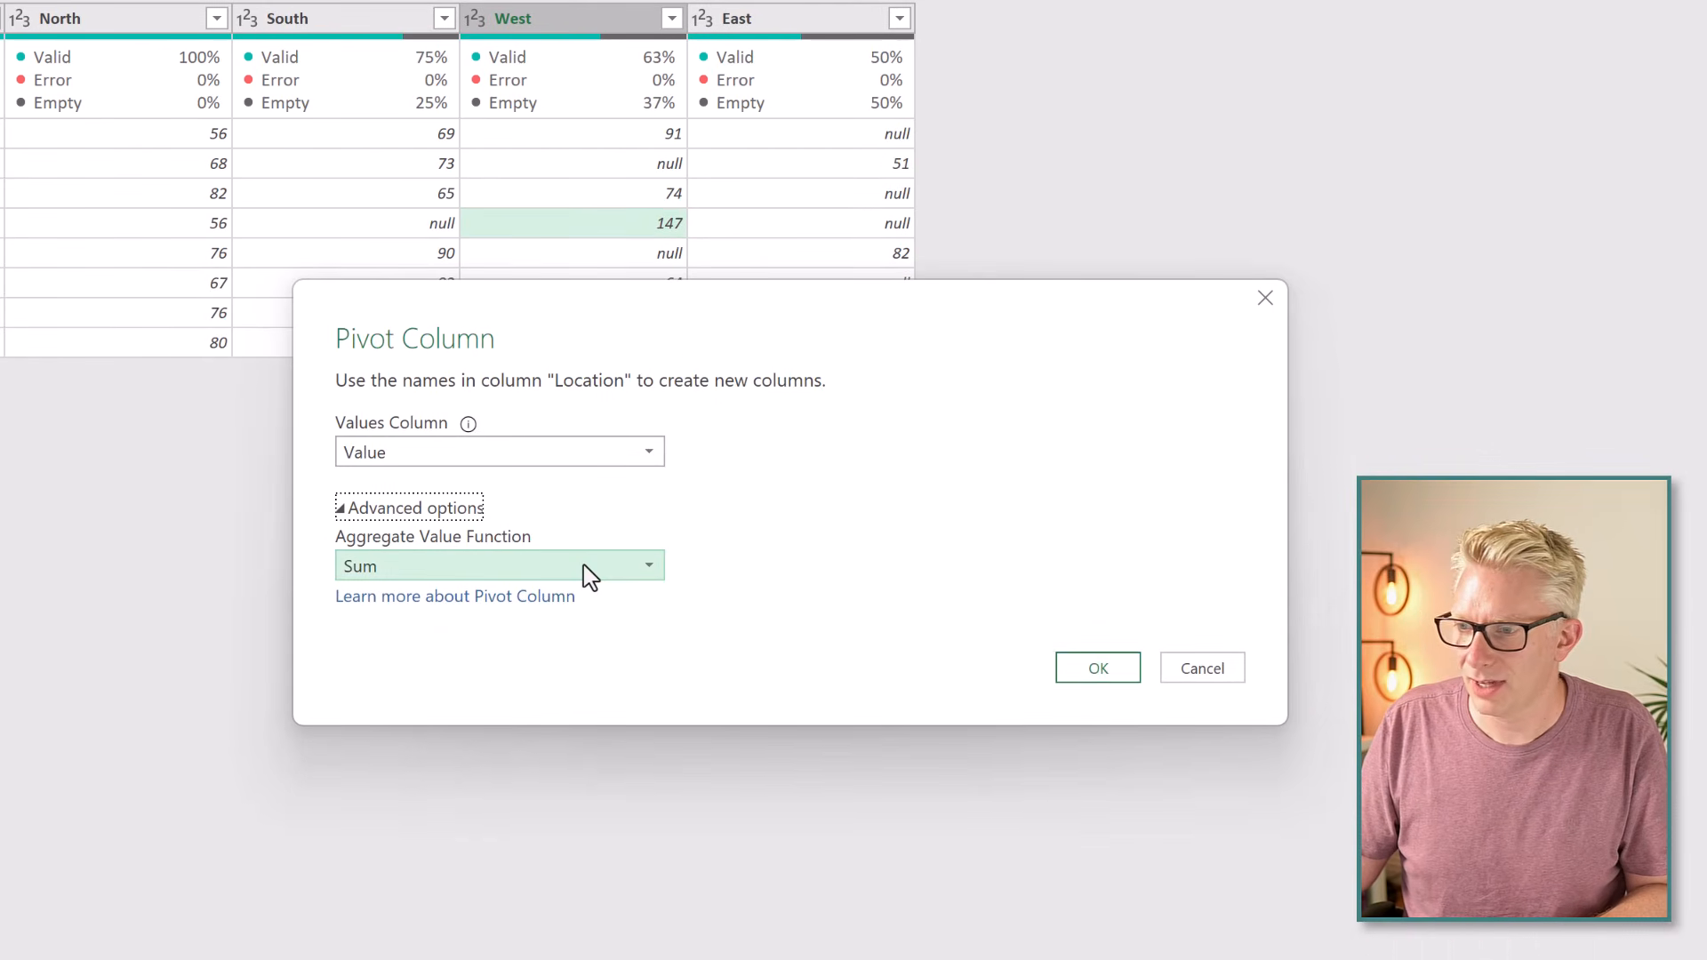
{"action": "left_click", "coordinate": [619, 578]}
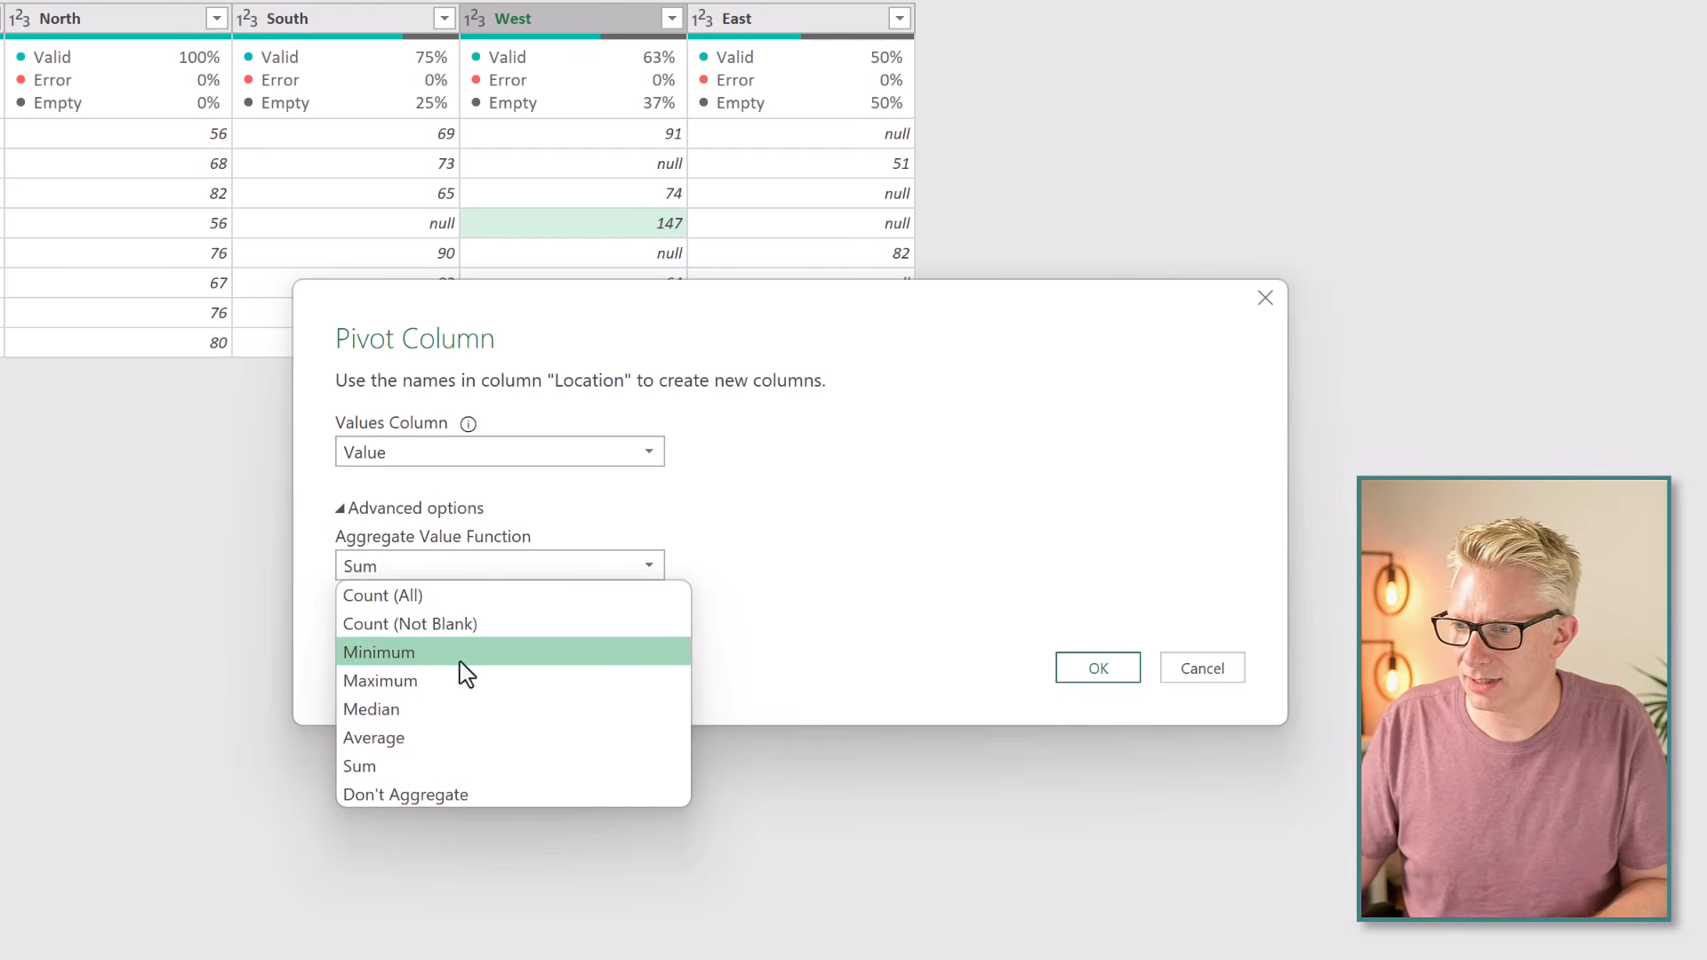
{"action": "left_click", "coordinate": [425, 750]}
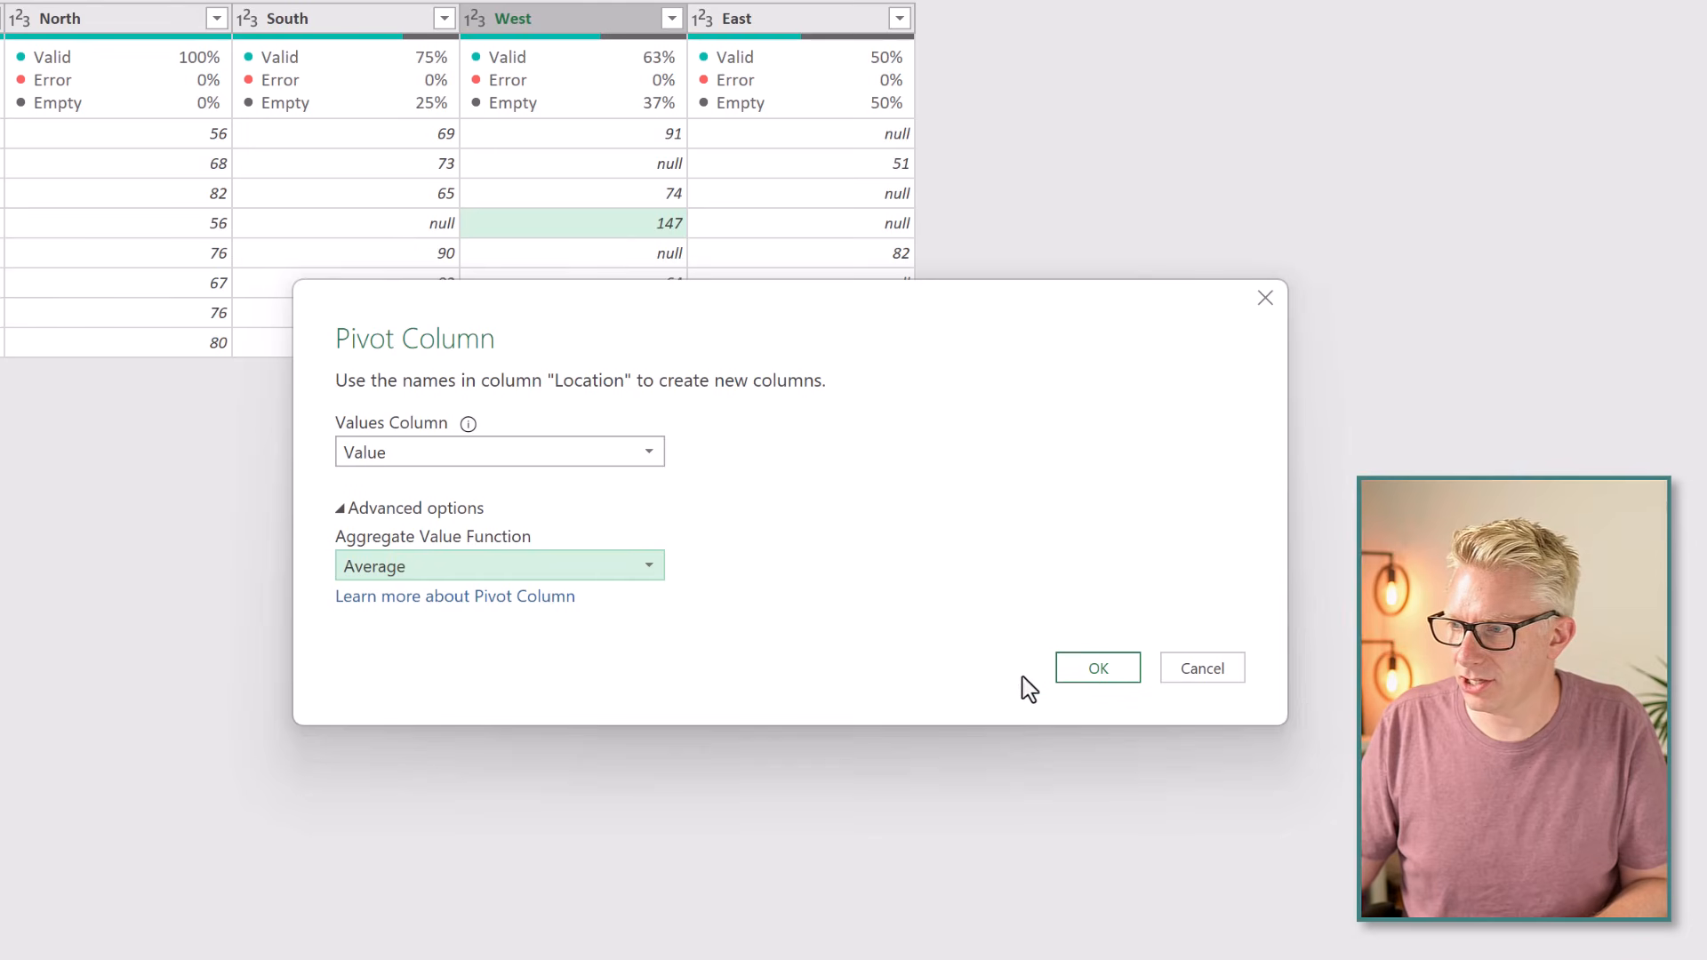
{"action": "left_click", "coordinate": [1100, 670]}
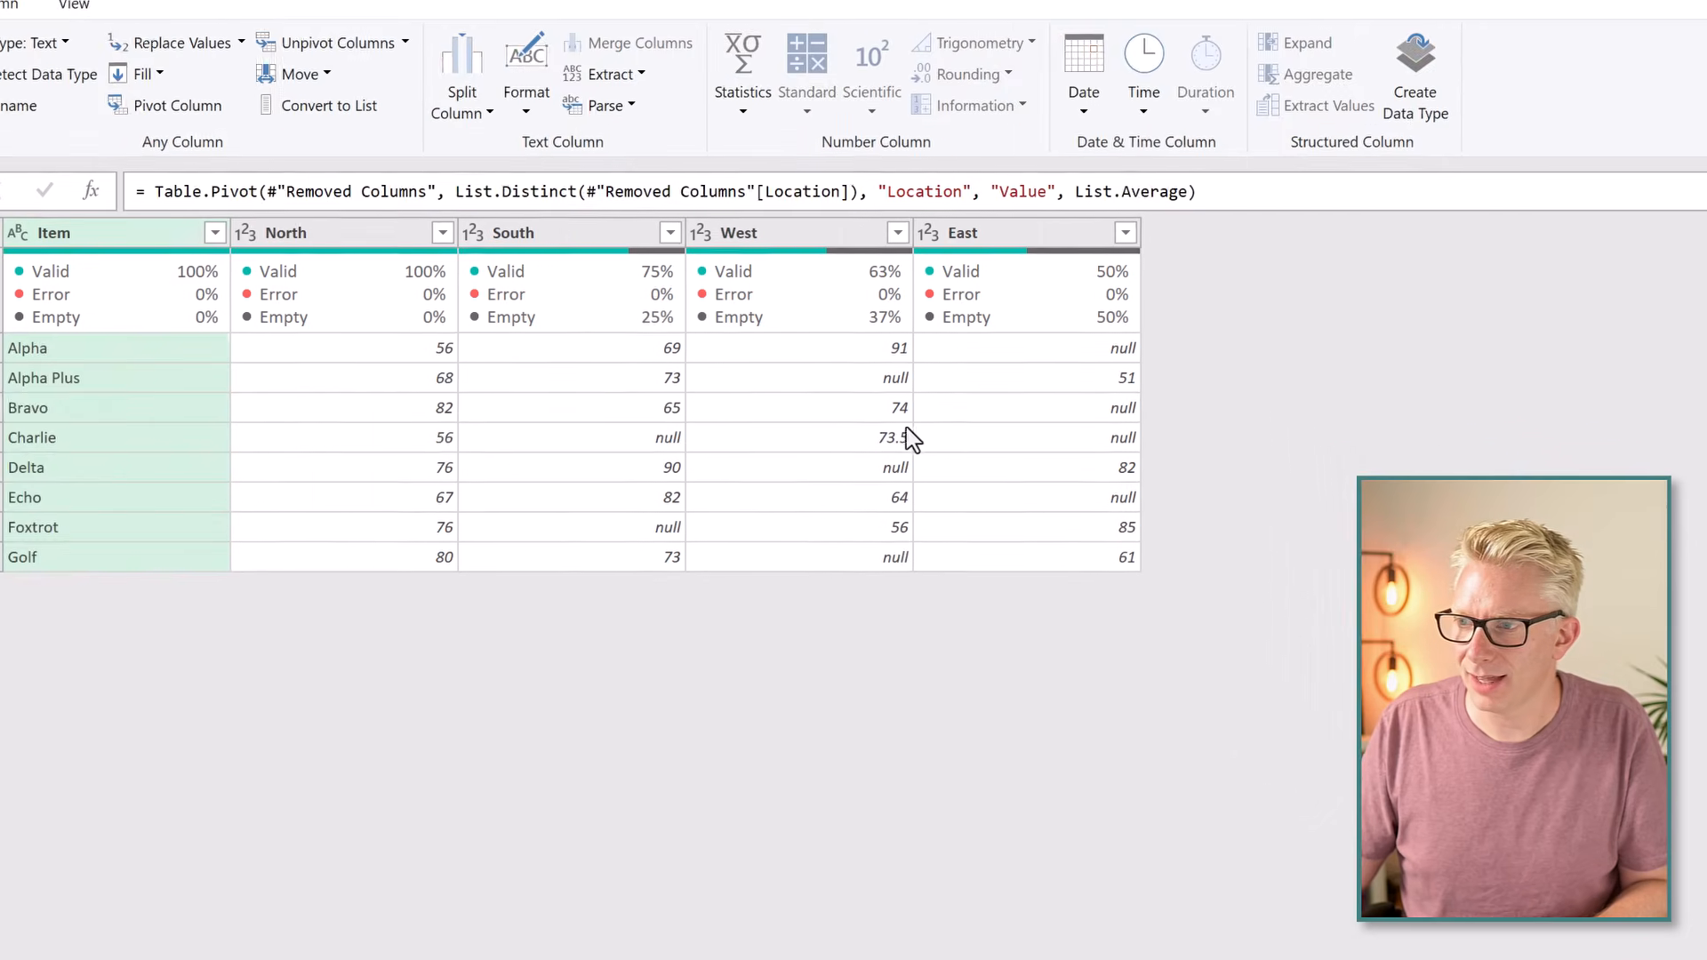
{"action": "left_click", "coordinate": [911, 437]}
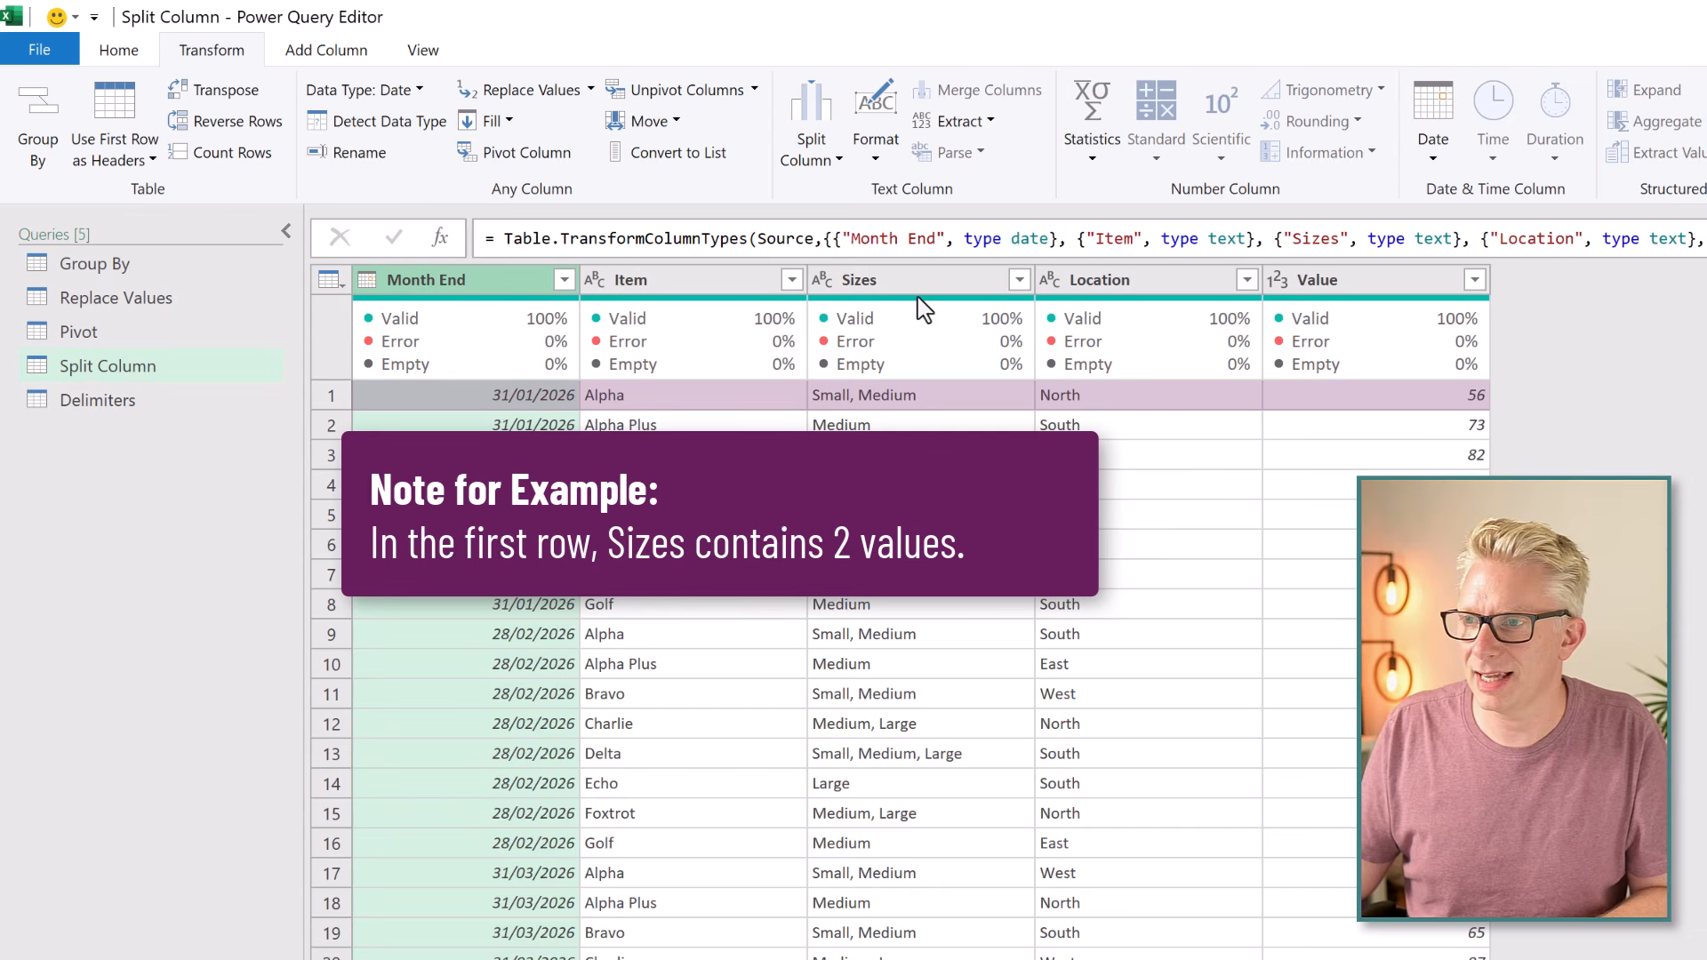
In the Split Column query, open the split by delimiter settings for the Sizes column.
{"action": "left_click", "coordinate": [925, 297]}
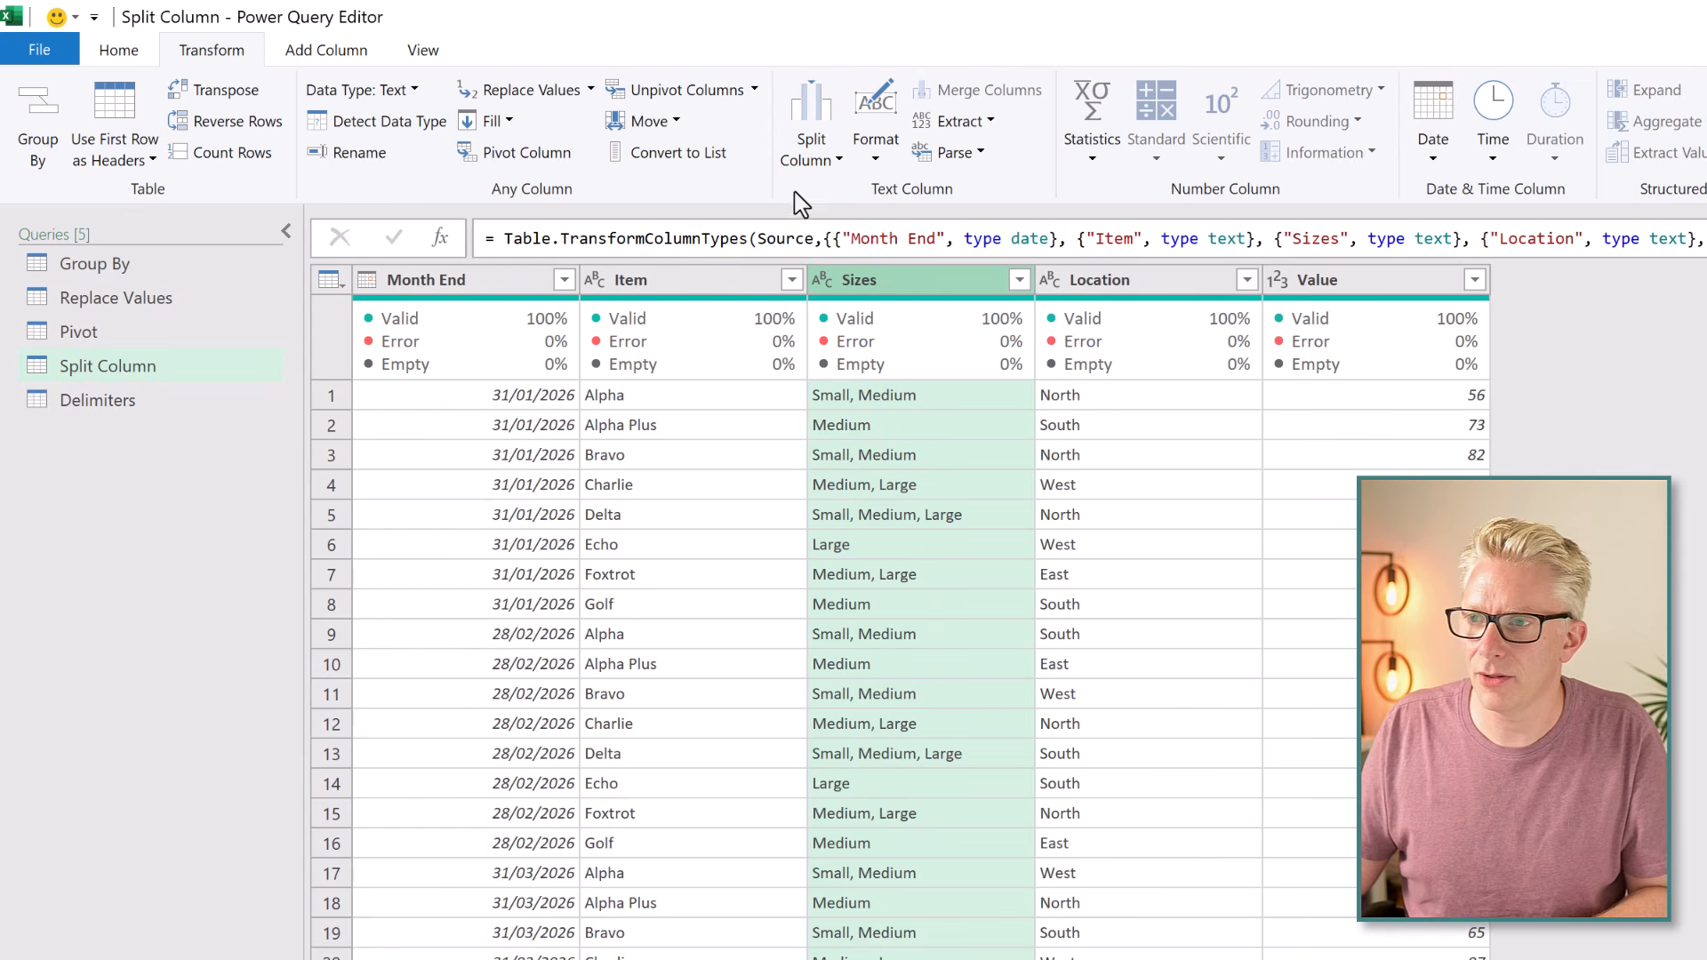
{"action": "left_click", "coordinate": [834, 160]}
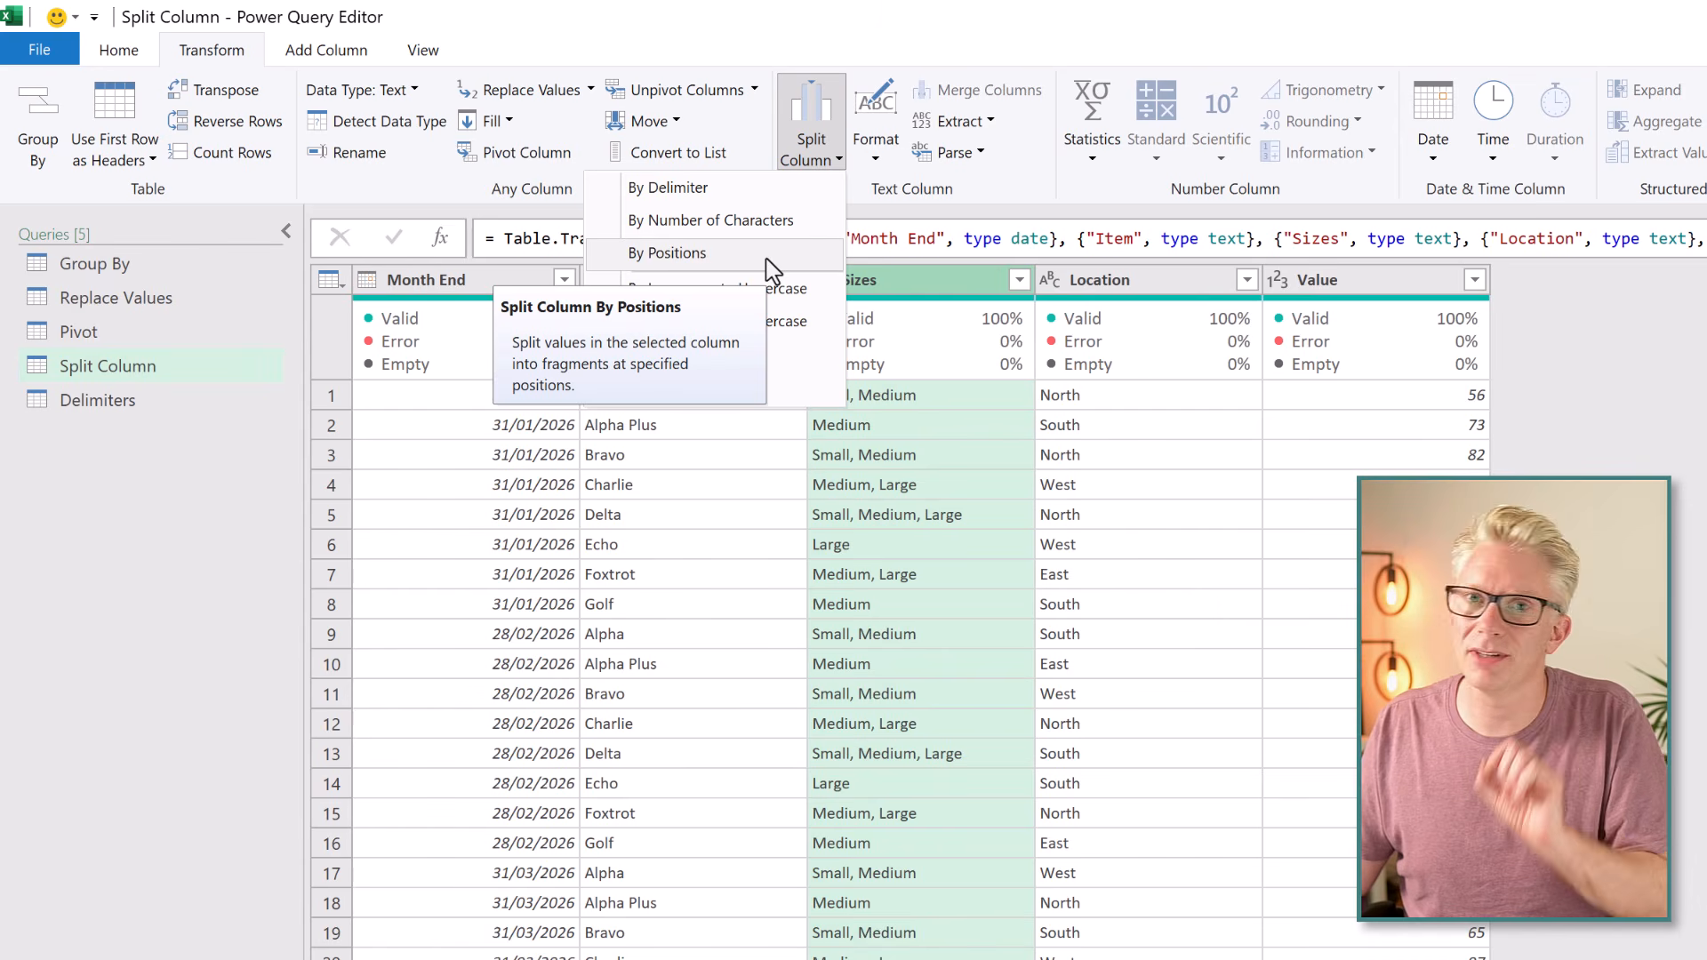
{"action": "left_click", "coordinate": [738, 196]}
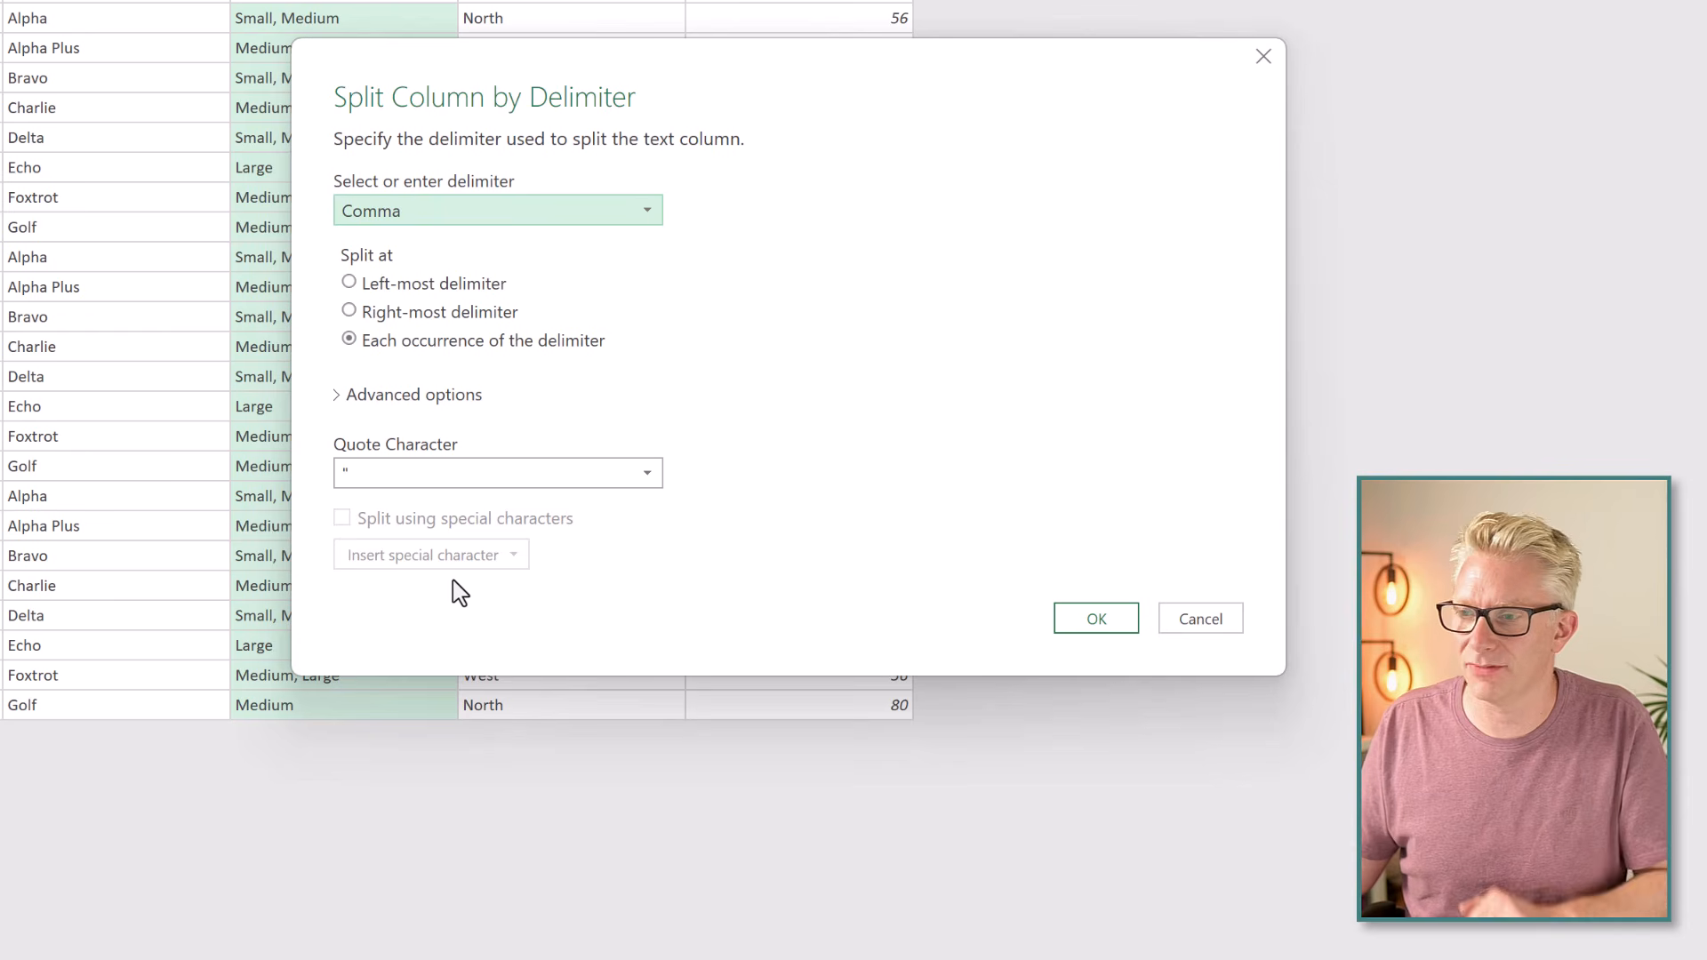
Switch to a custom delimiter and review the special characters available for splitting, leaving the special characters option off.
{"action": "left_click", "coordinate": [641, 220]}
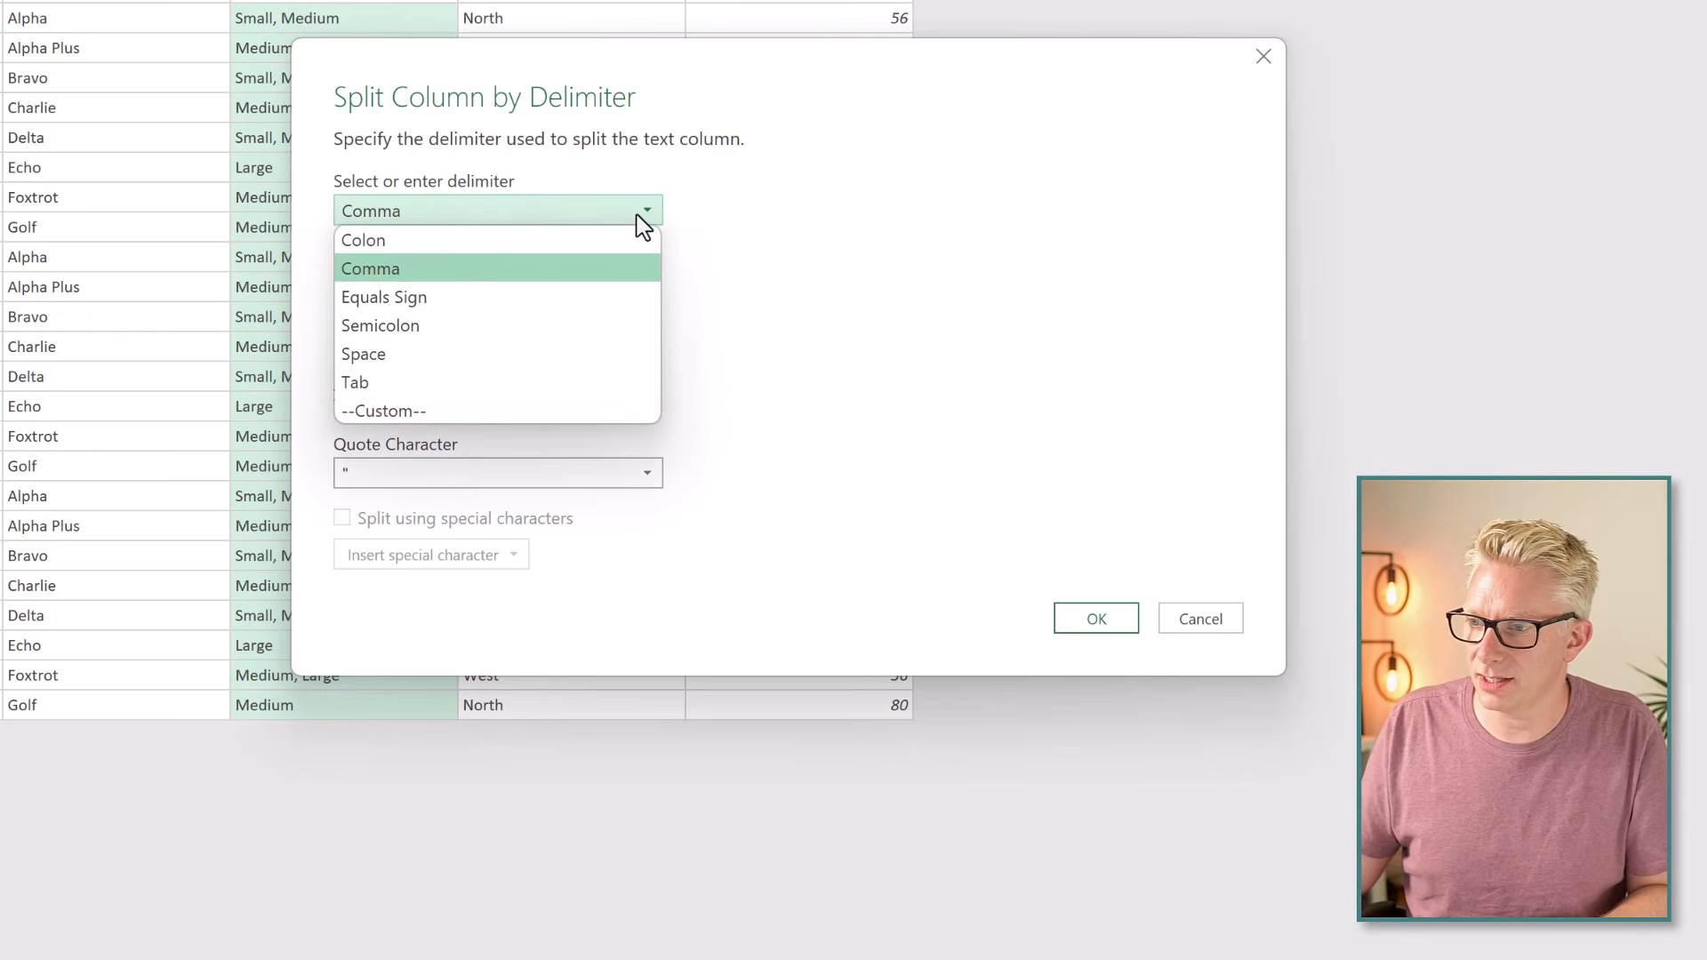
{"action": "left_click", "coordinate": [420, 407]}
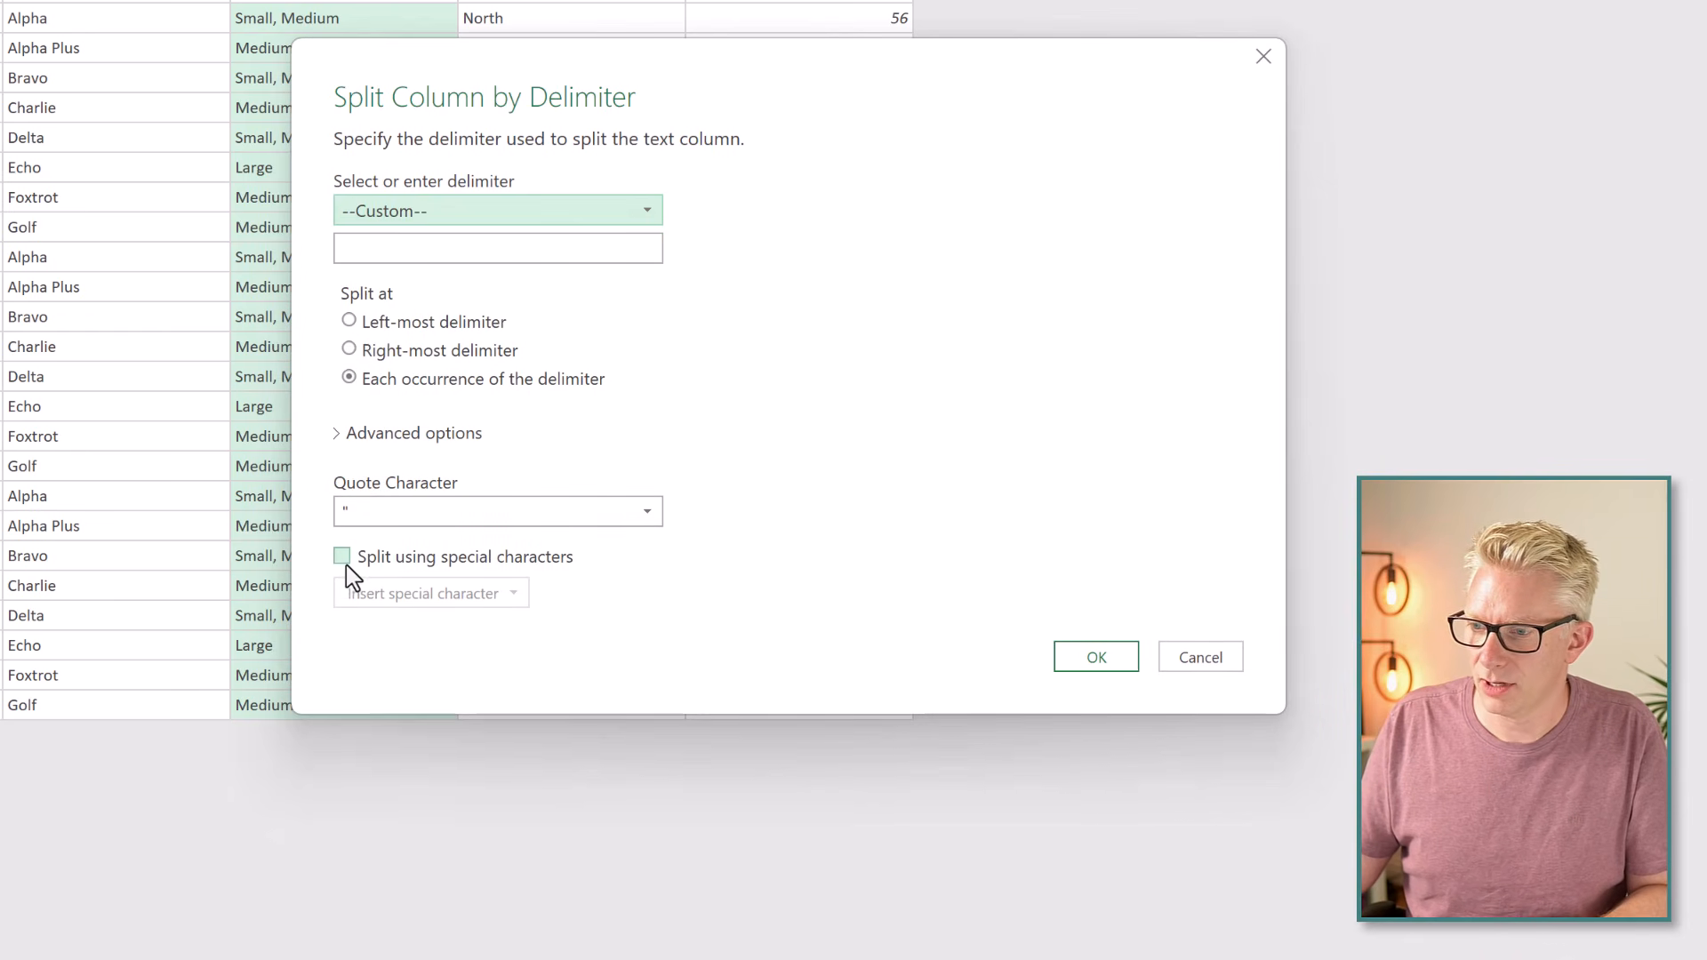
{"action": "left_click", "coordinate": [342, 556]}
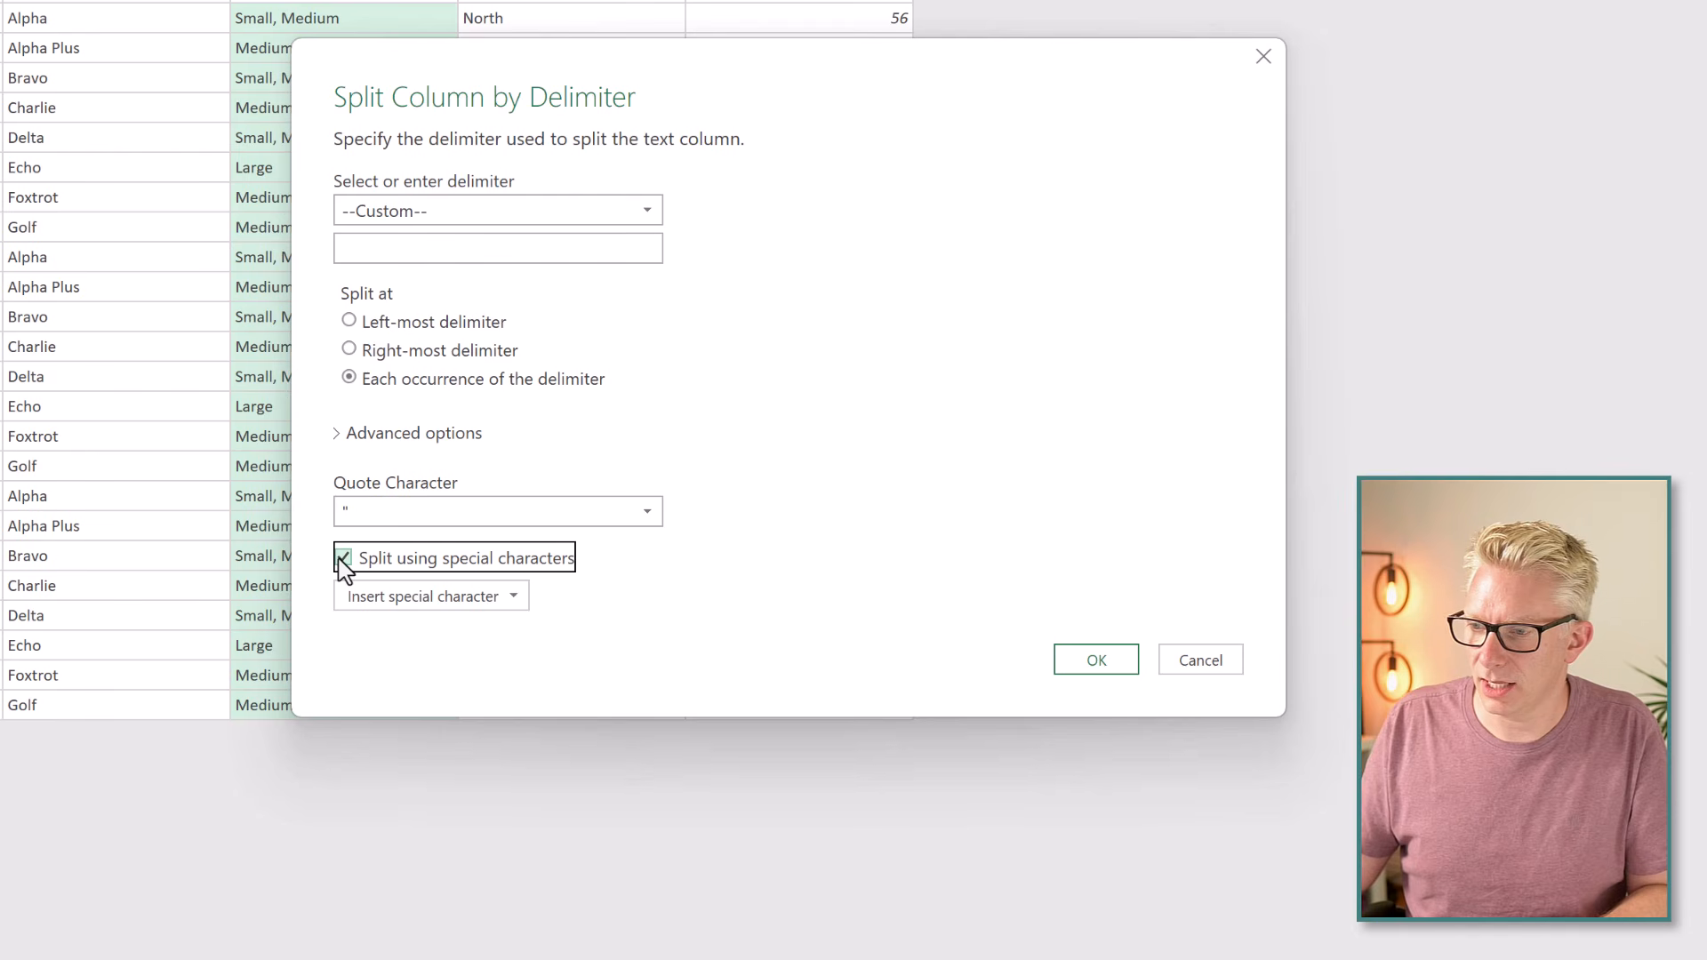
{"action": "left_click", "coordinate": [514, 598]}
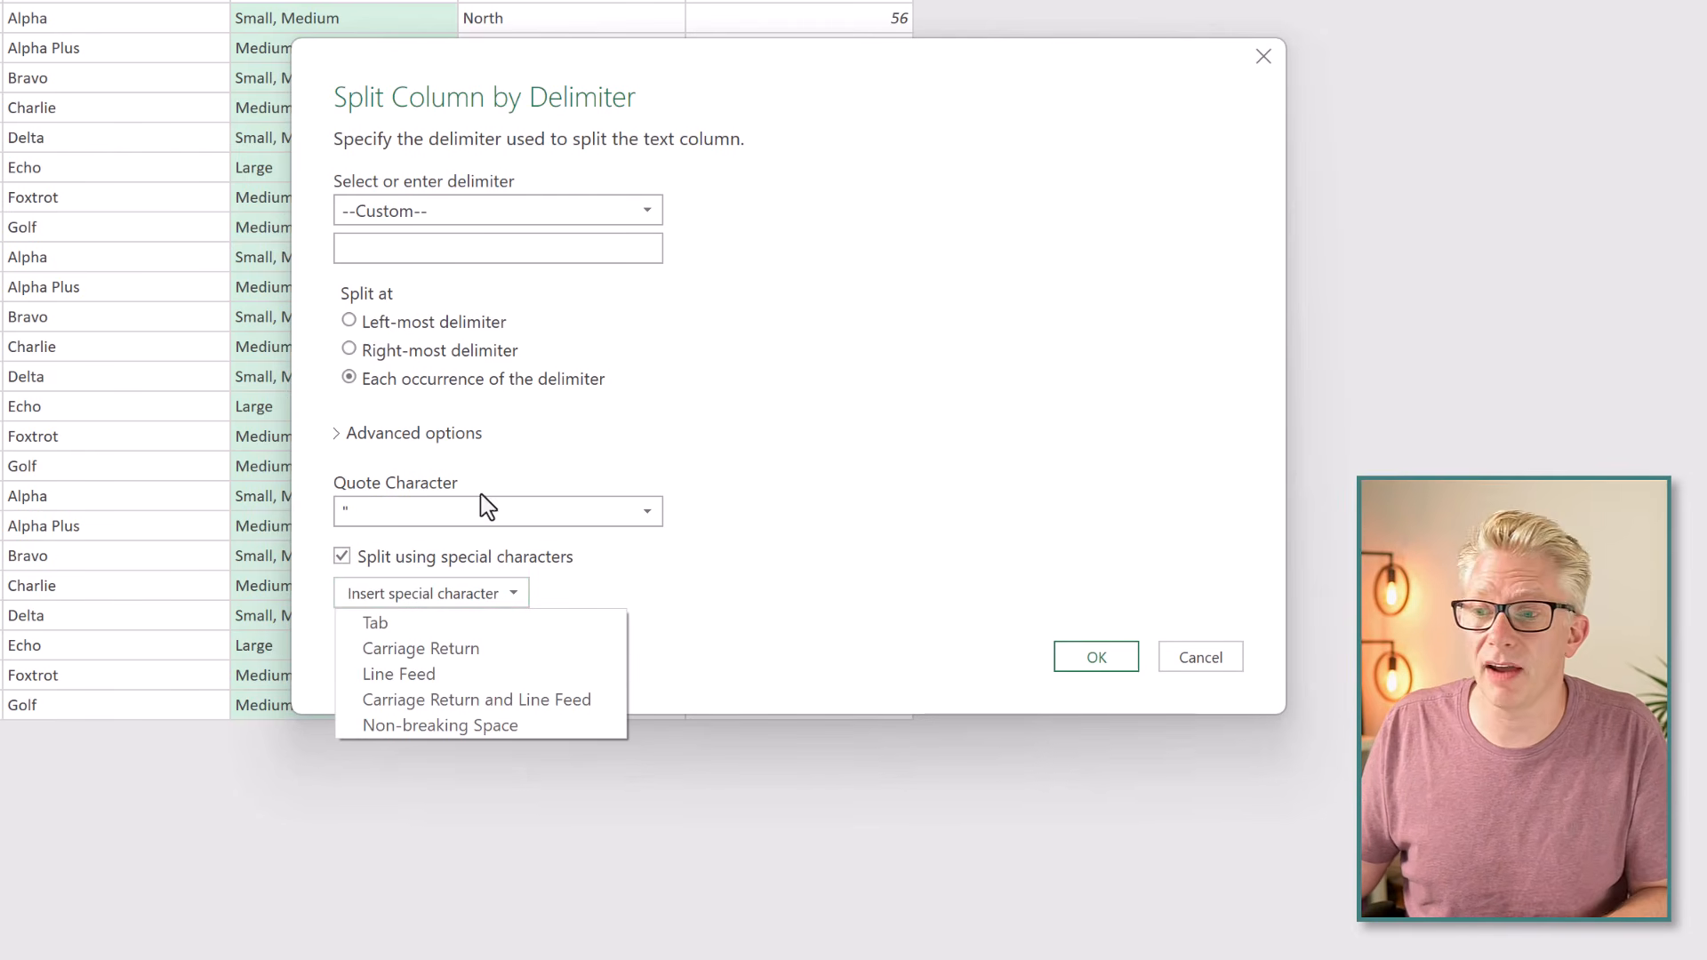
{"action": "left_click", "coordinate": [351, 566]}
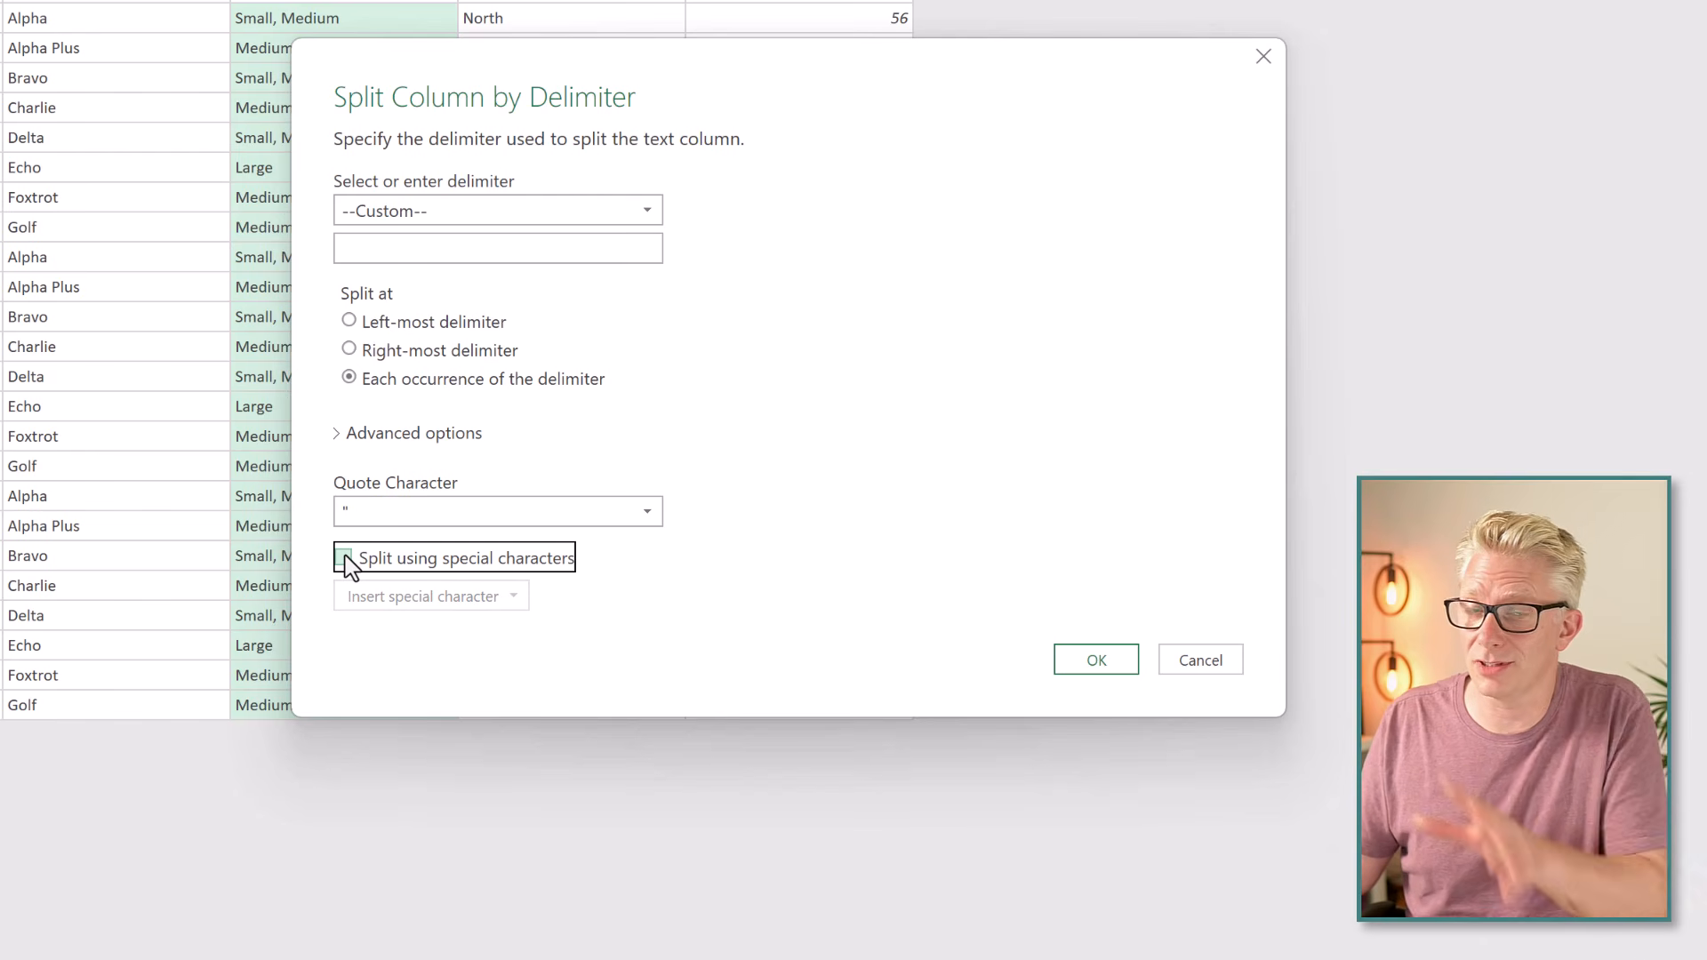
Set a custom delimiter of a comma for splitting the Sizes column.
{"action": "left_click", "coordinate": [648, 214]}
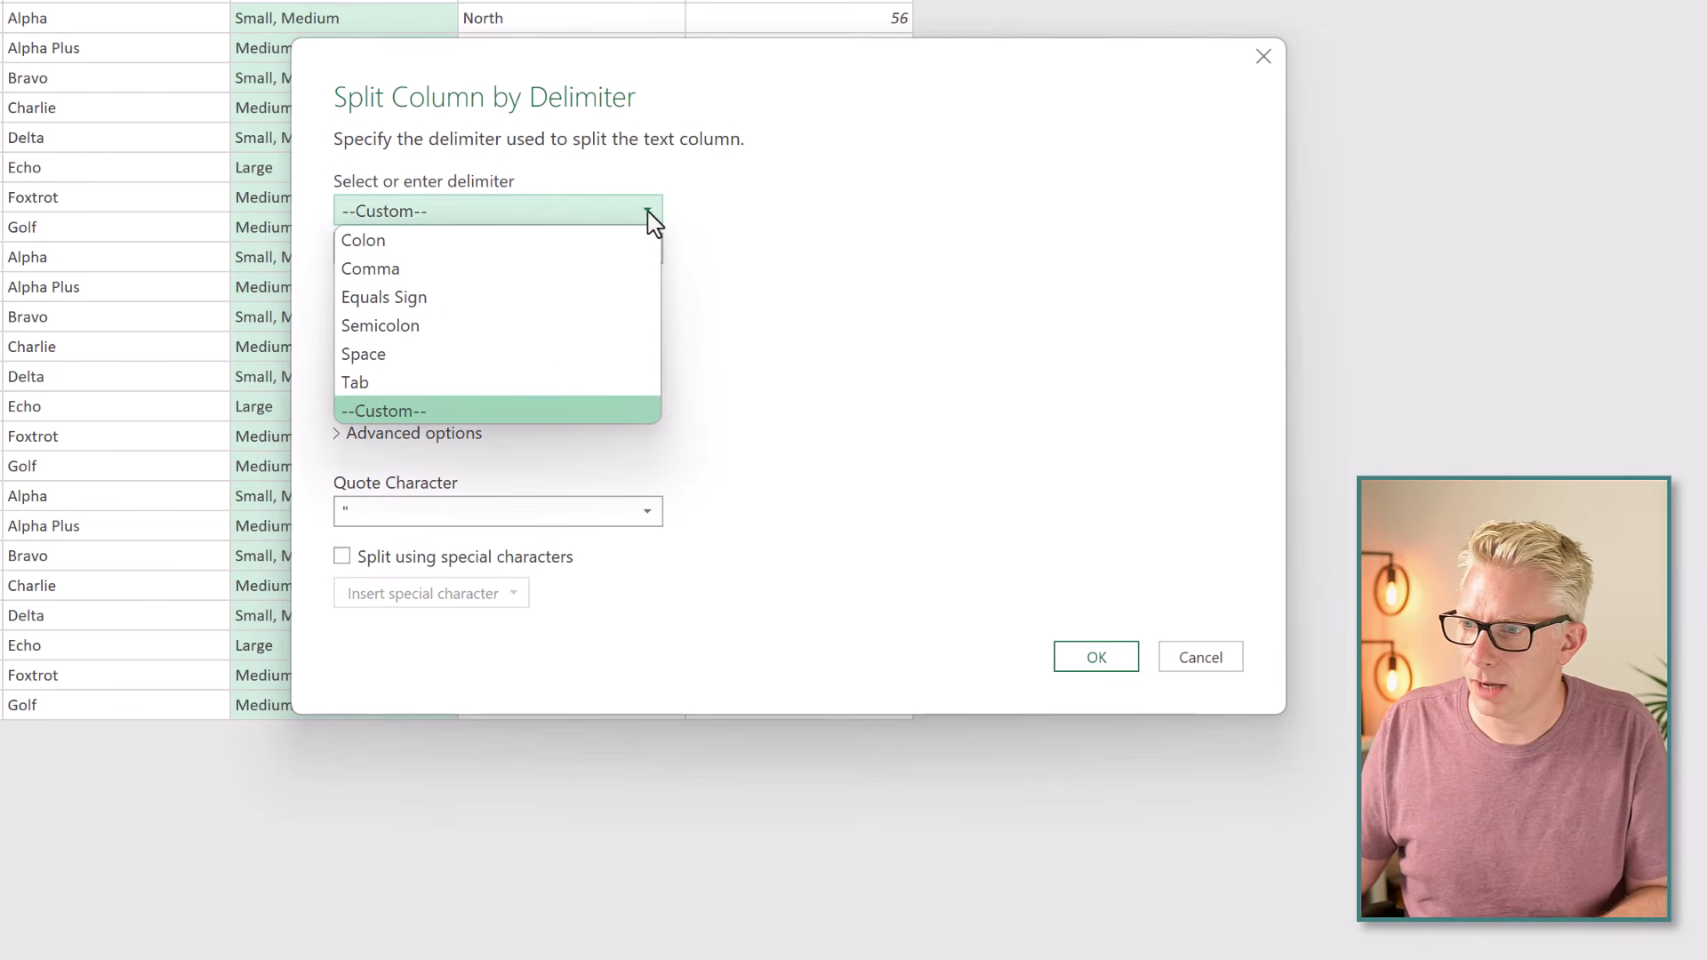
{"action": "left_click", "coordinate": [469, 414]}
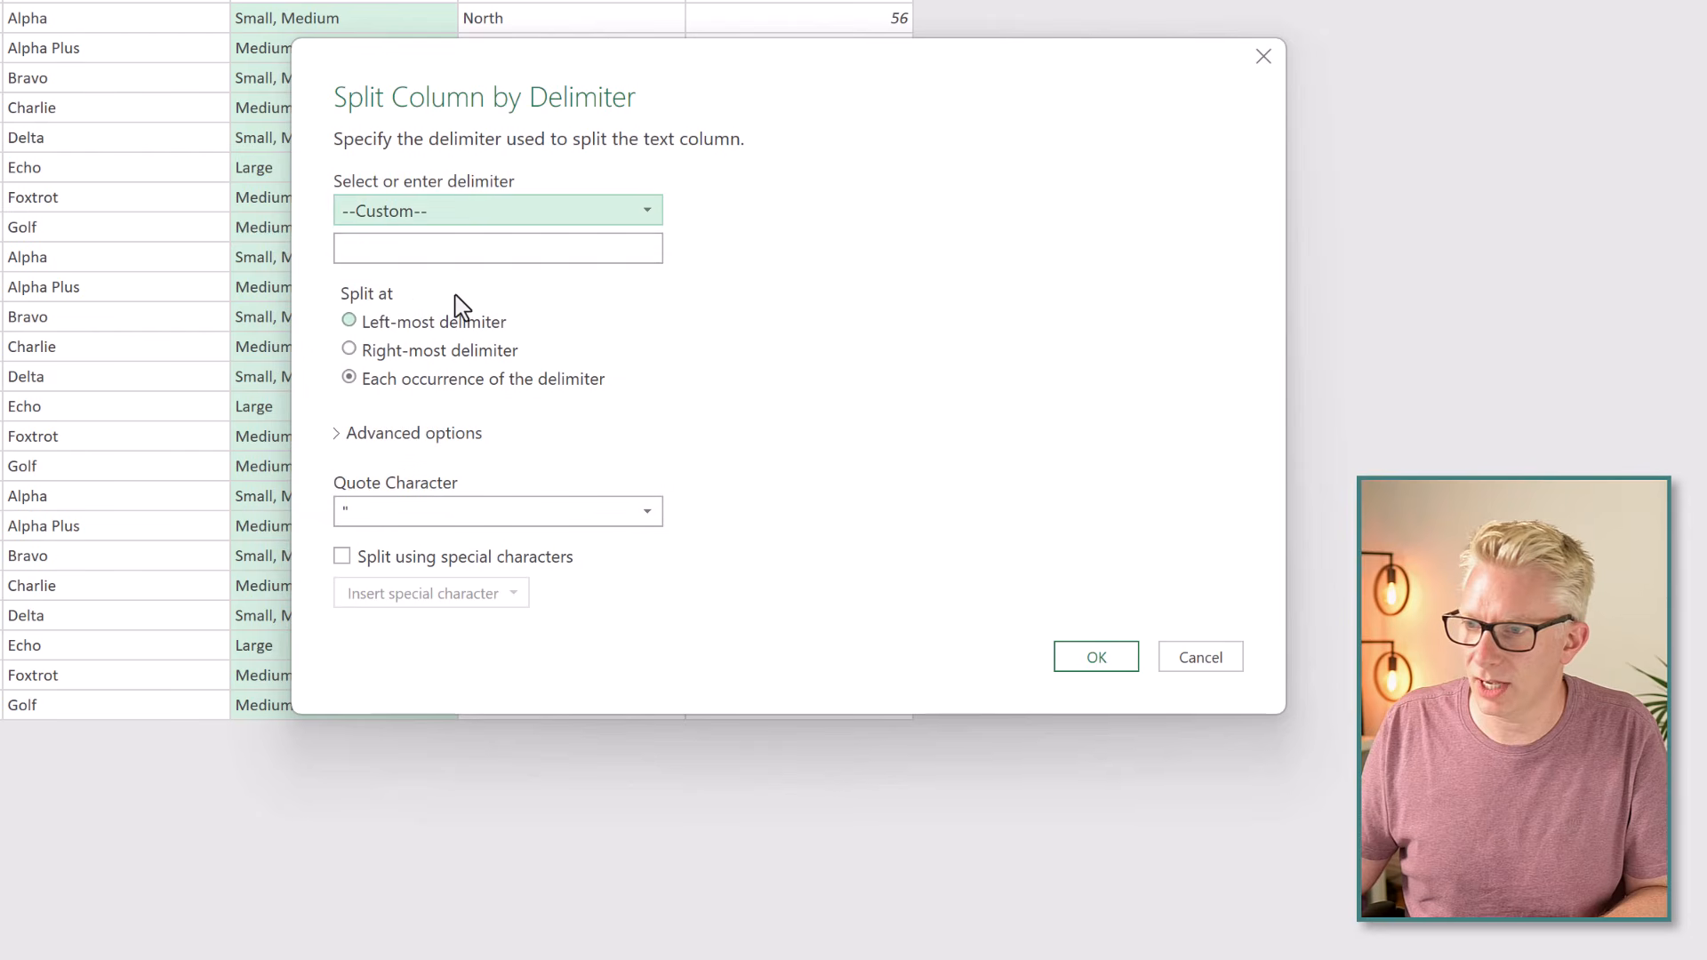
{"action": "left_click", "coordinate": [460, 253]}
{"action": "type", "text": ","}
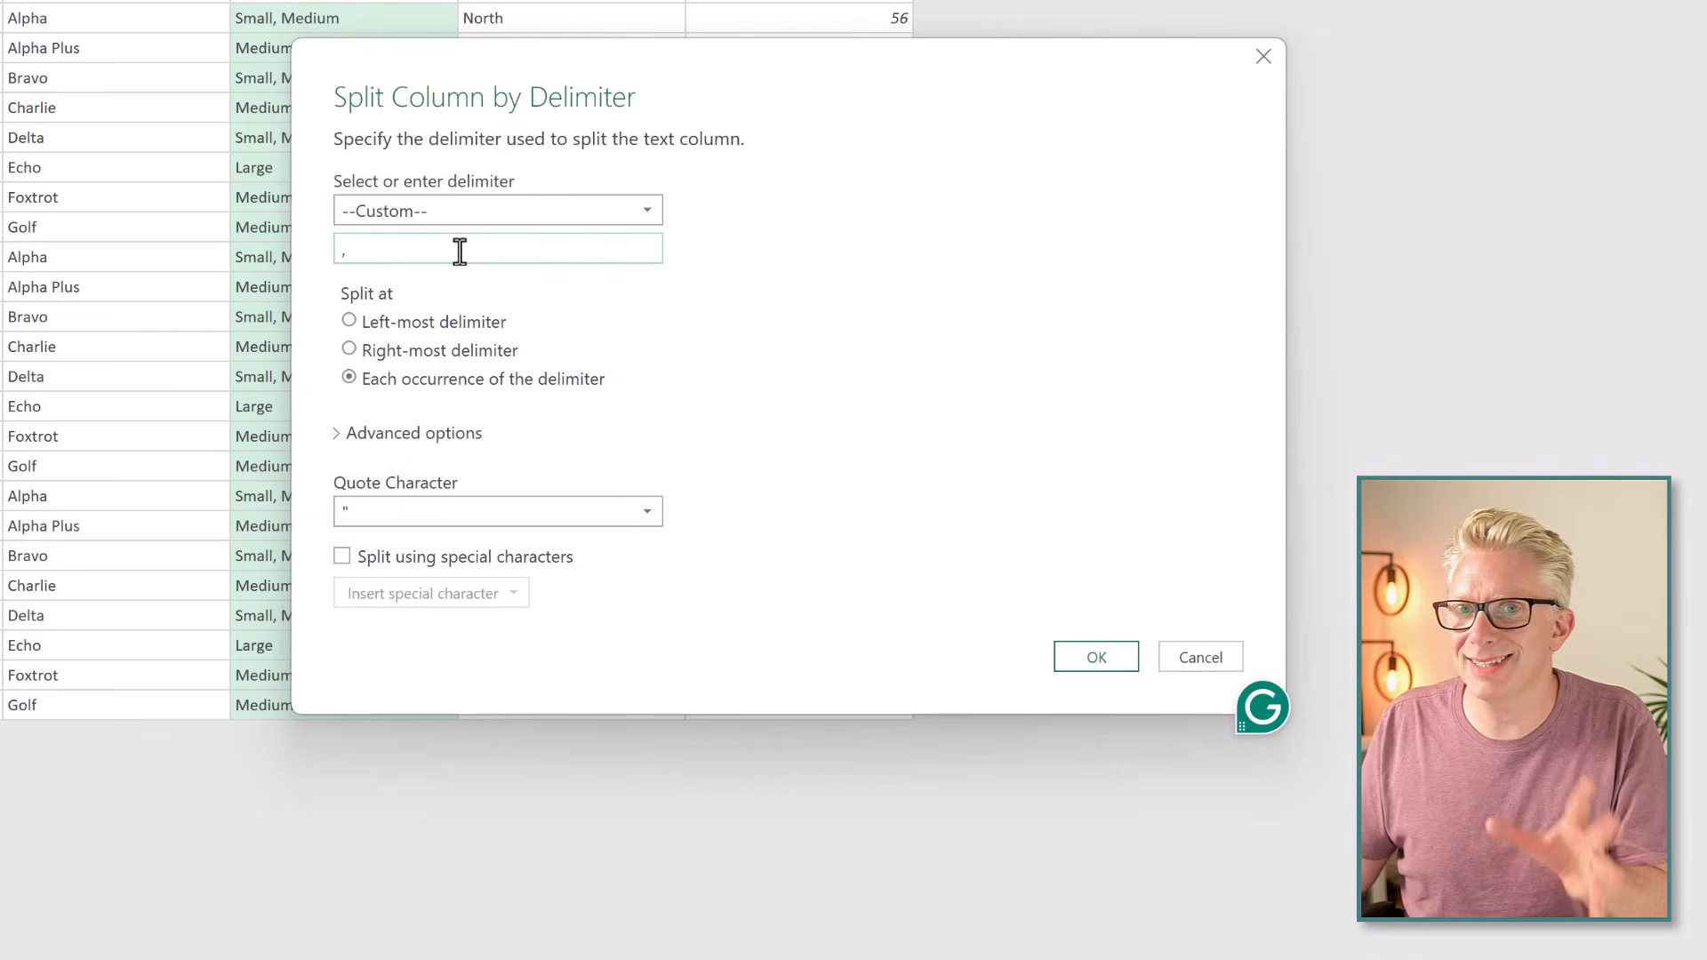
Use the advanced options to split the Sizes column into rows instead of columns, and apply the split.
{"action": "left_click", "coordinate": [360, 434]}
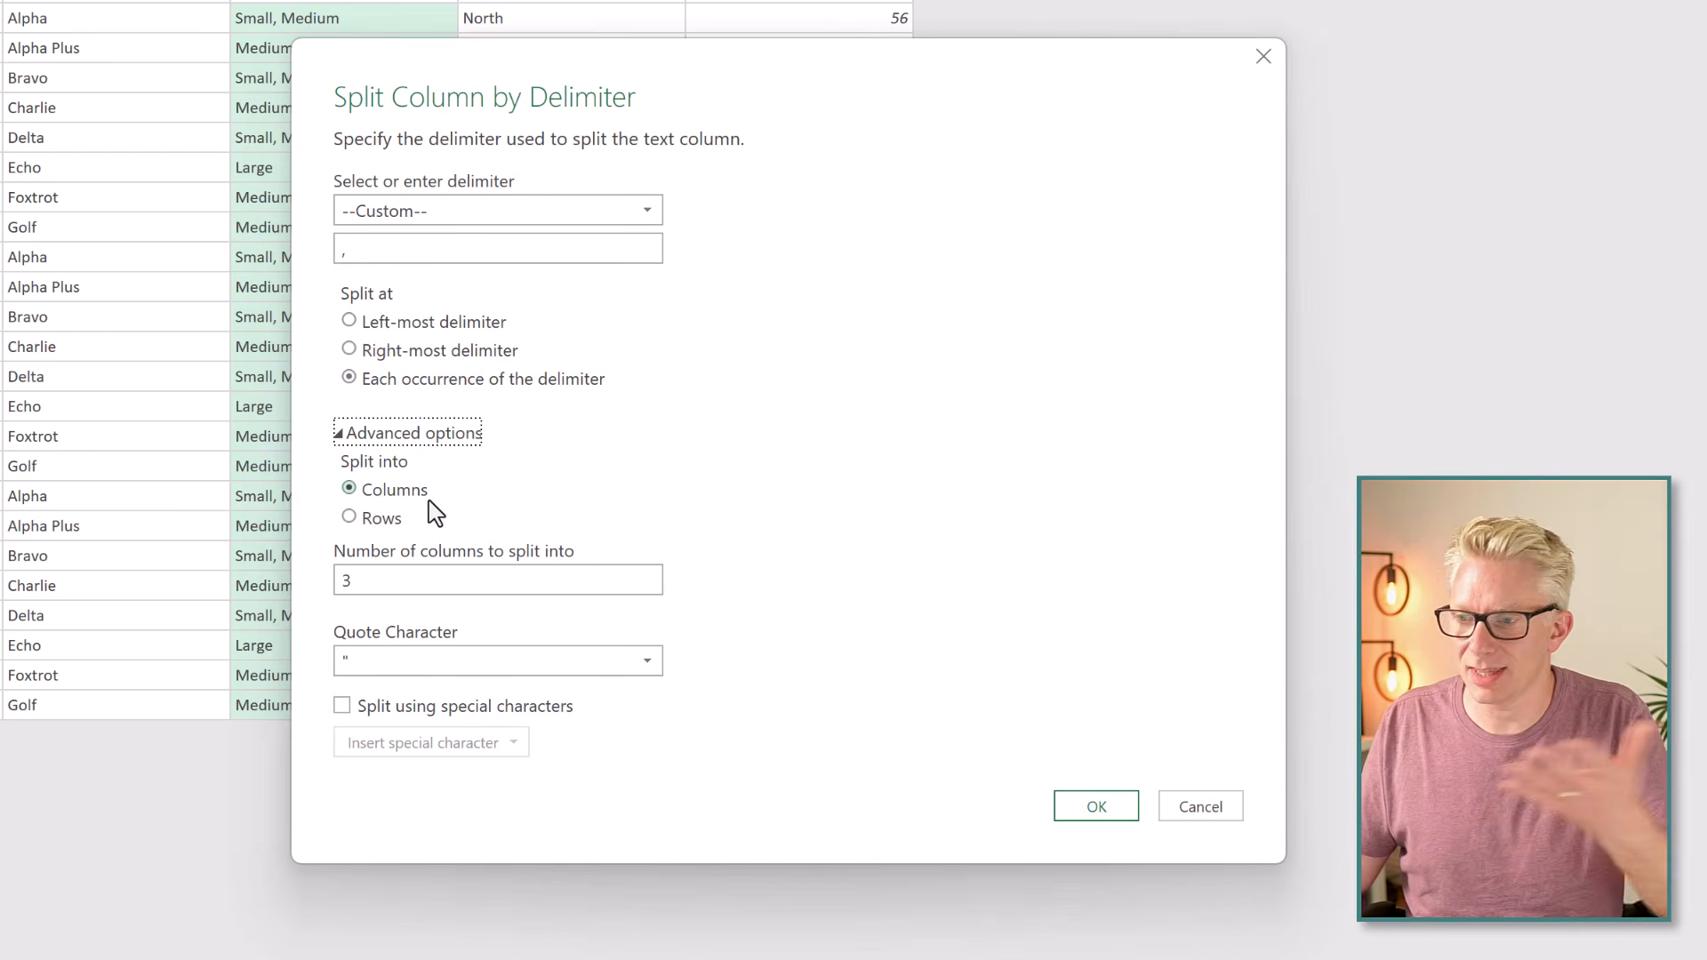
{"action": "left_click", "coordinate": [423, 585]}
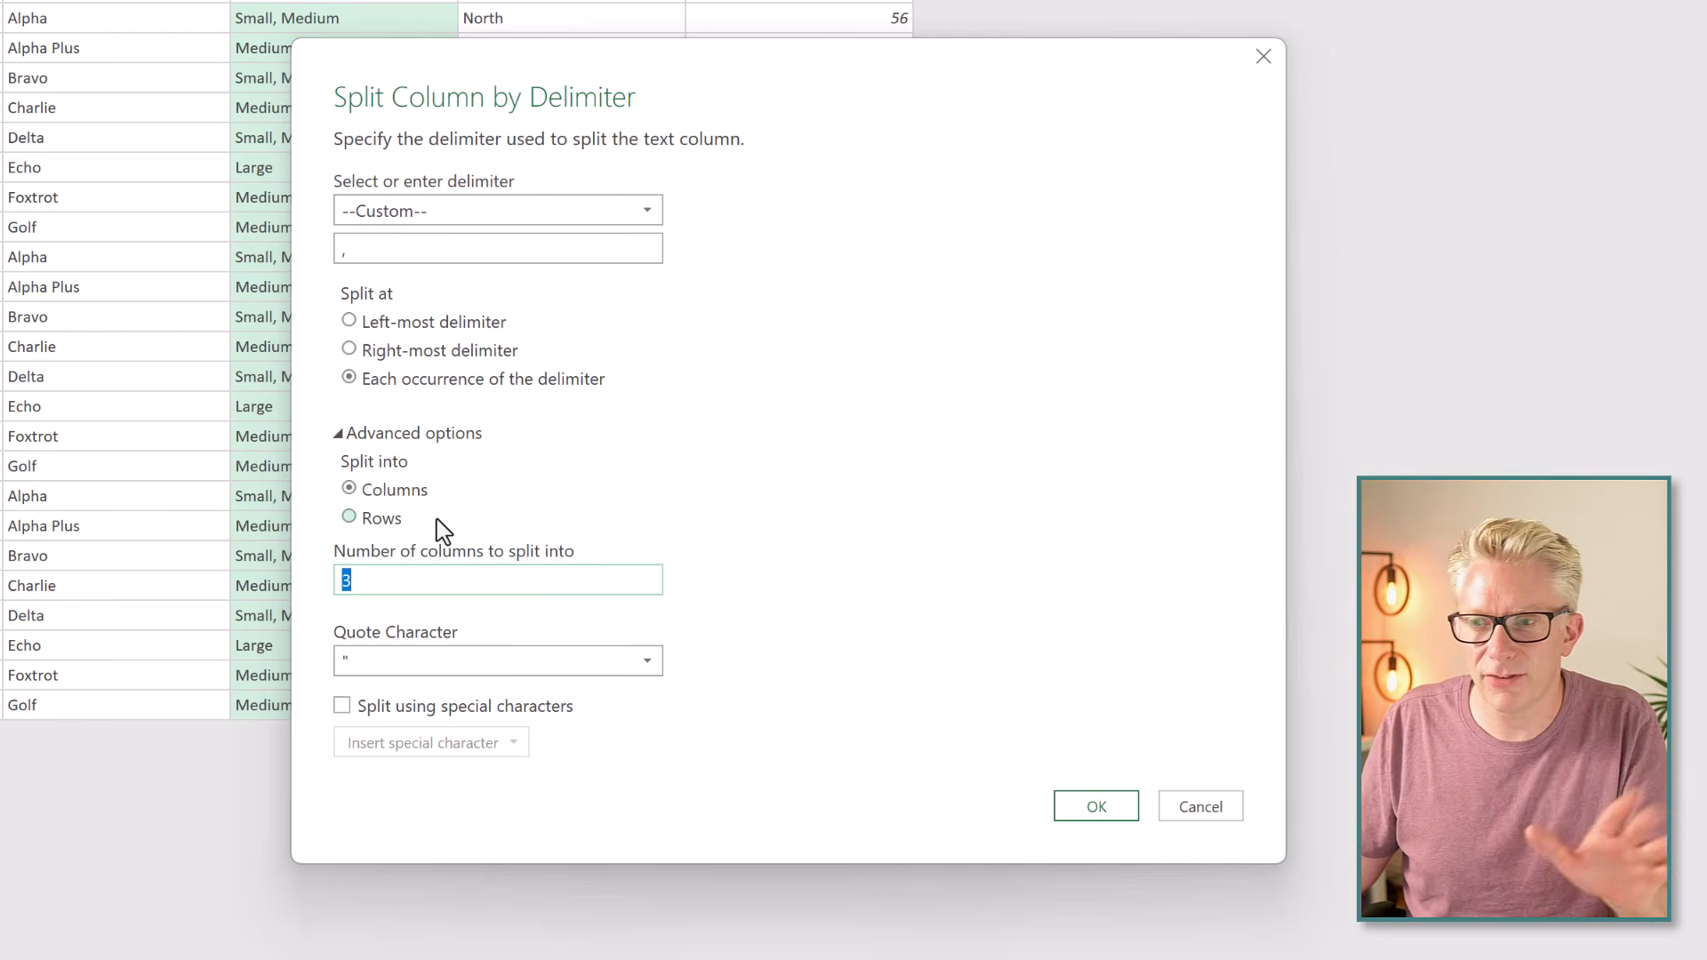
{"action": "left_click", "coordinate": [378, 519]}
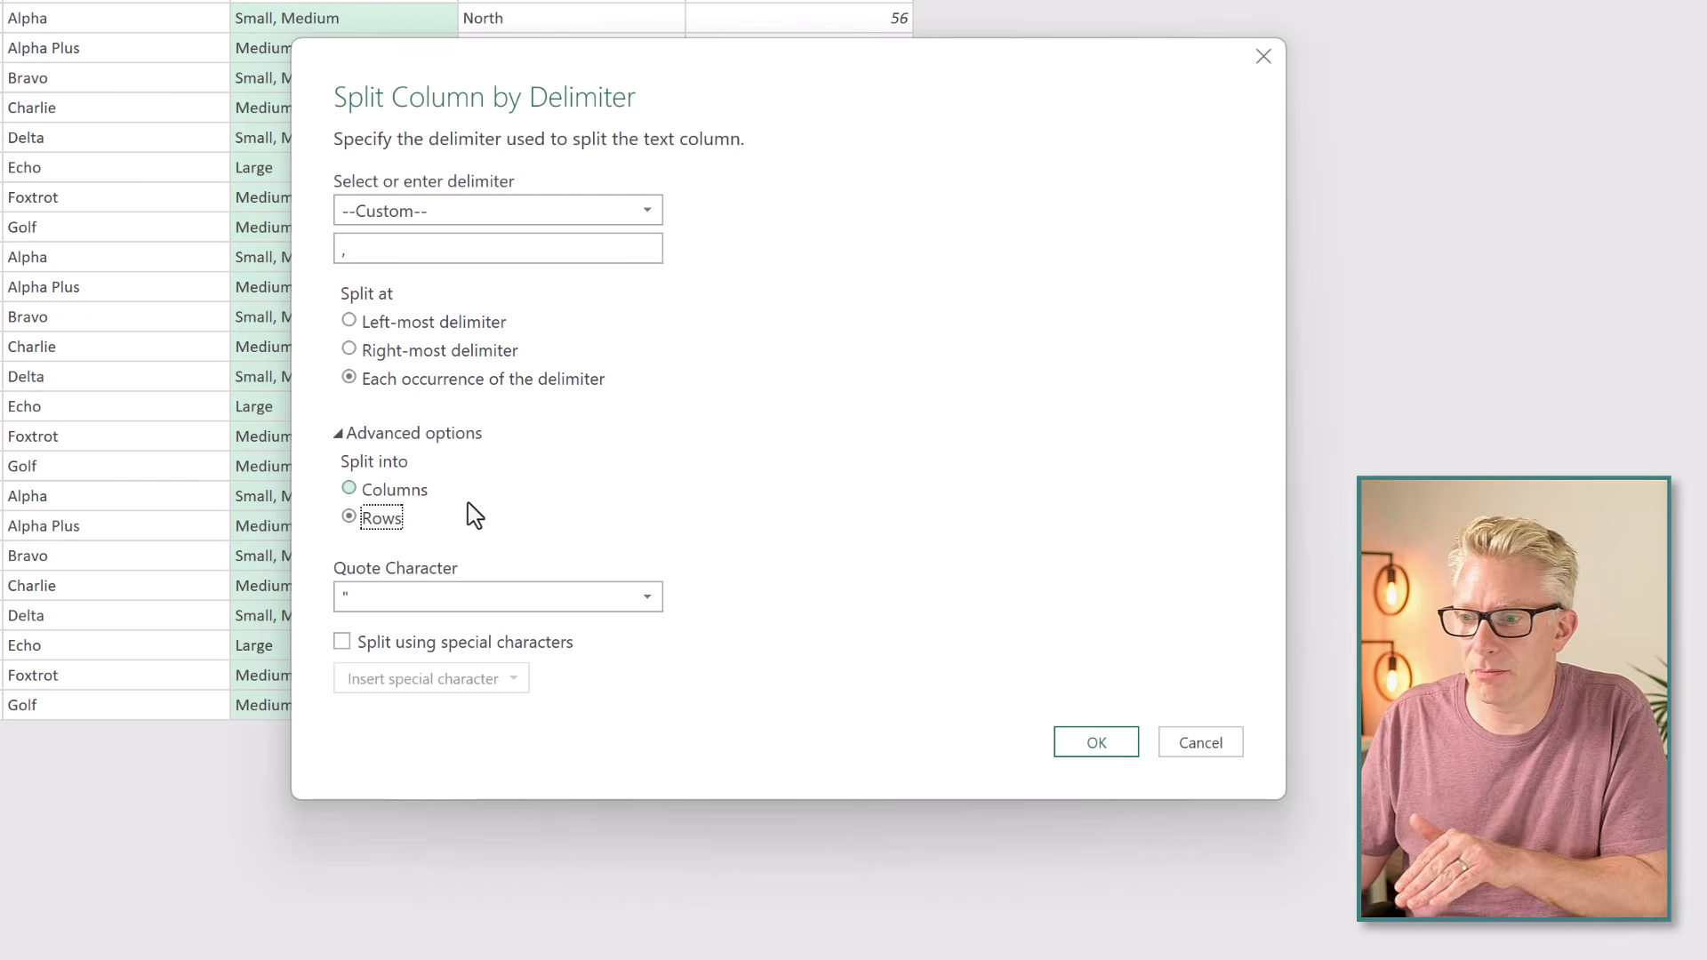
{"action": "left_click", "coordinate": [420, 495]}
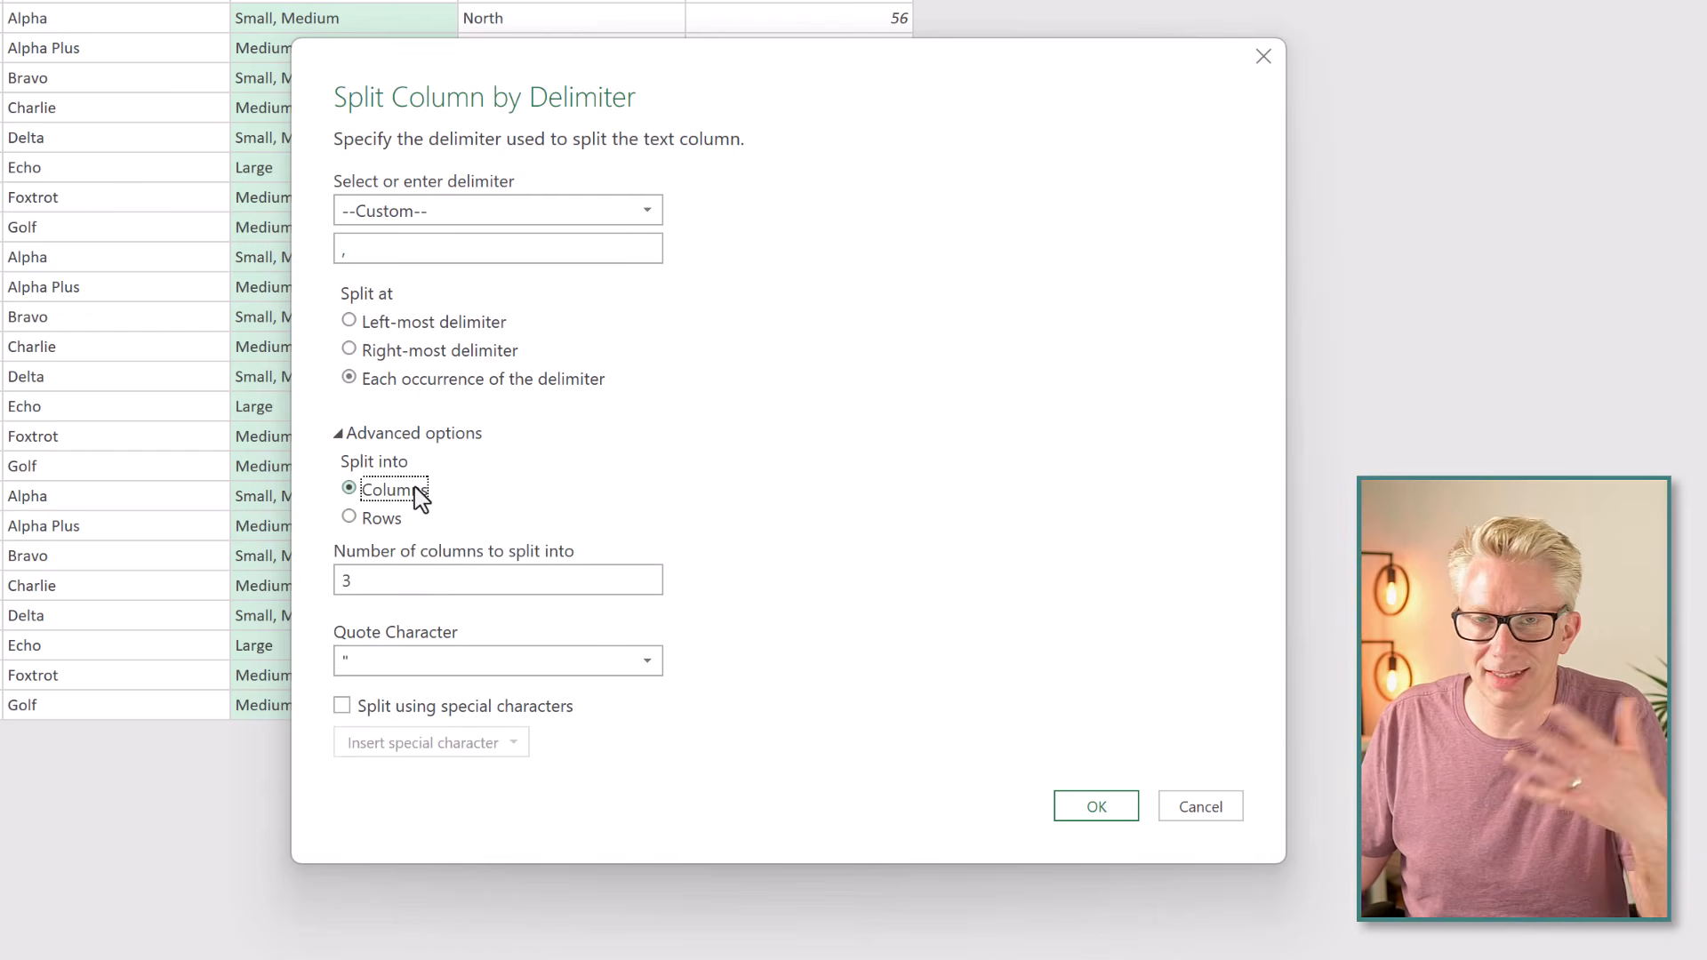
{"action": "left_click", "coordinate": [380, 521]}
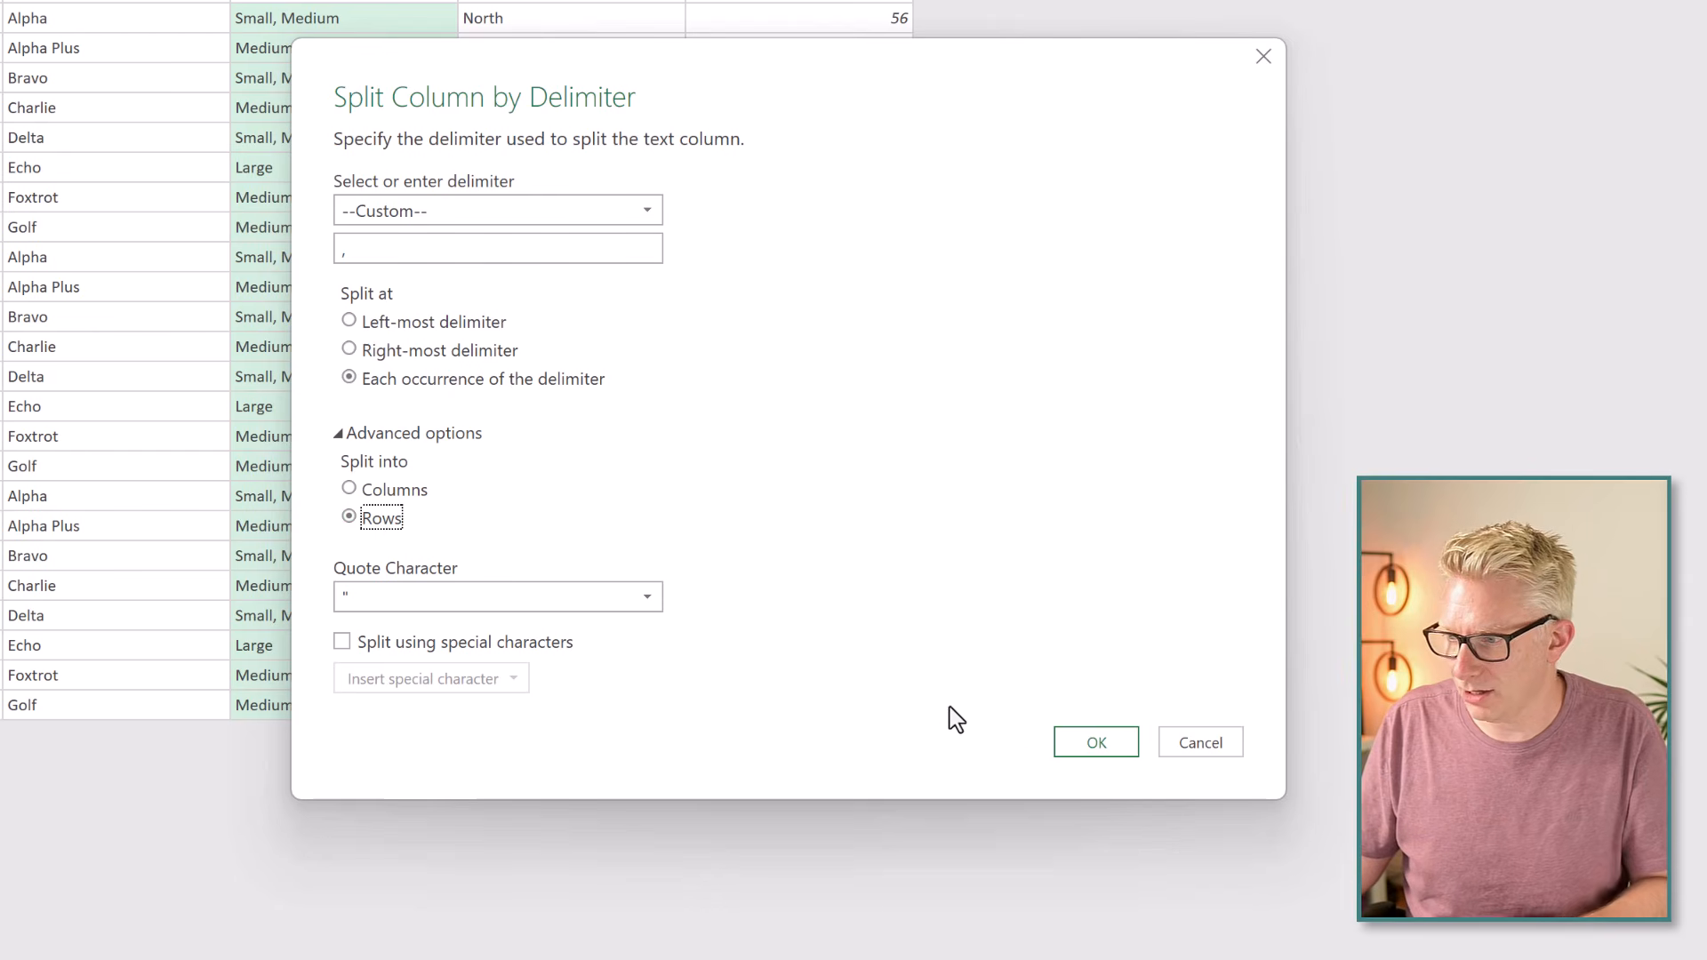
{"action": "left_click", "coordinate": [1098, 742]}
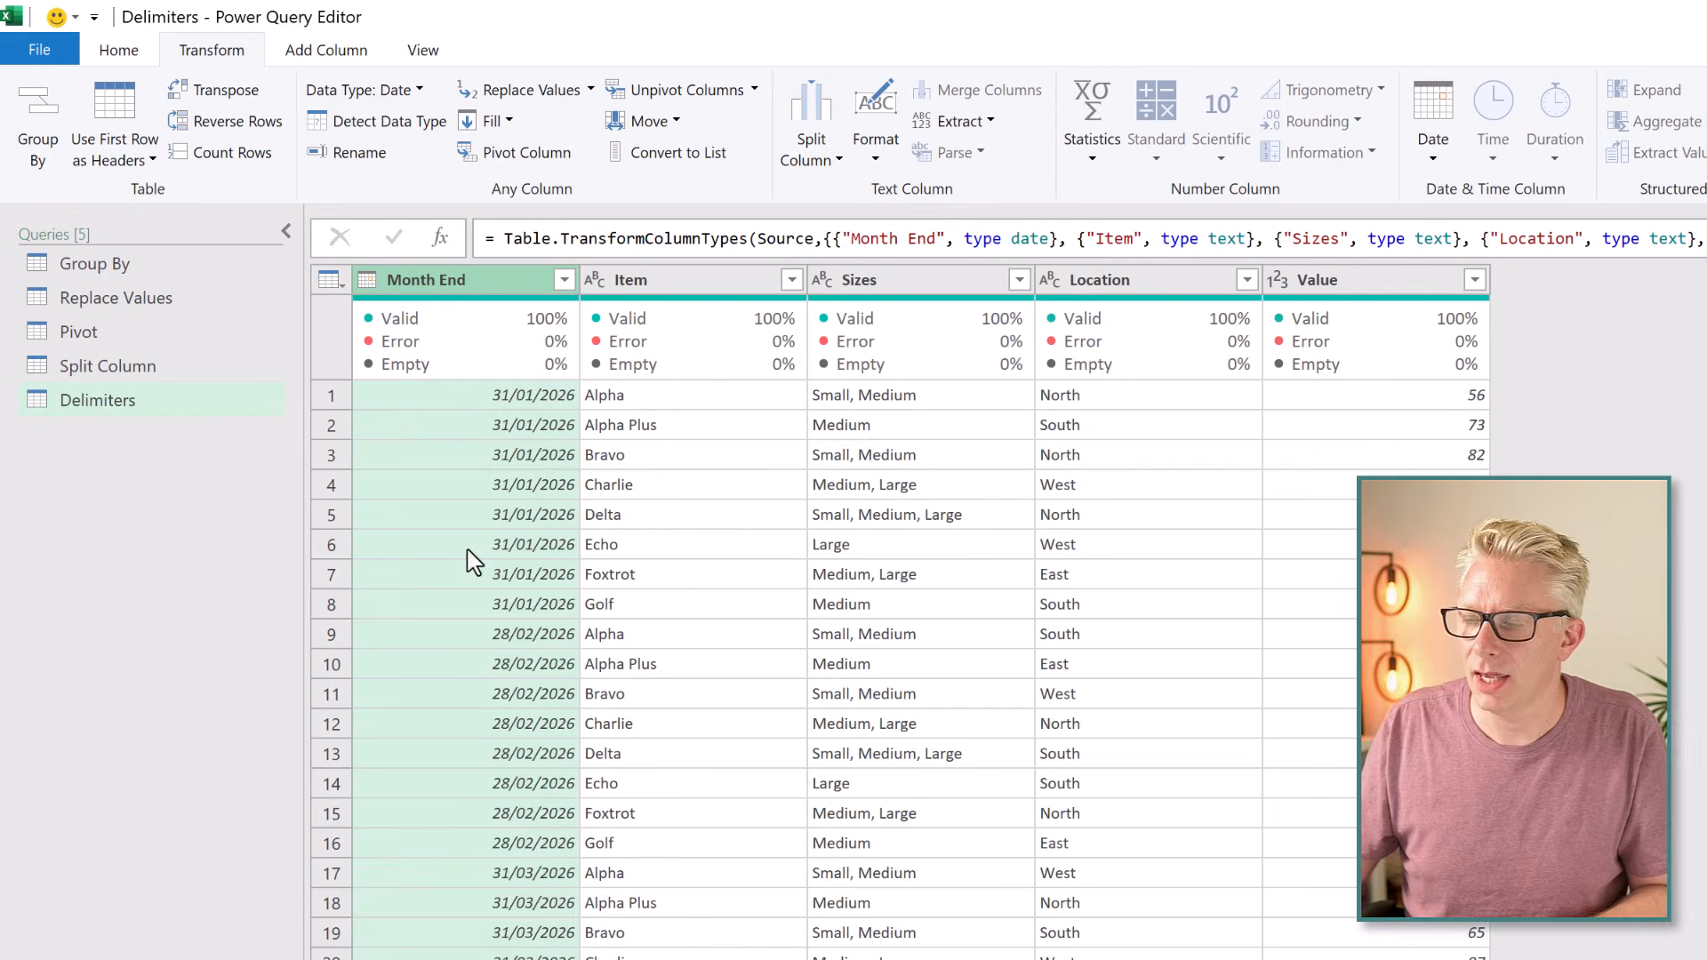
In the Delimiters query, extract the text before the comma delimiter in the Sizes column.
{"action": "left_click", "coordinate": [931, 280]}
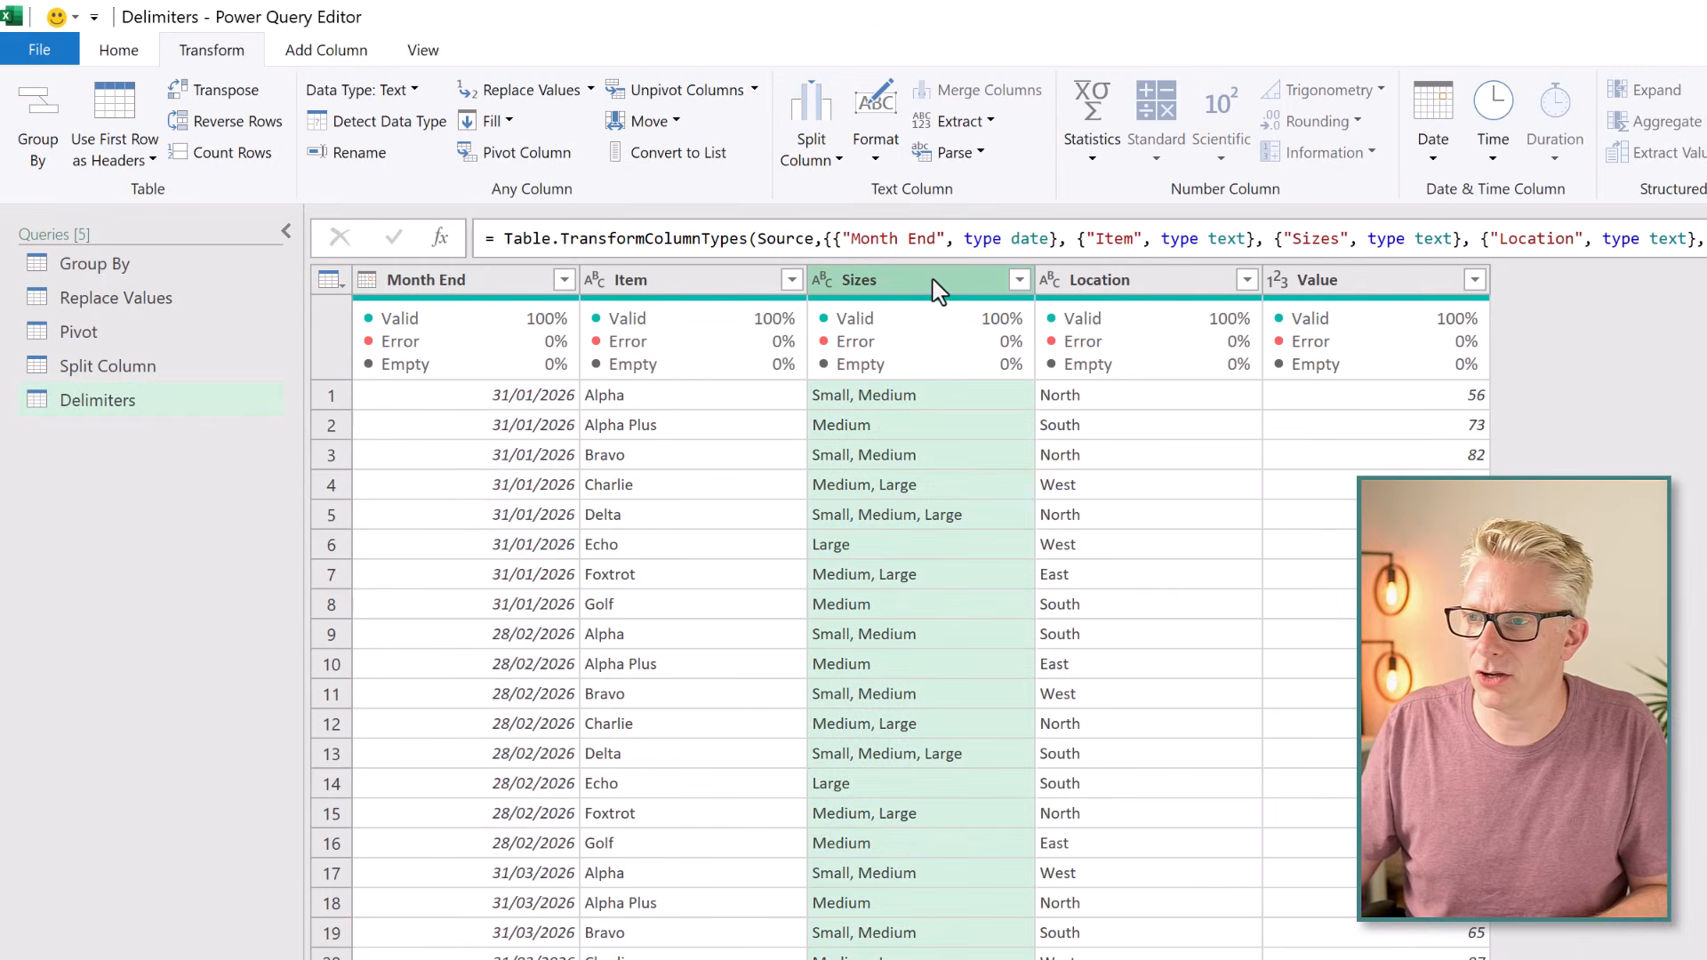
{"action": "left_click", "coordinate": [991, 123]}
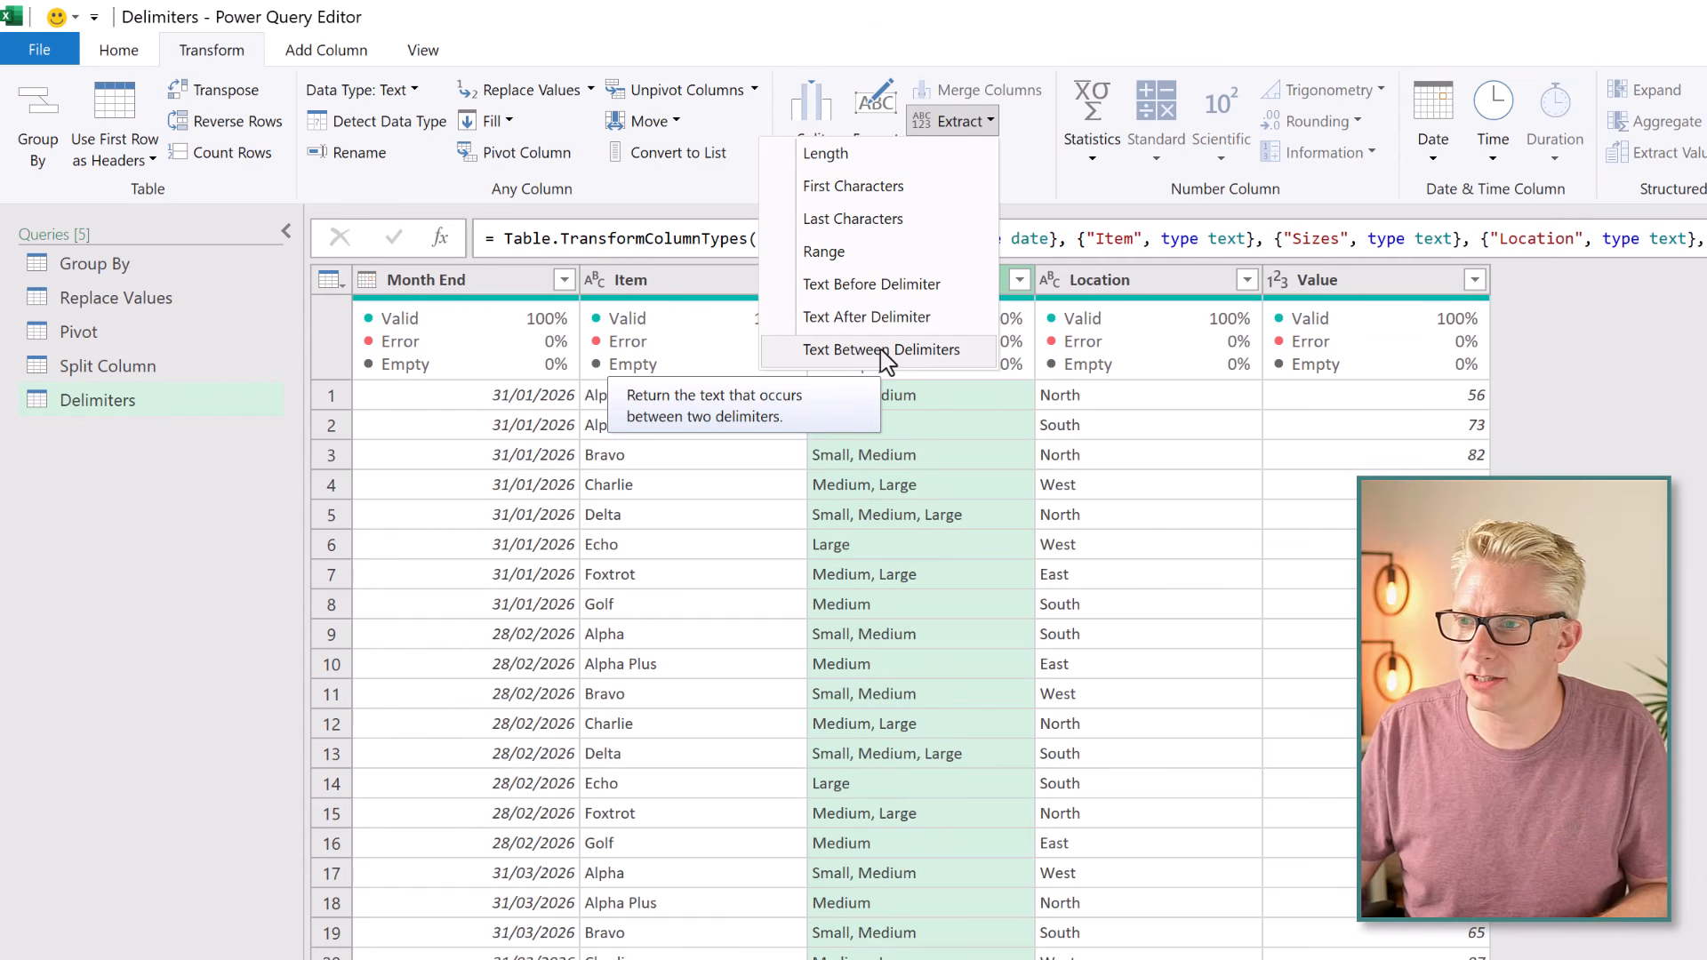
{"action": "left_click", "coordinate": [883, 286]}
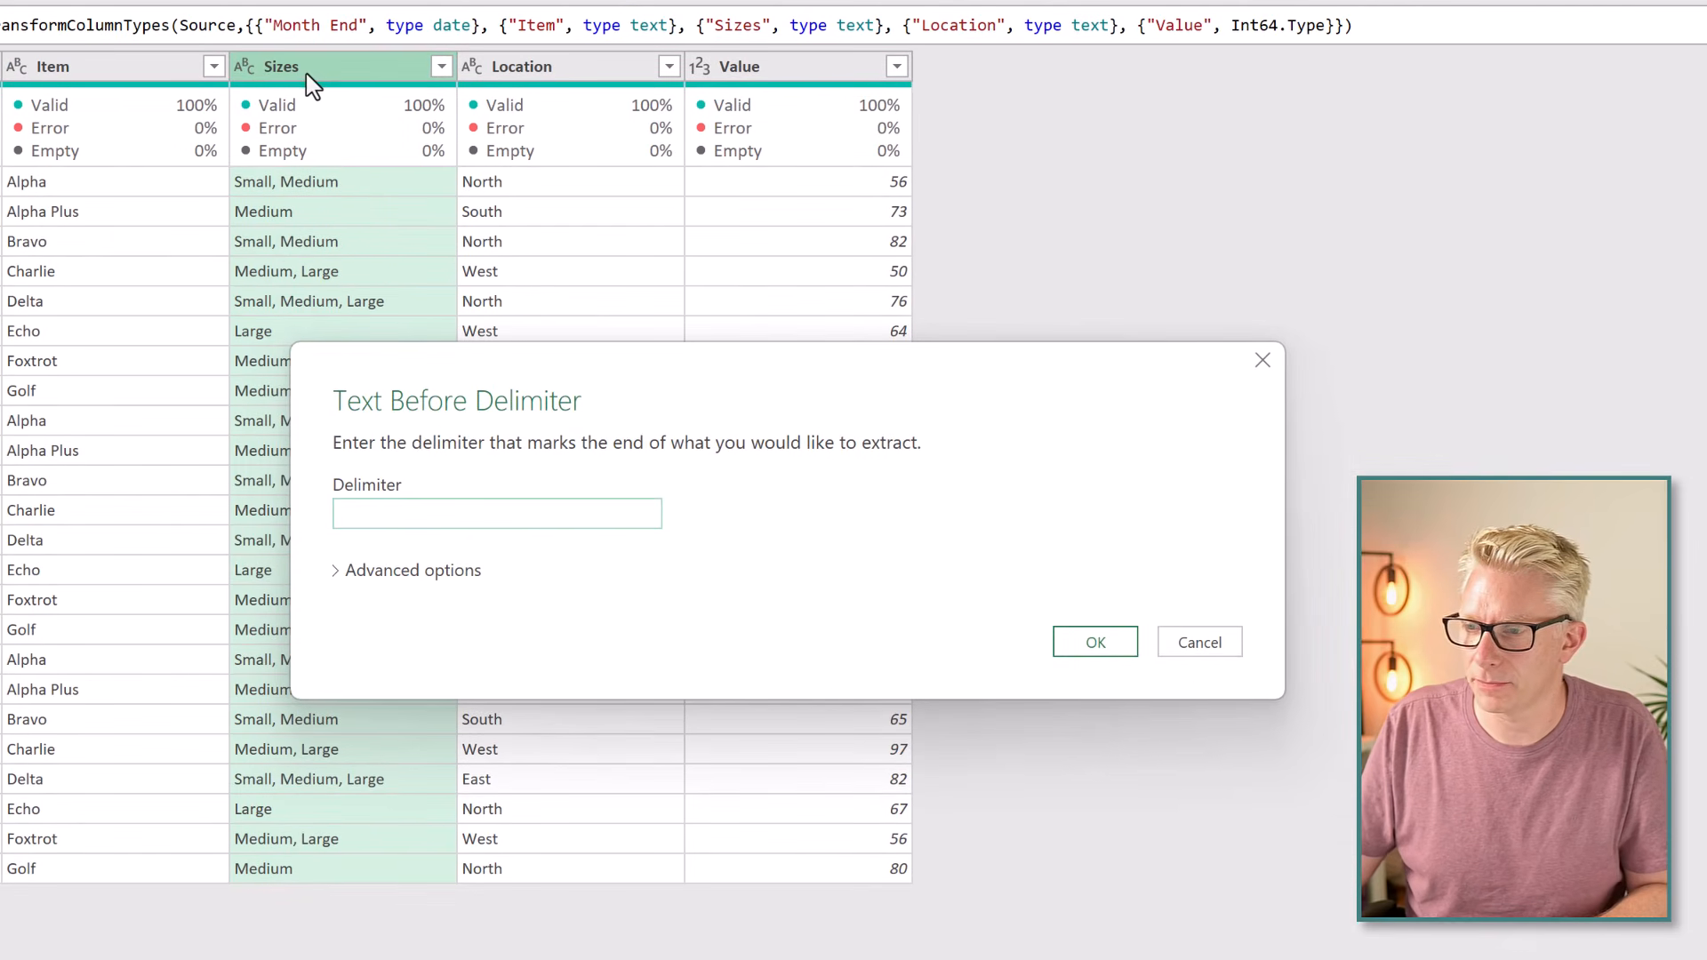
{"action": "type", "text": ","}
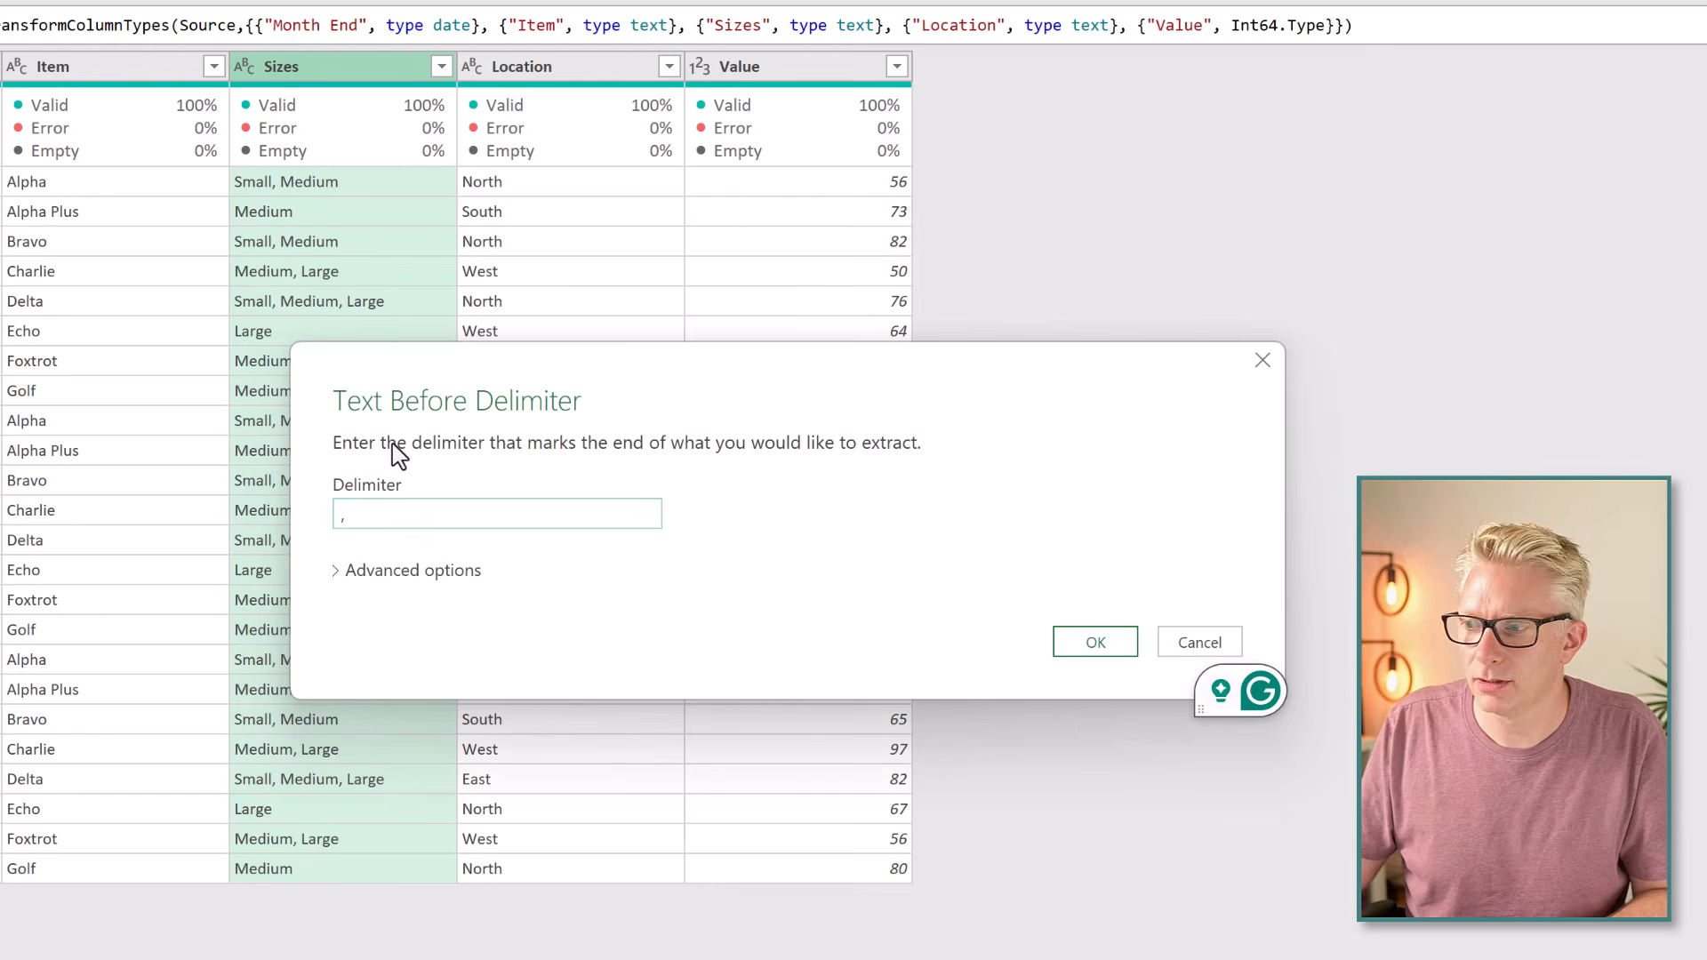
{"action": "left_click", "coordinate": [1092, 645]}
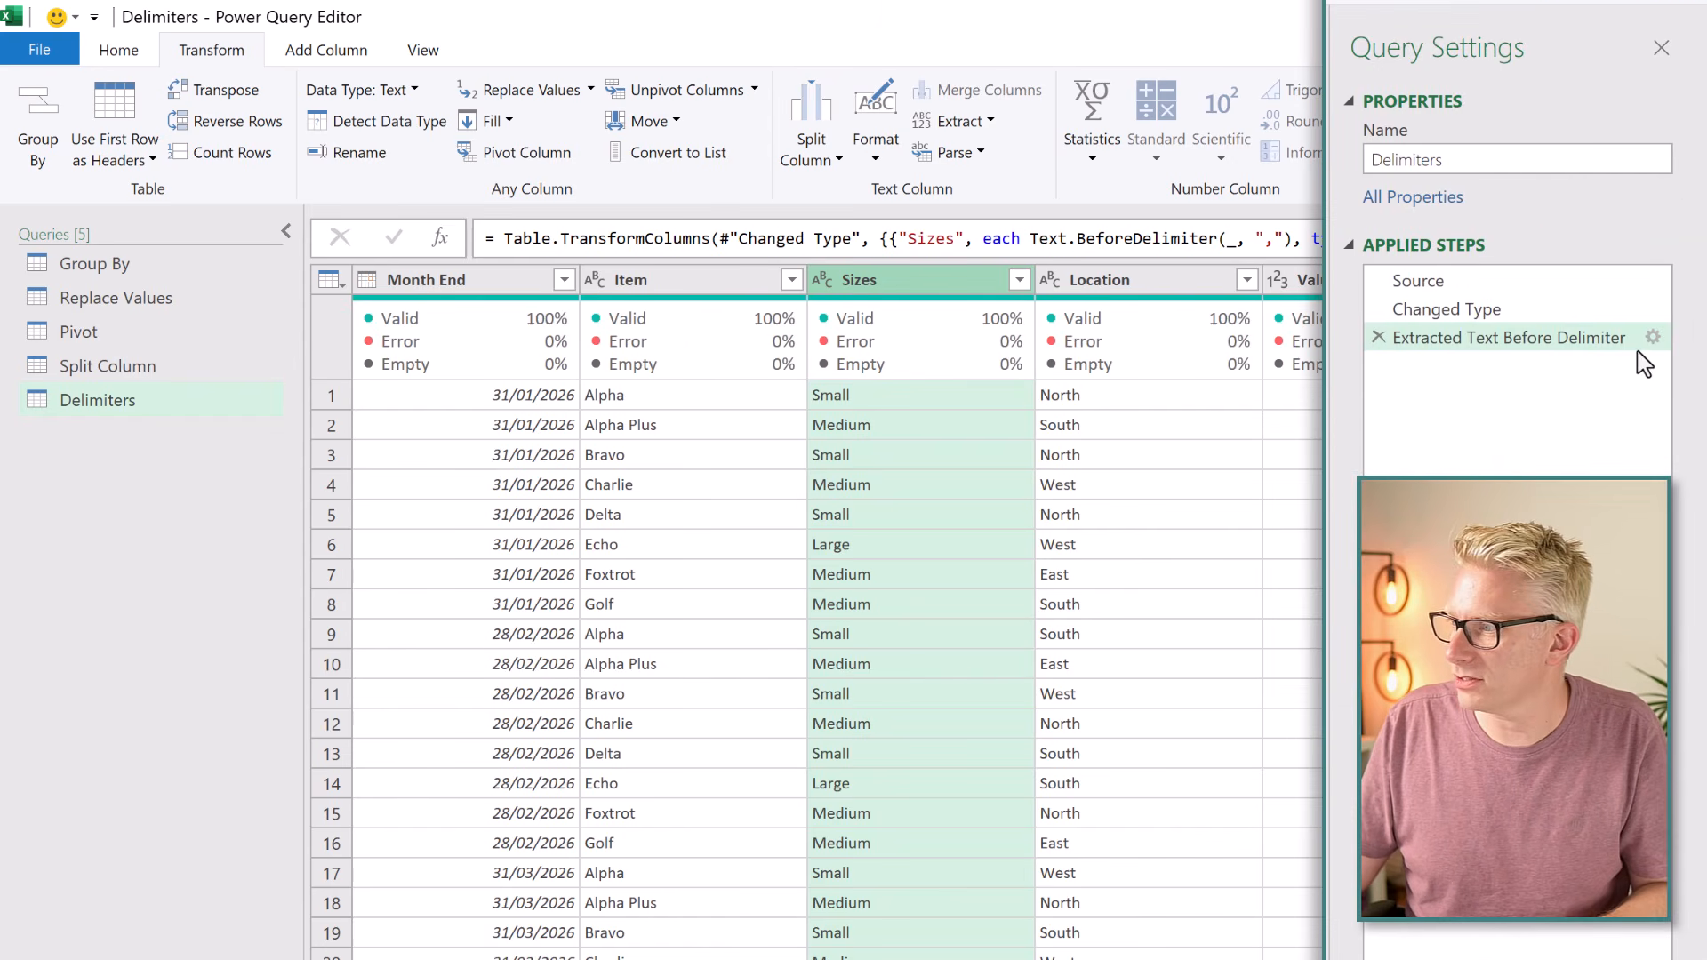
Edit the Extracted Text Before Delimiter step to skip 1 delimiter, scanning from the start of the input.
{"action": "left_click", "coordinate": [1651, 337]}
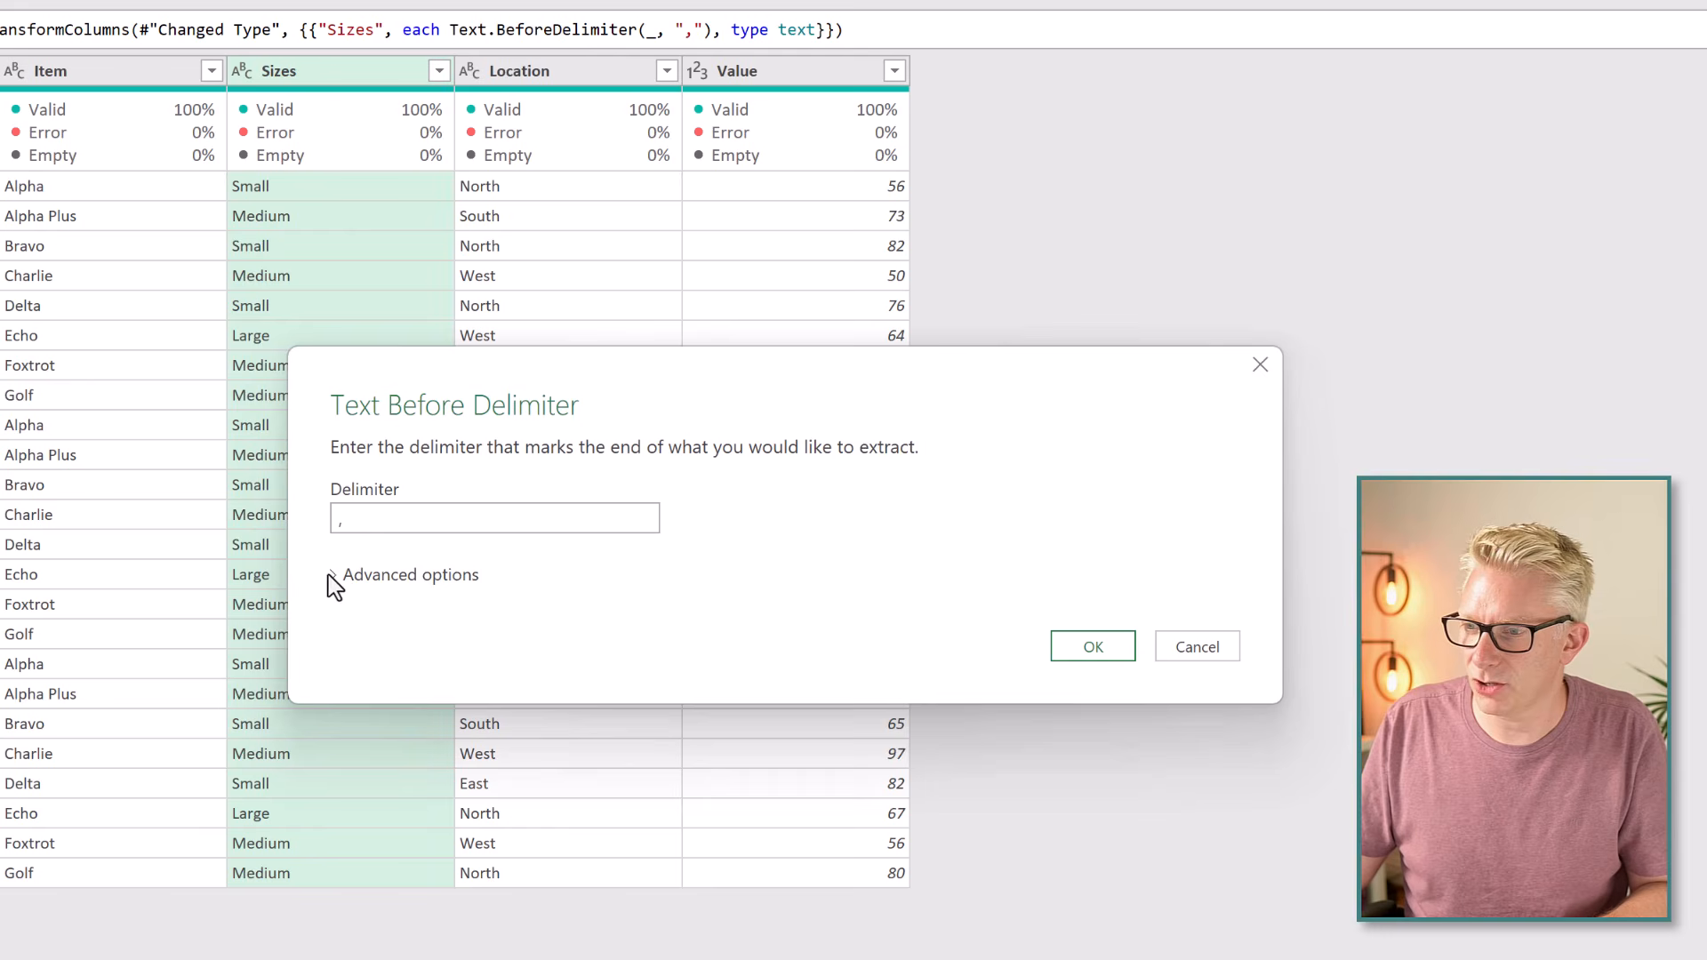
{"action": "left_click", "coordinate": [336, 576]}
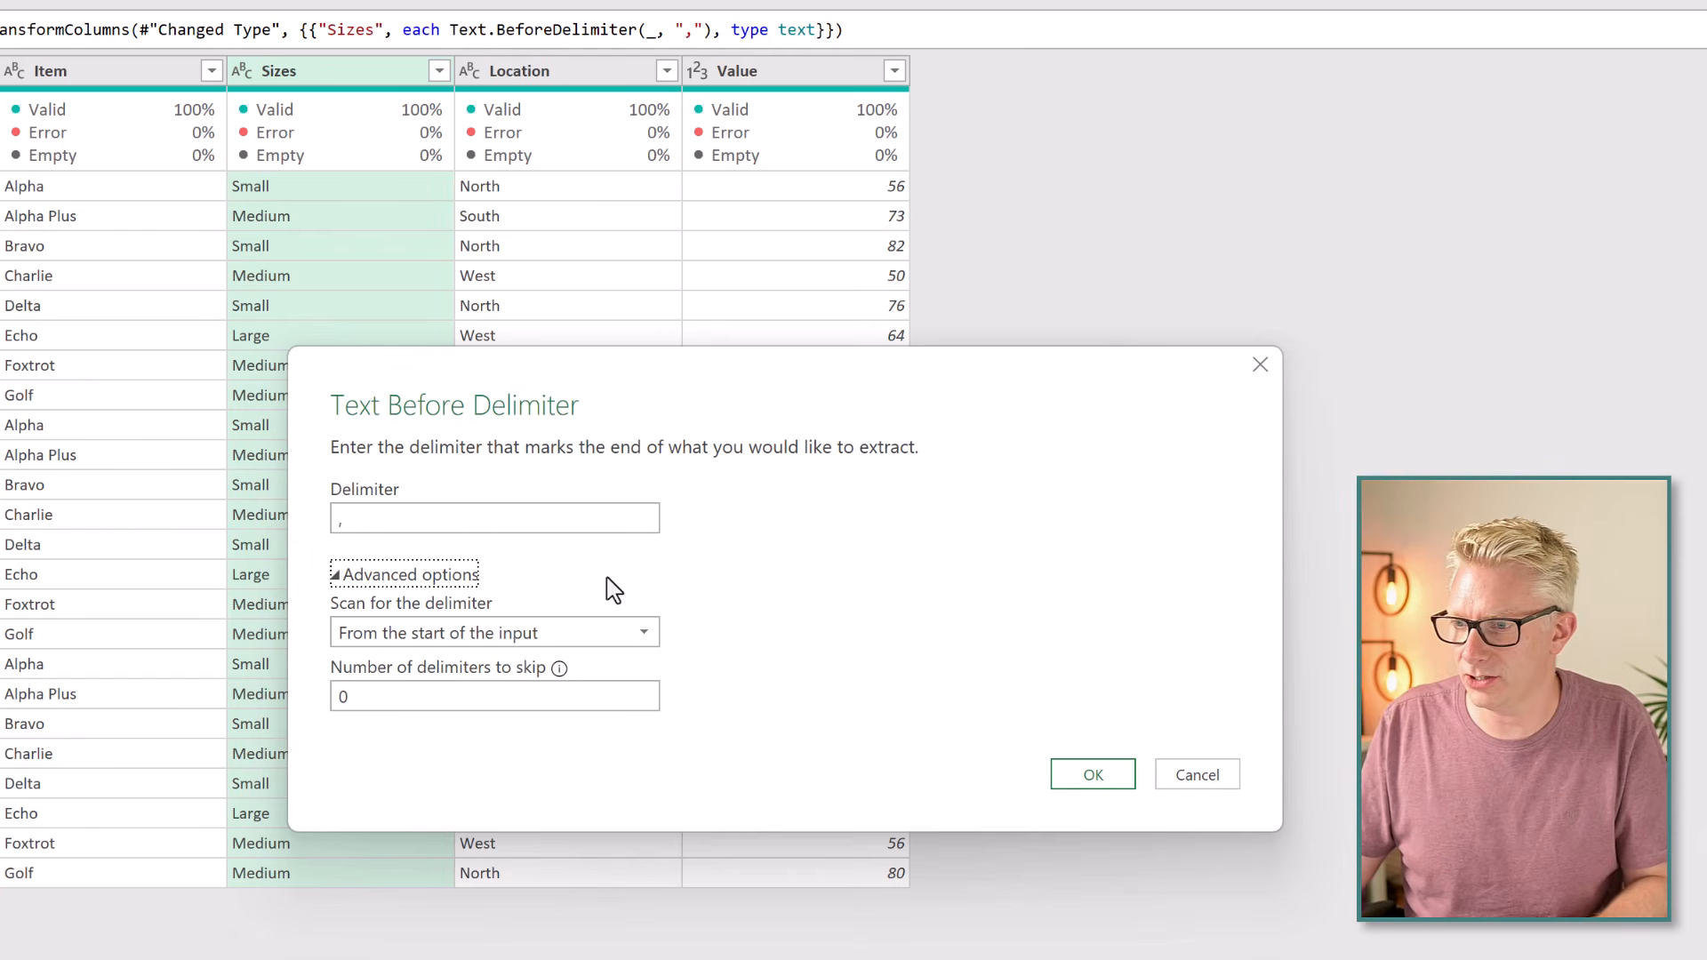
{"action": "left_click", "coordinate": [604, 634]}
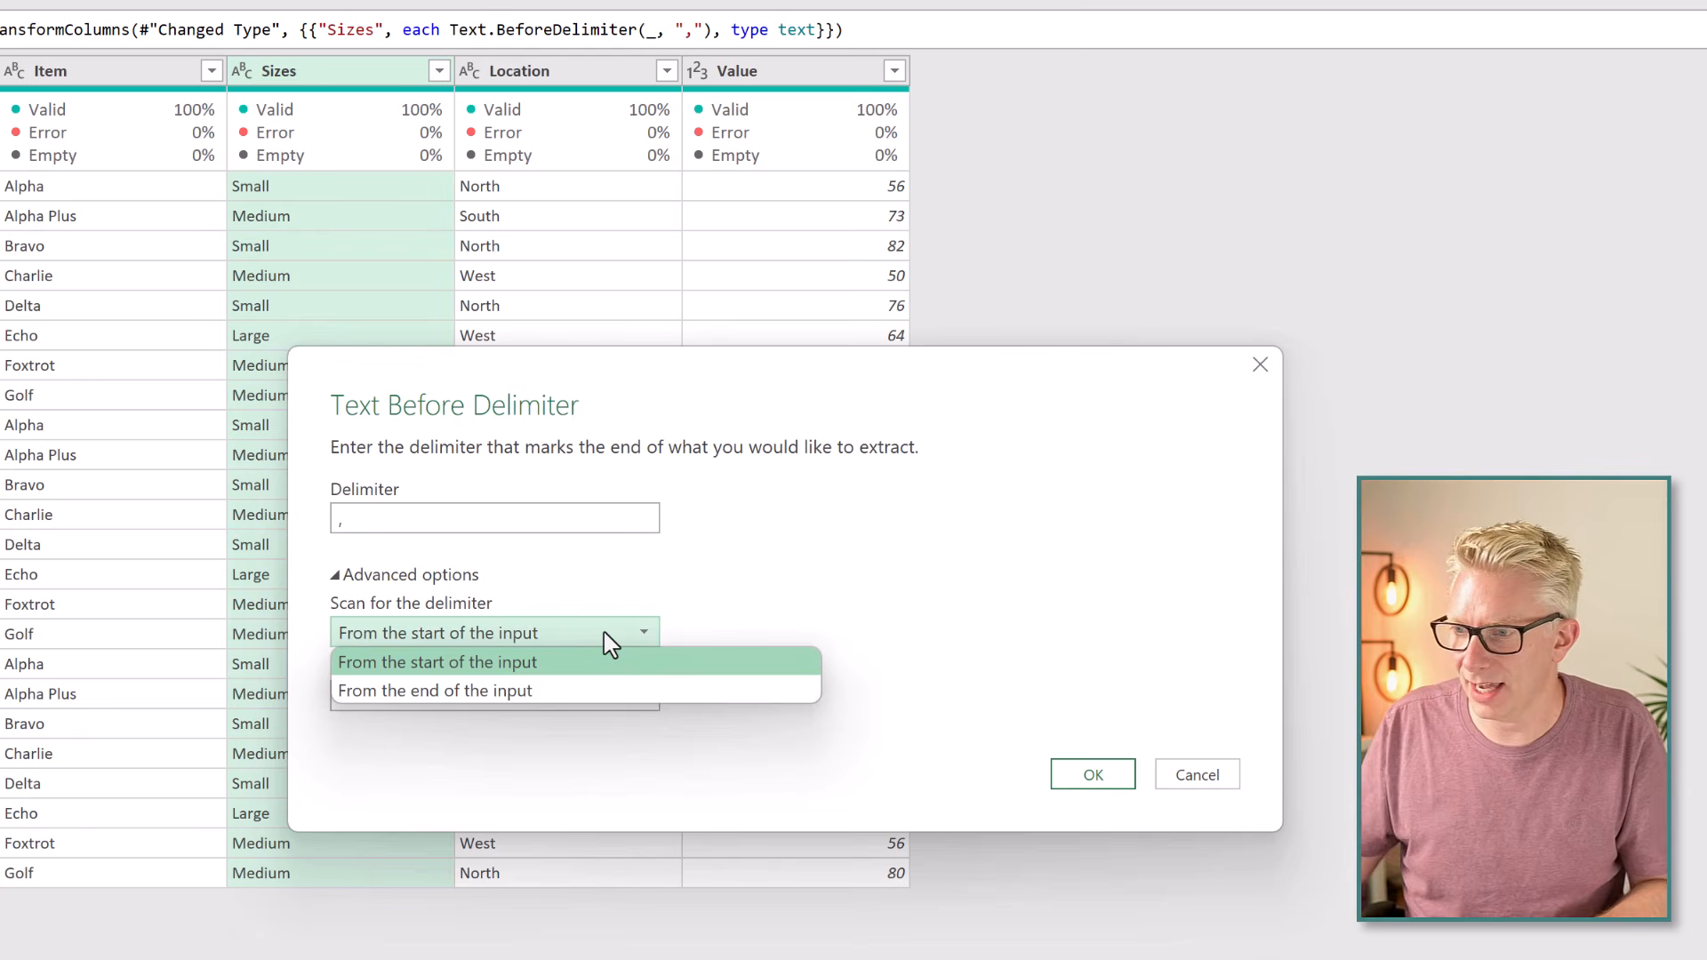
{"action": "left_click", "coordinate": [770, 560]}
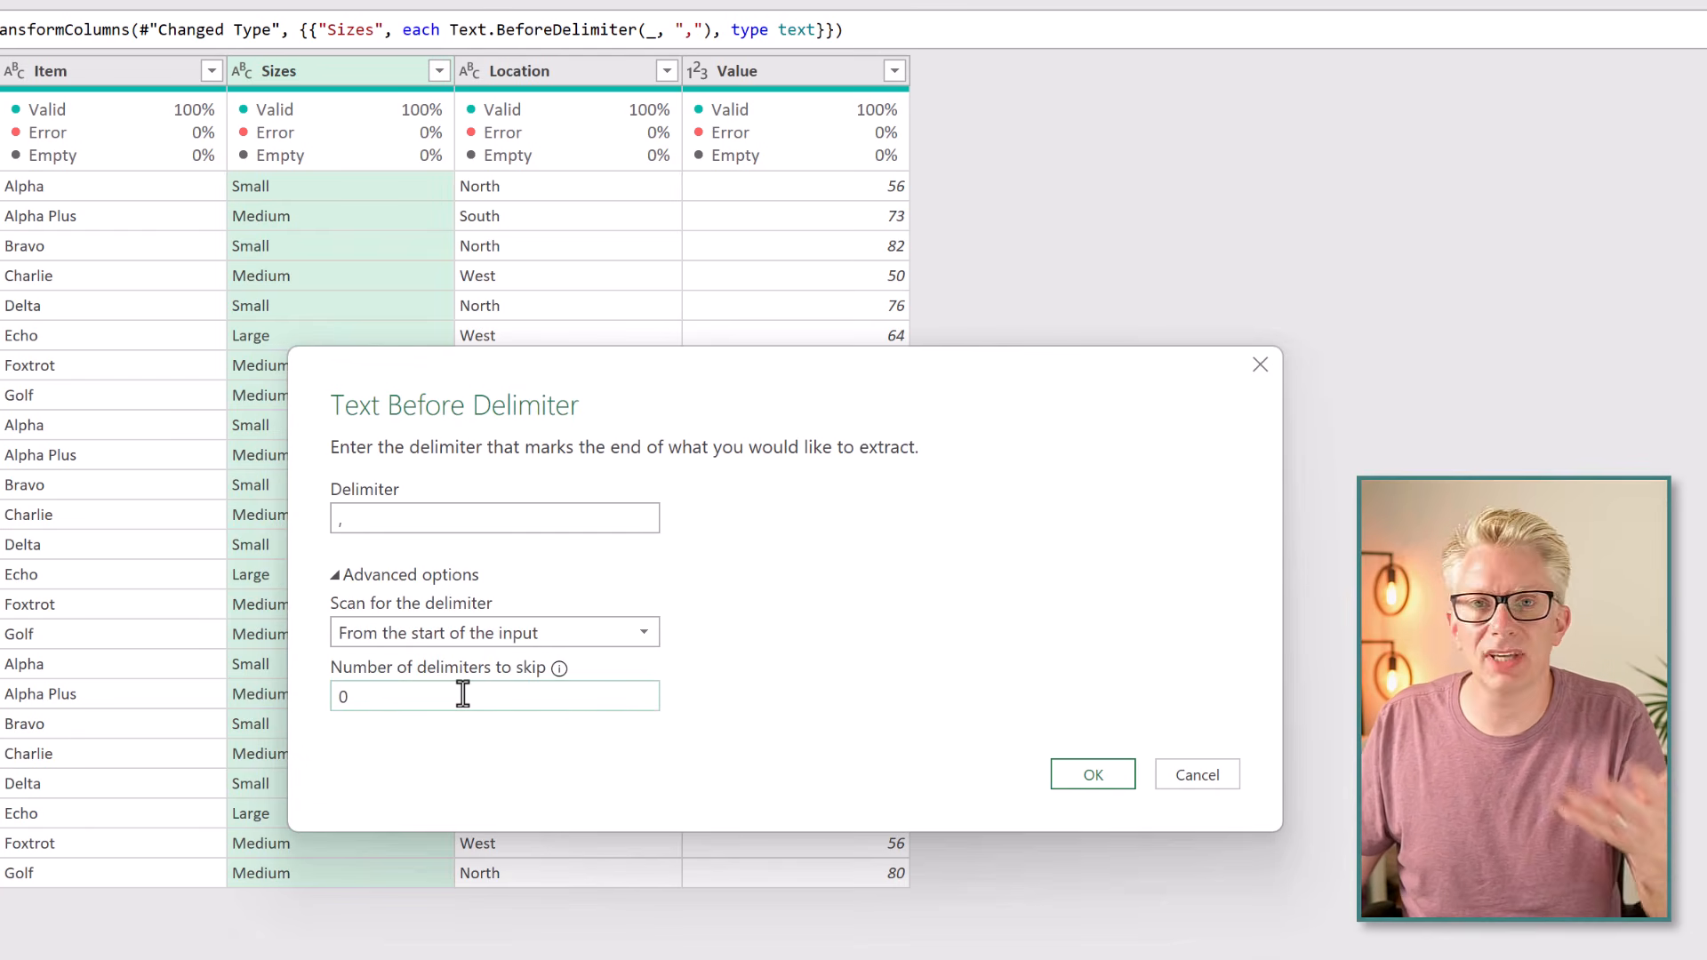
{"action": "left_click_drag", "start_coordinate": [461, 694], "coordinate": [298, 690]}
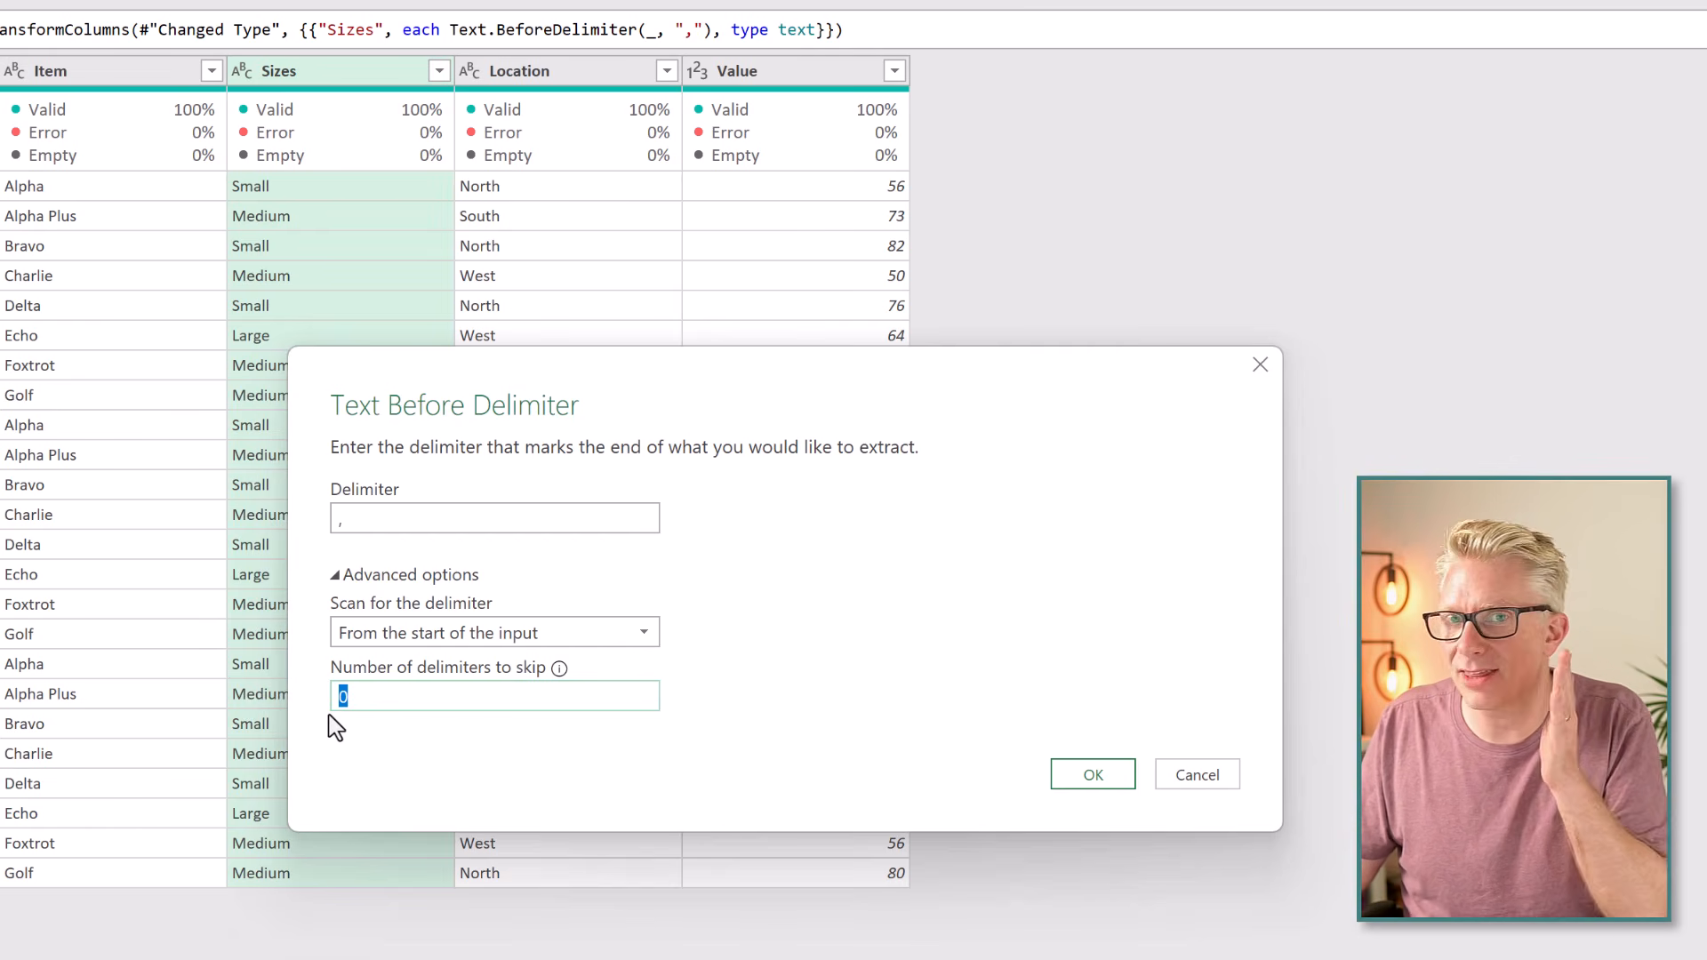
{"action": "type", "text": "1"}
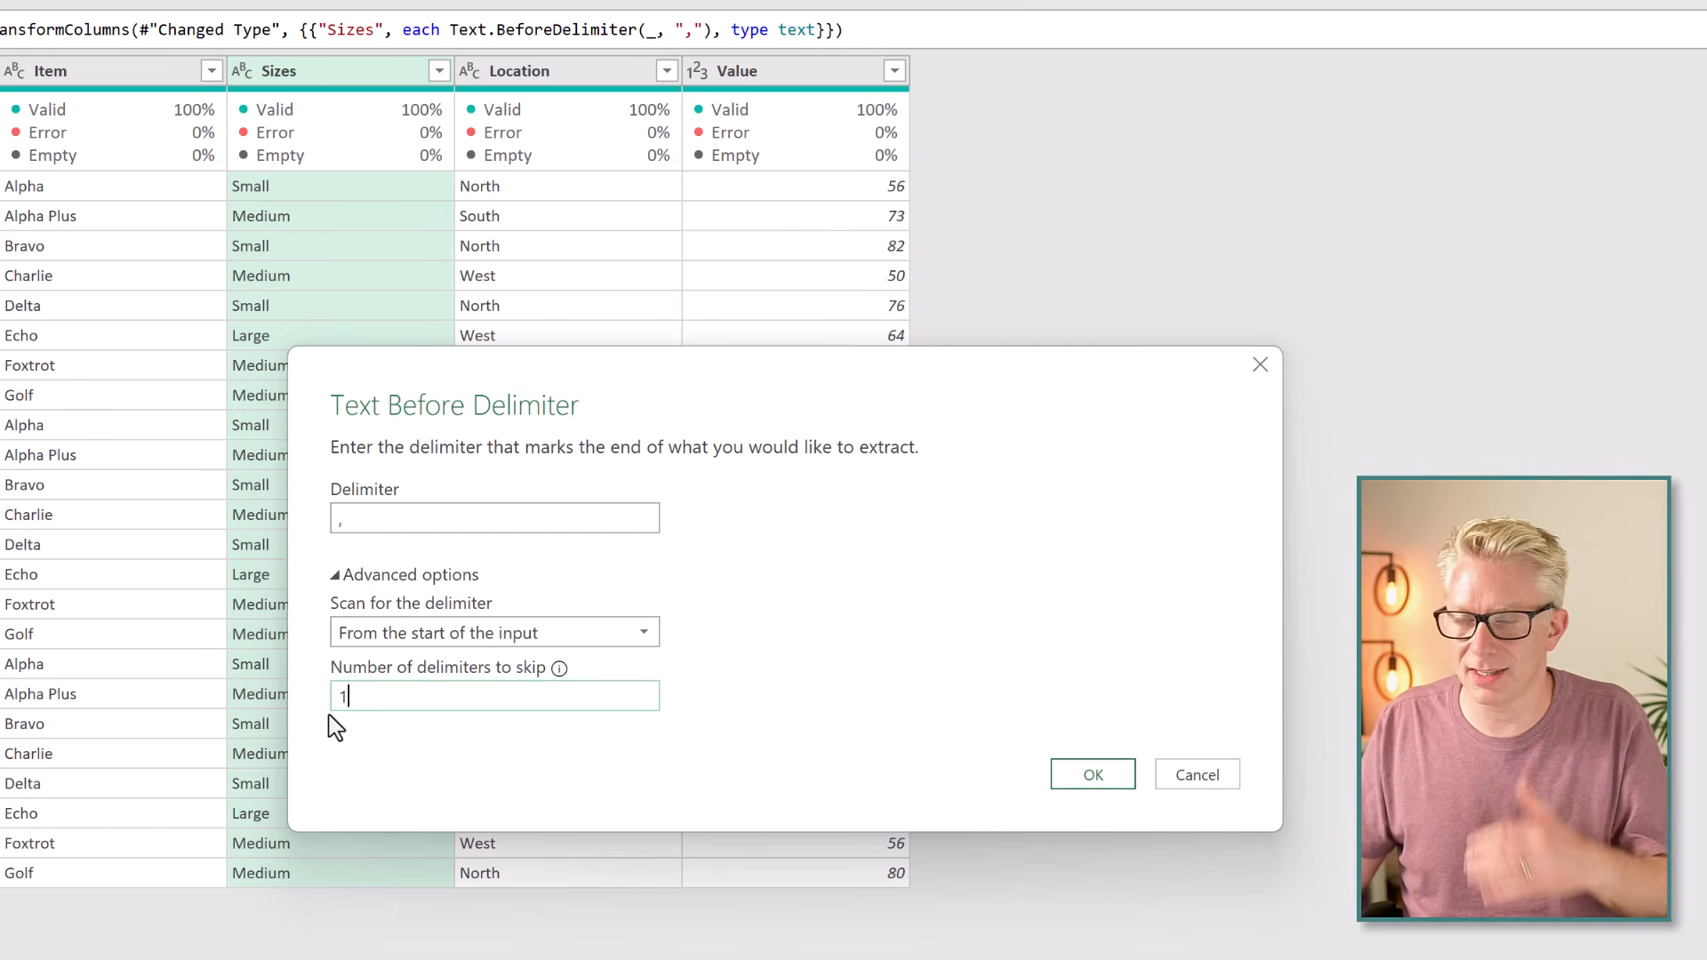
{"action": "left_click", "coordinate": [1093, 774]}
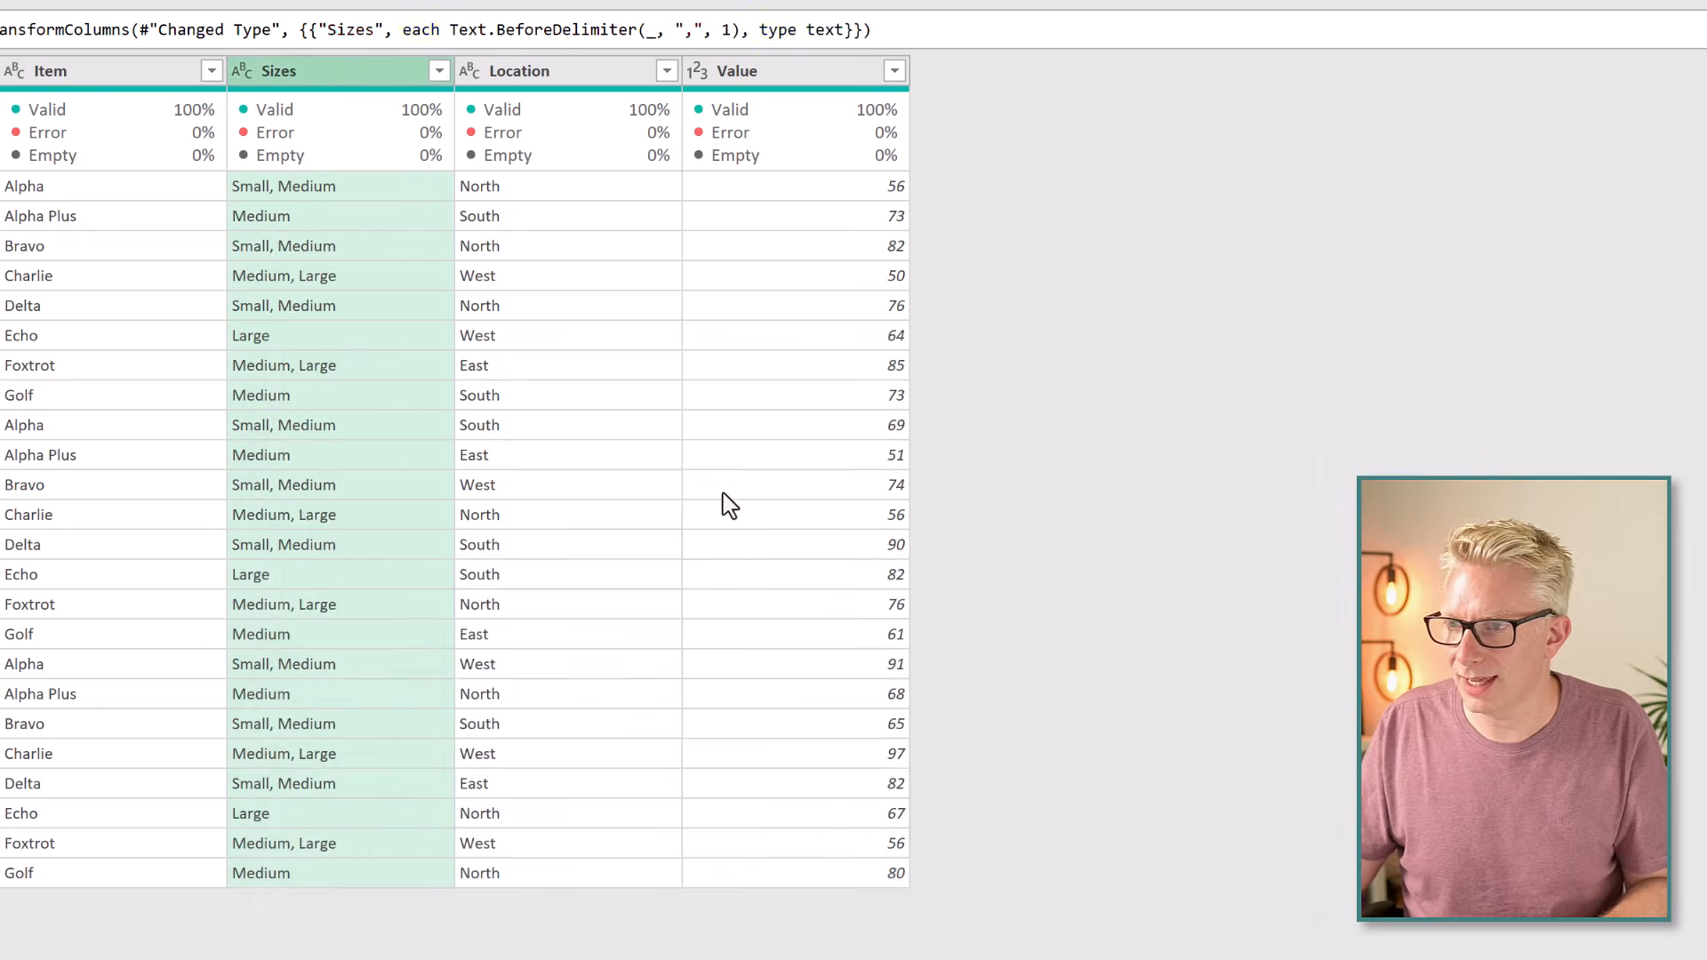